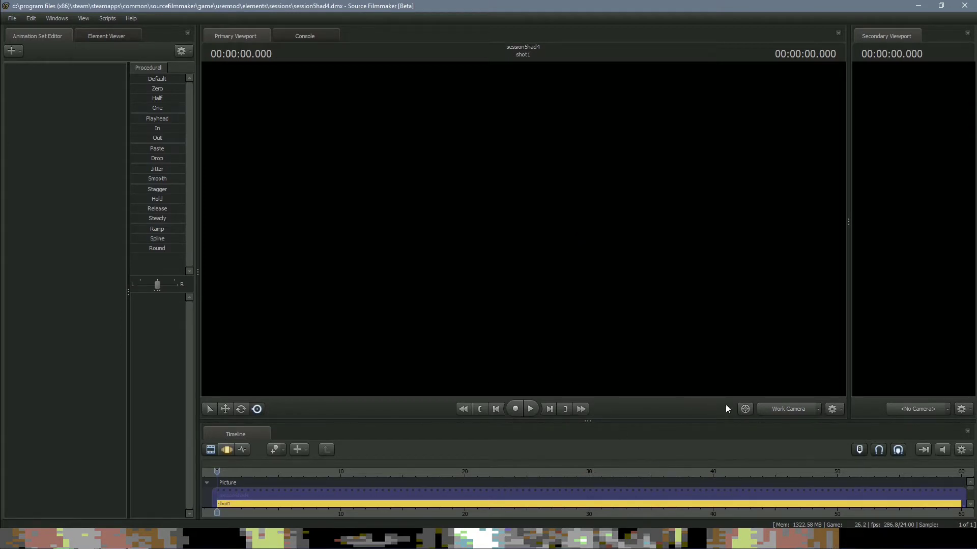
Create an animation set for a new camera and aim it at the room's dresser and desk, enlarging the primary viewport.
right_click(85, 110)
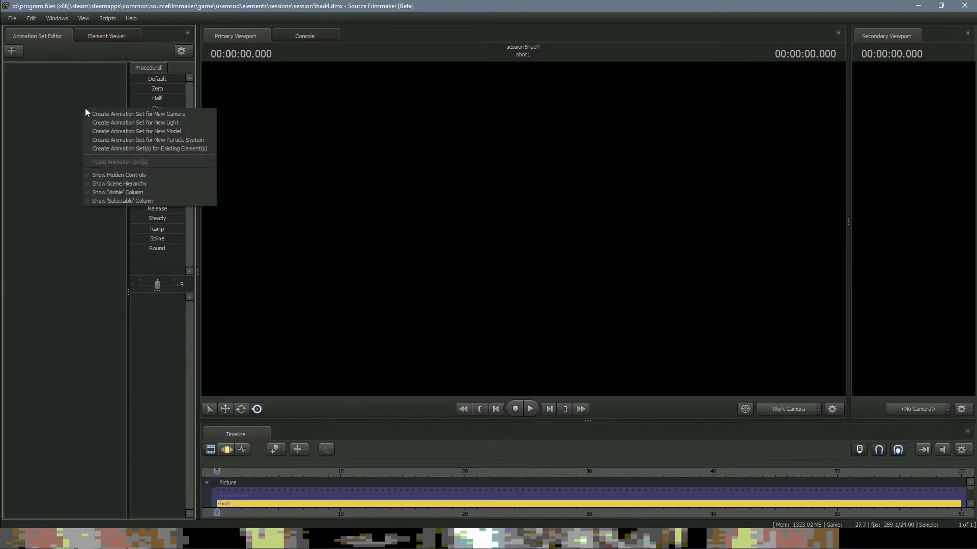
left_click(114, 115)
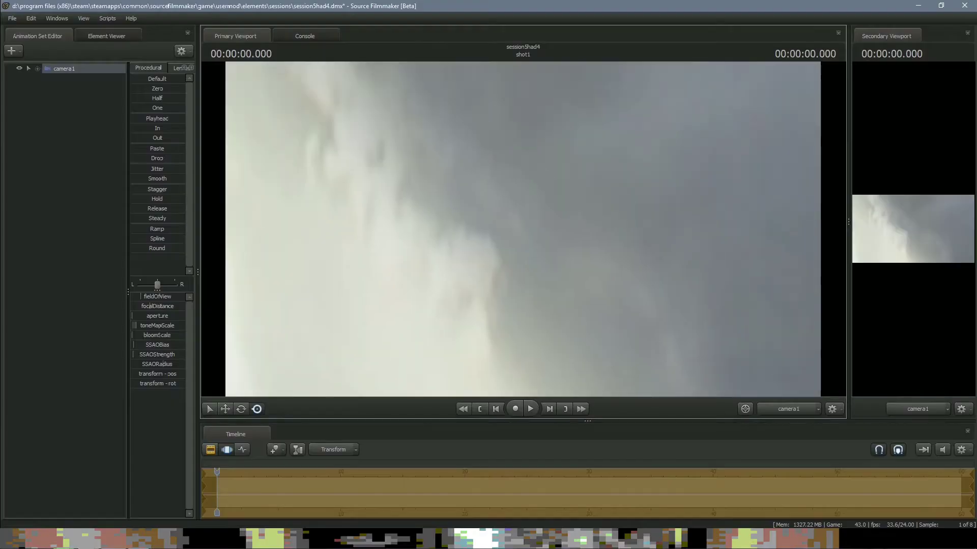
mouse_move(522, 229)
left_mouse_down()
mouse_move(560, 264)
mouse_move(636, 218)
mouse_move(676, 245)
mouse_move(687, 272)
mouse_move(682, 336)
mouse_move(677, 262)
mouse_move(661, 325)
mouse_move(570, 326)
mouse_move(534, 351)
mouse_move(550, 320)
mouse_move(523, 233)
left_mouse_up()
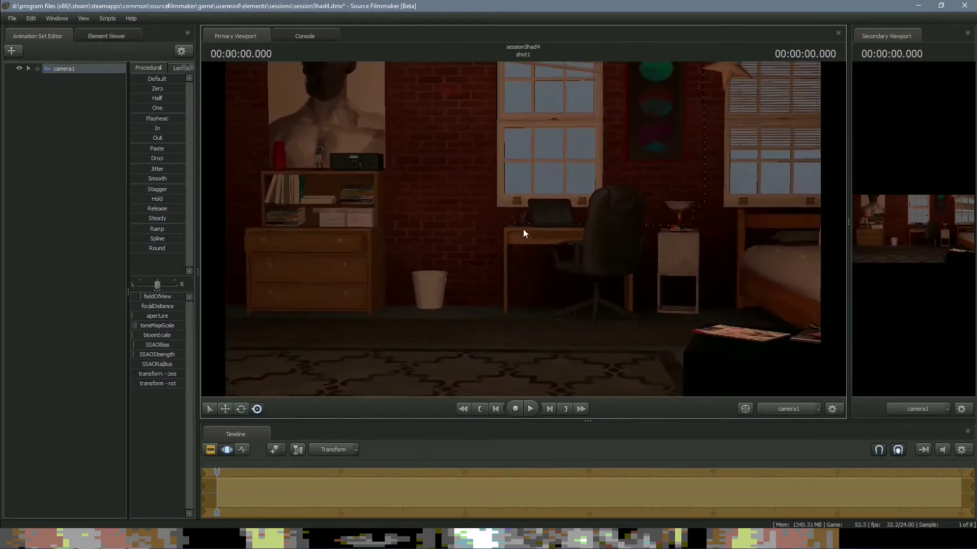
left_click_drag(575, 421, 575, 450)
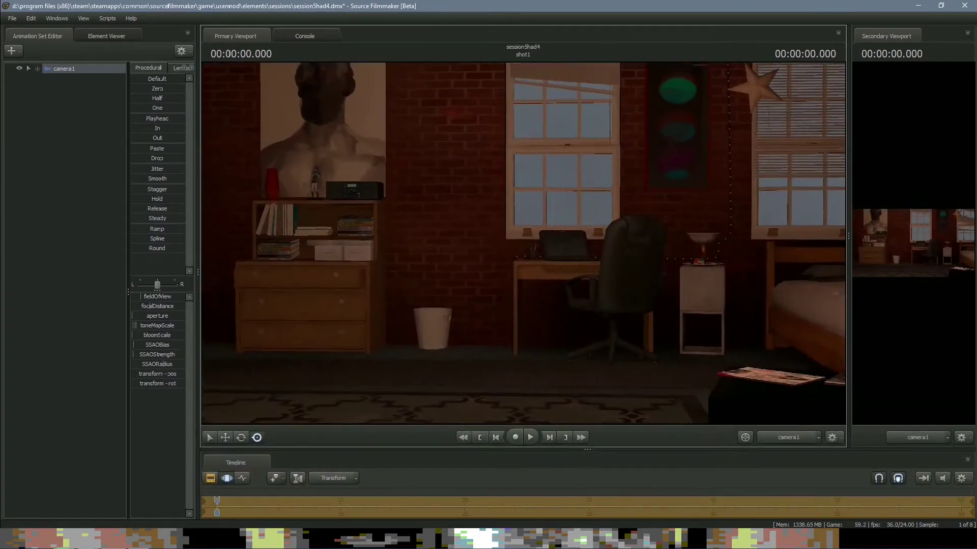
left_click_drag(523, 242, 523, 242)
Apply the 85 mm lens preset to camera1 and reframe the shot on the dresser and window.
left_click(177, 68)
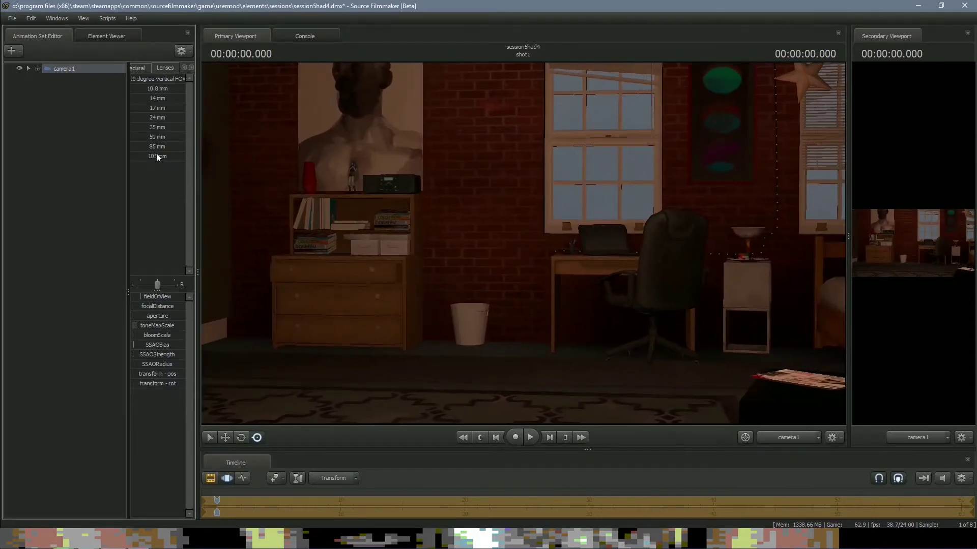
left_click_drag(145, 149, 185, 149)
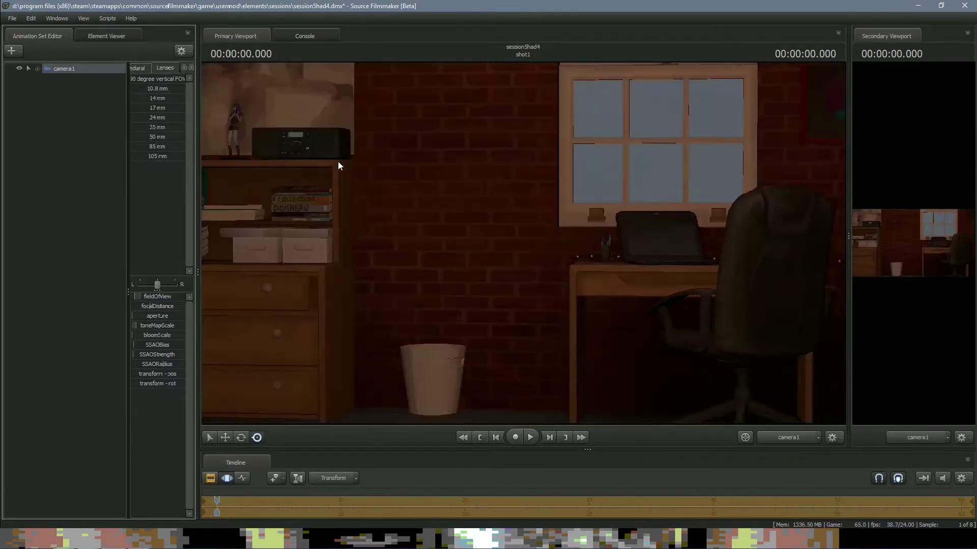
left_click_drag(356, 168, 310, 170)
key("s")
key("w")
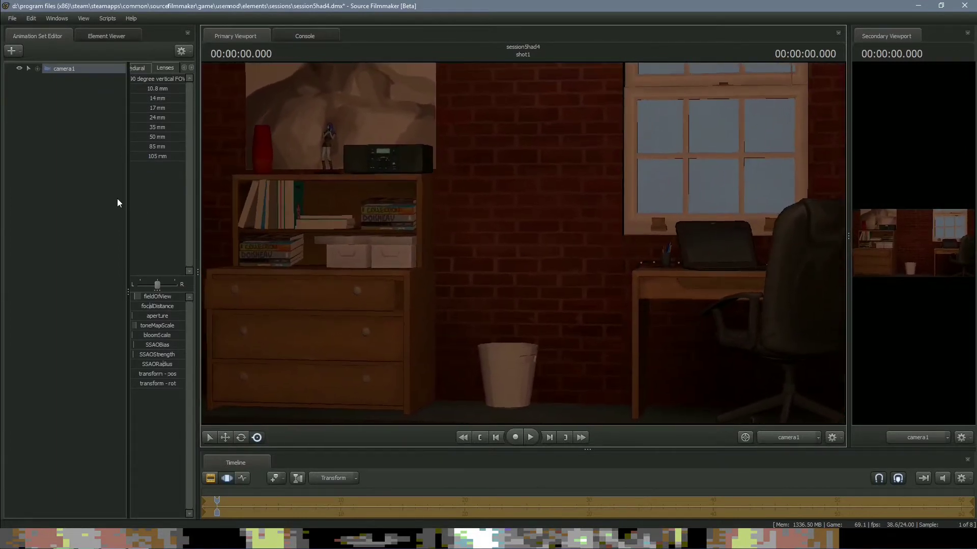
Create an animation set for a new model using femshep_v2.mdl, found by filtering the model list for "femshep v2".
right_click(75, 147)
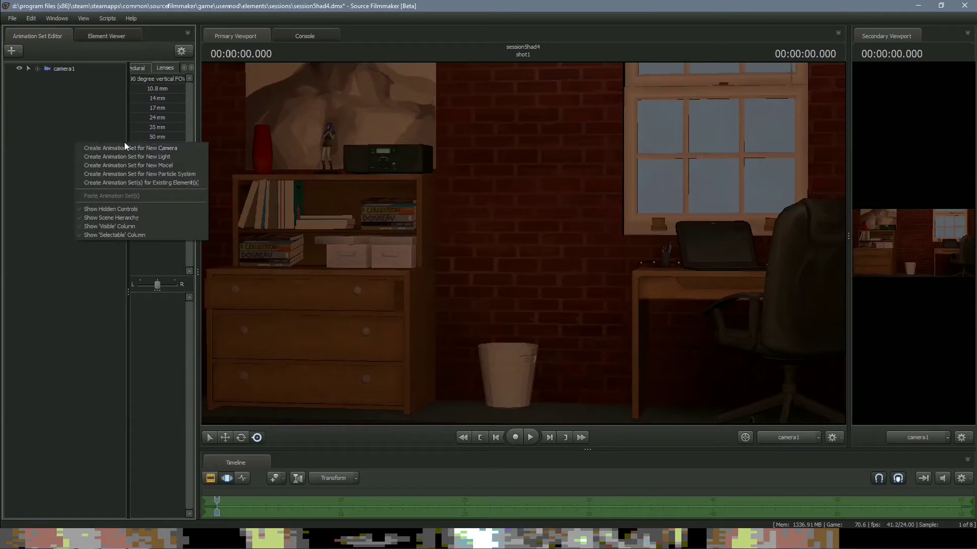
left_click(152, 165)
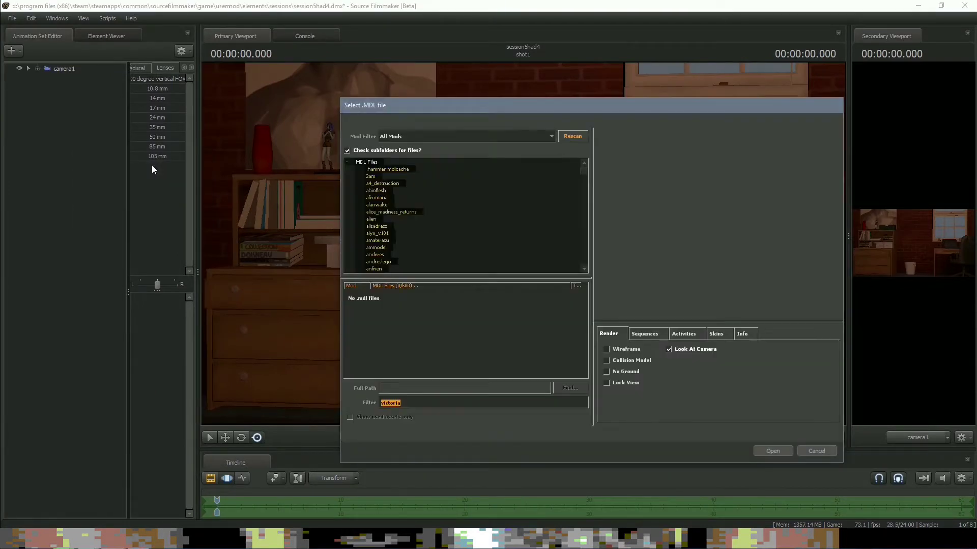
type("femshep v2")
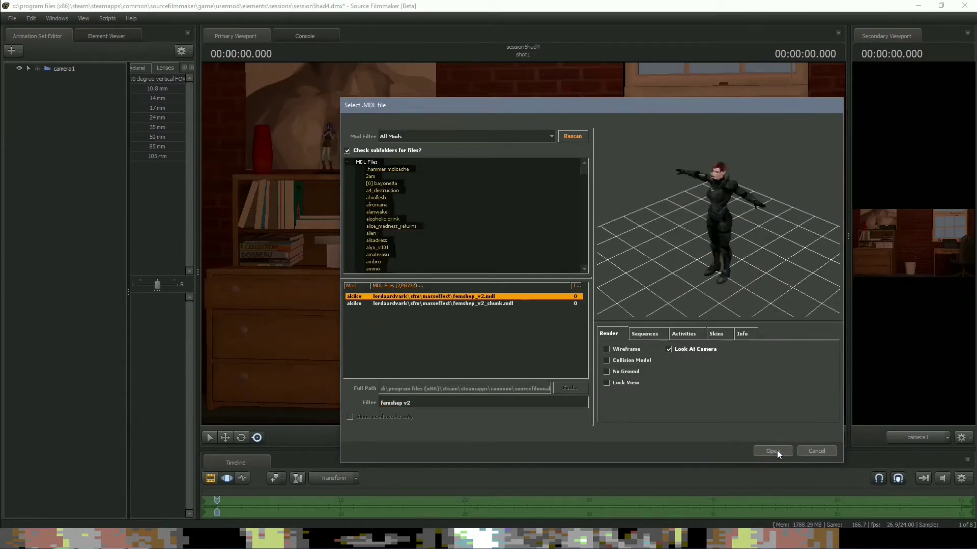
left_click(776, 452)
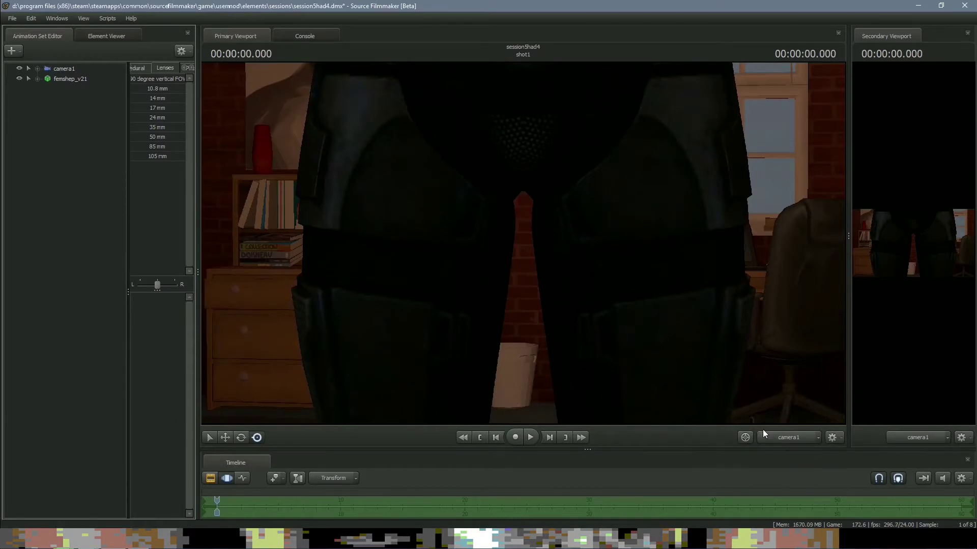
Move the femshep_v21 model farther back into the room and frame camera1 on its head and upper body.
left_click(703, 416, "ctrl")
right_click_drag(704, 416, 524, 243)
left_click(60, 81)
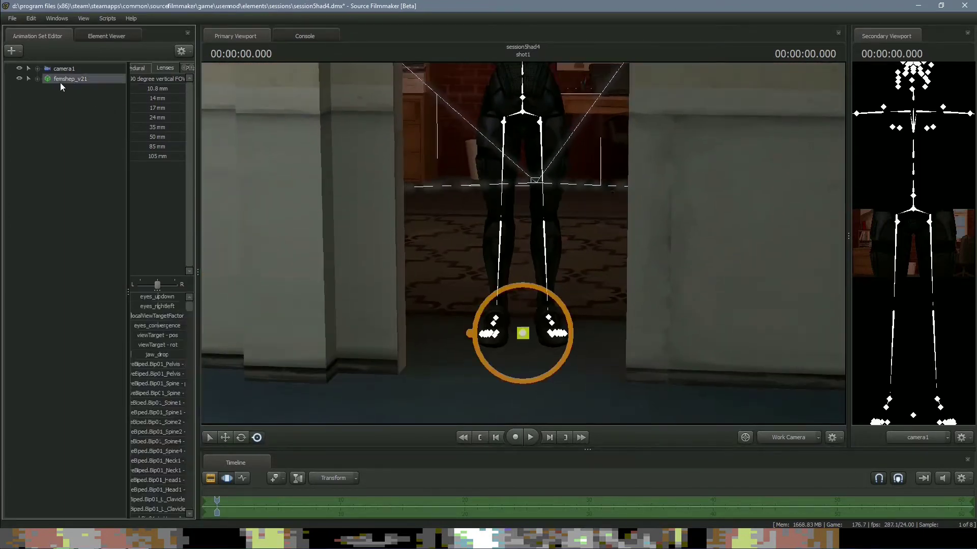
left_click(224, 437)
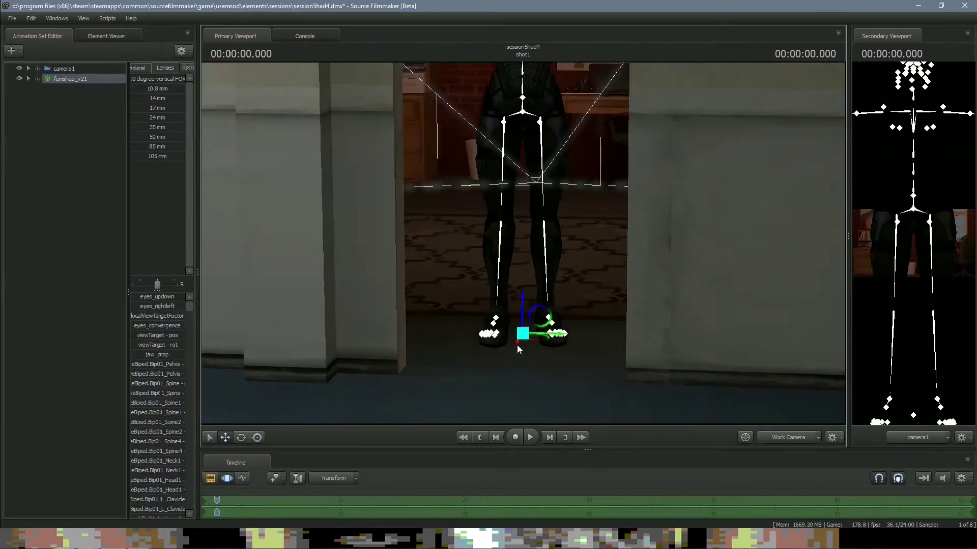
left_click_drag(517, 345, 548, 193)
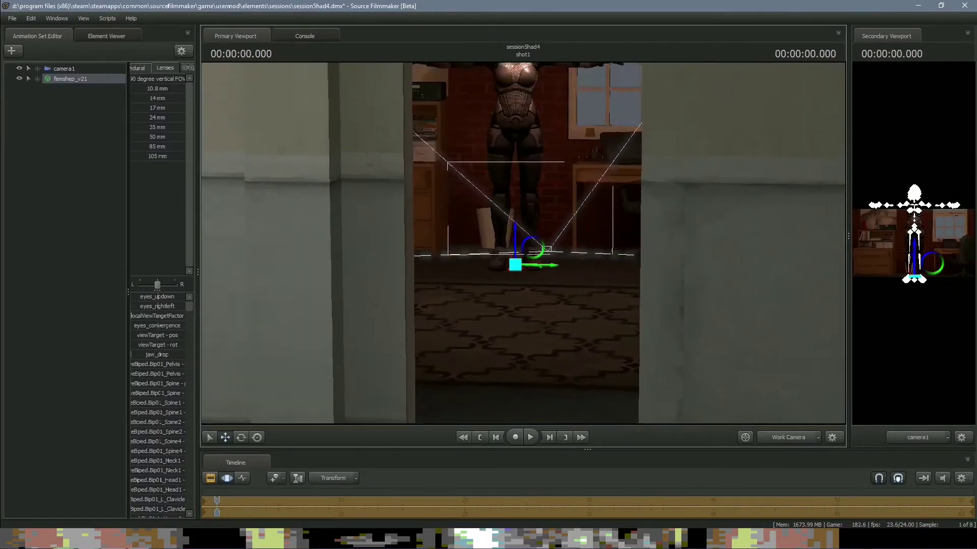
right_click_drag(548, 193, 548, 157)
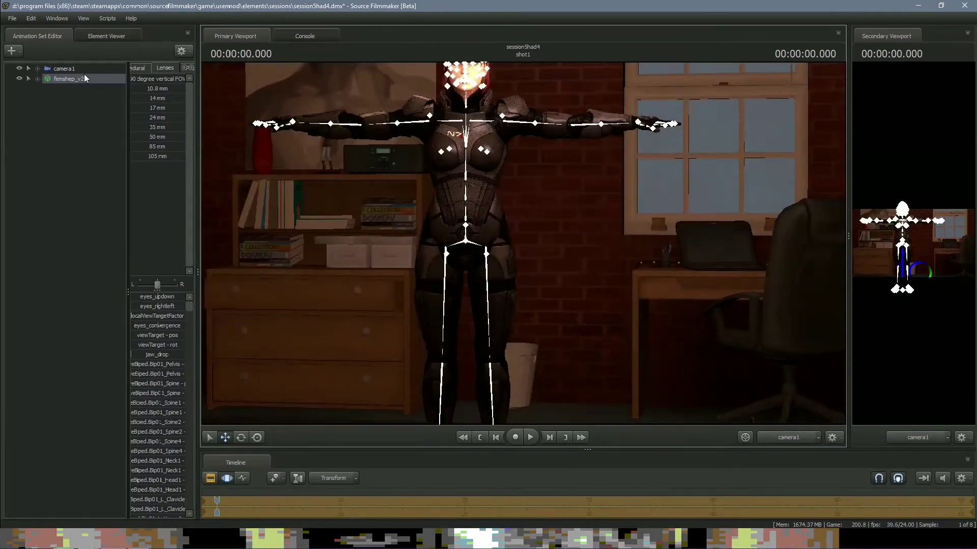
left_click(64, 68)
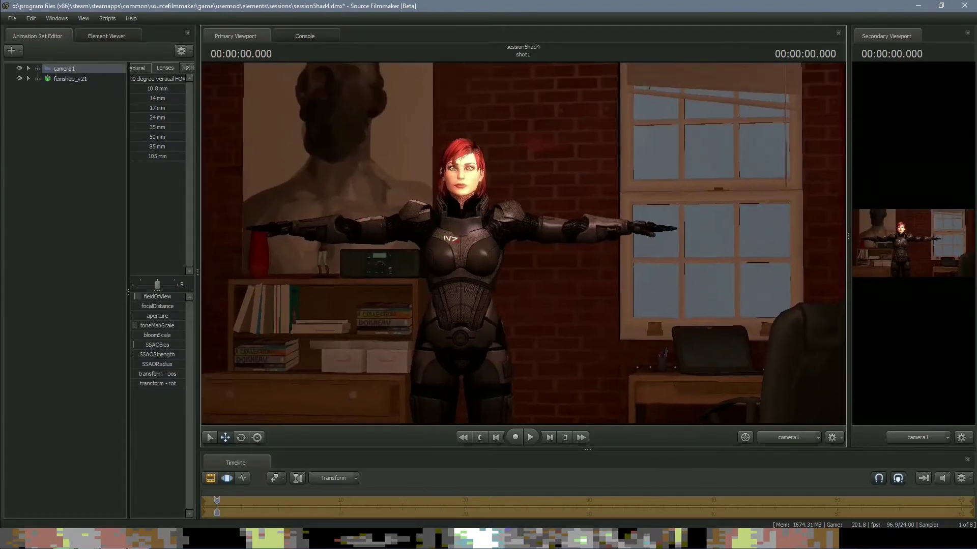
mouse_move(523, 243)
left_mouse_down()
mouse_move(514, 218)
mouse_move(516, 265)
mouse_move(514, 230)
left_mouse_up()
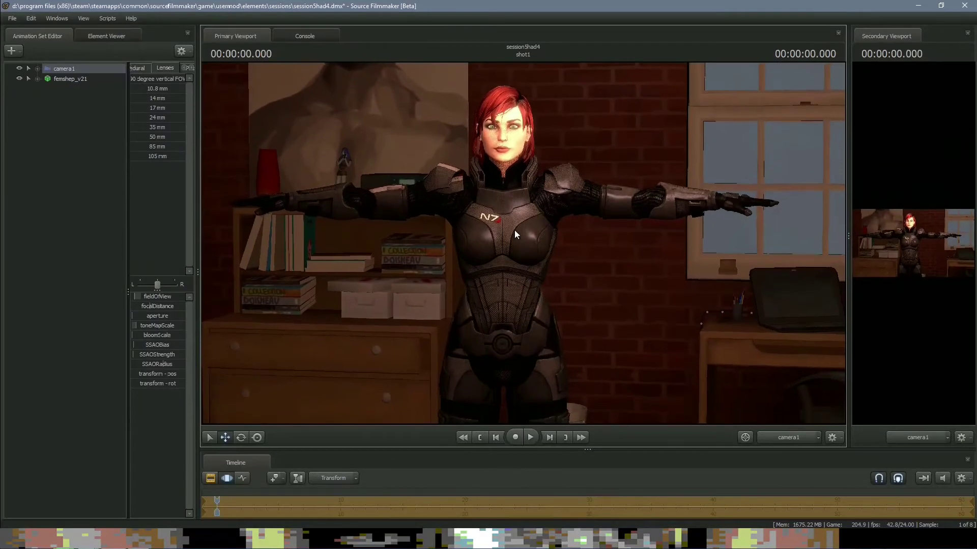
Set the progressive refinement to 8 samples for both depth of field and motion blur, and turn off ambient occlusion.
right_click(446, 141)
left_click(475, 155)
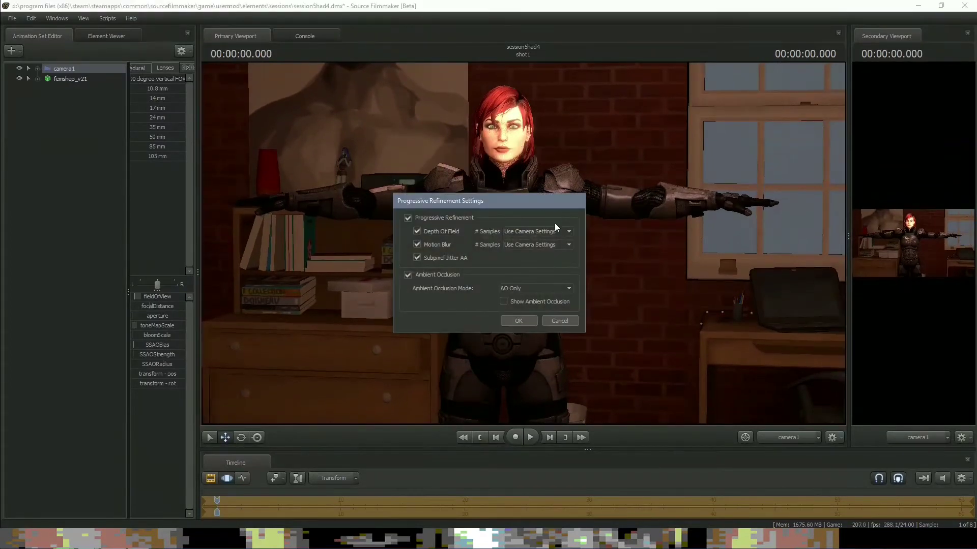
left_click(554, 232)
left_click(550, 247)
left_click(528, 244)
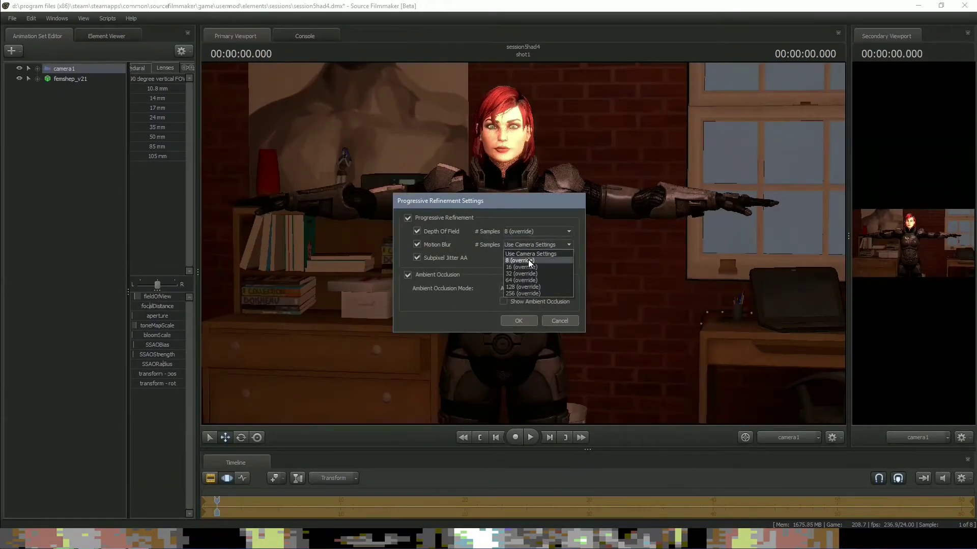
left_click(528, 260)
left_click(447, 274)
left_click(515, 321)
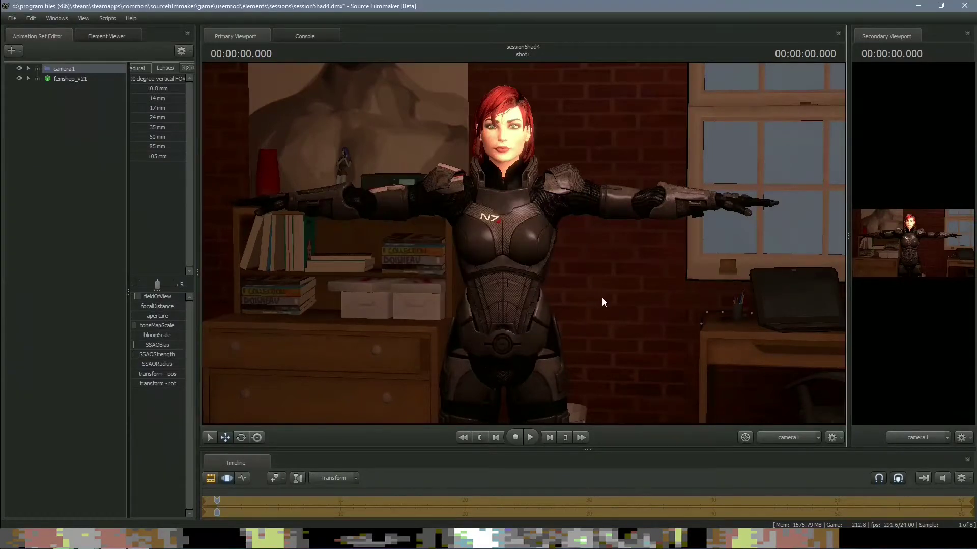
mouse_move(602, 298)
left_mouse_down()
mouse_move(617, 306)
mouse_move(610, 301)
left_mouse_up()
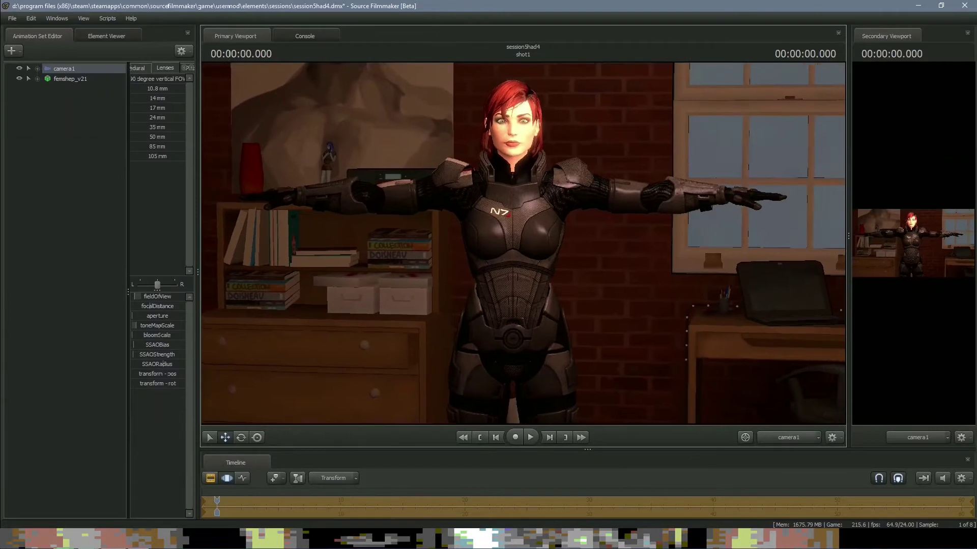
Start creating an animation set for another new model.
right_click(59, 133)
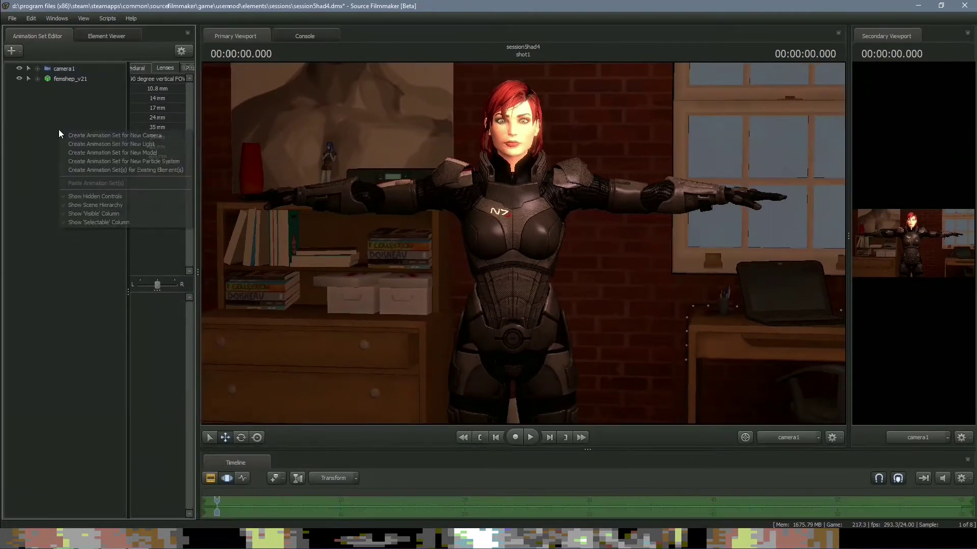
left_click(163, 155)
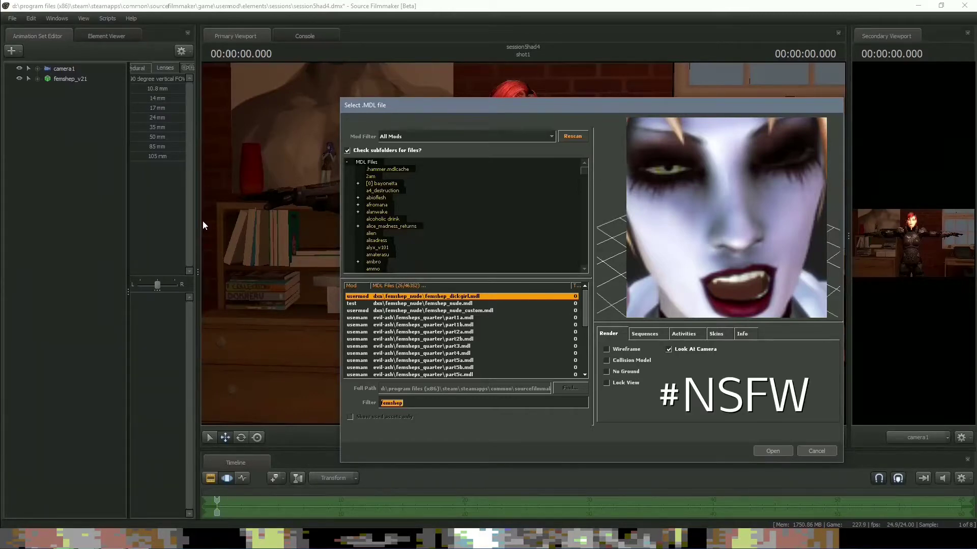
type("Lia")
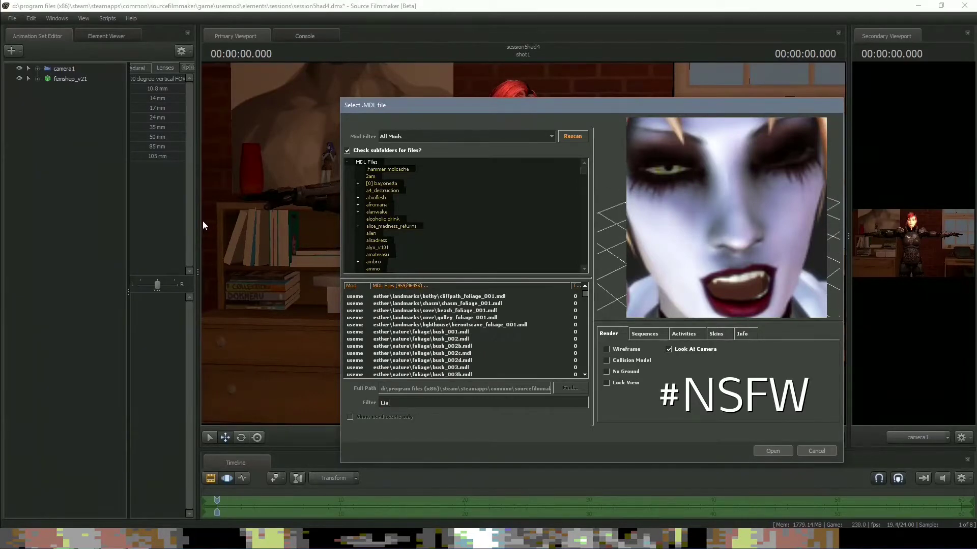
key("BackSpace")
key("BackSpace")
key("BackSpace")
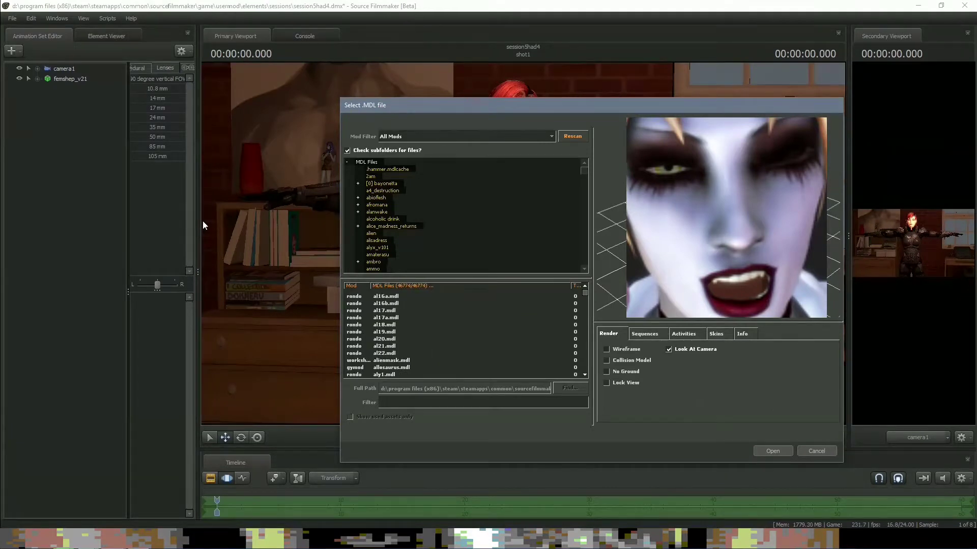
Filter the model list for "red menace" and load ninataylor.mdl.
type("red menace")
left_click(461, 332)
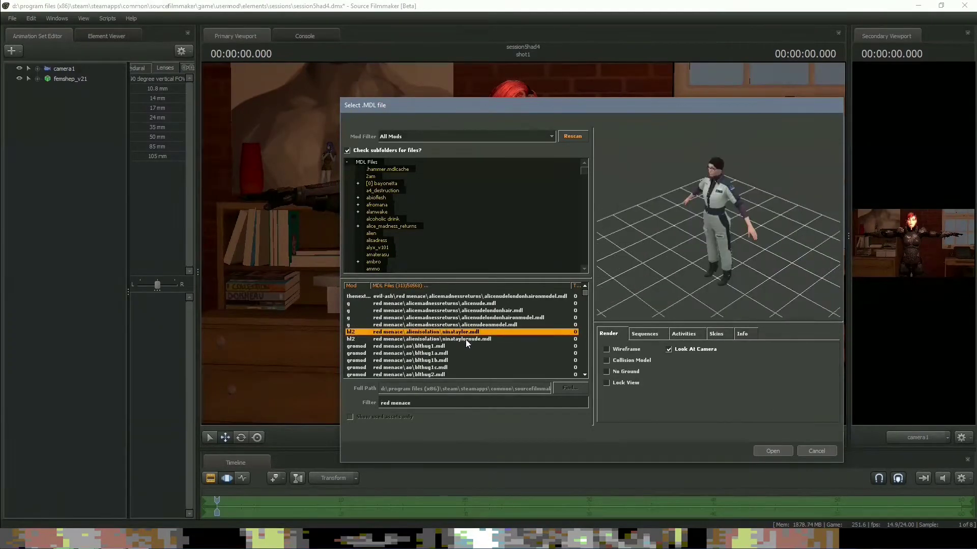
left_click(771, 449)
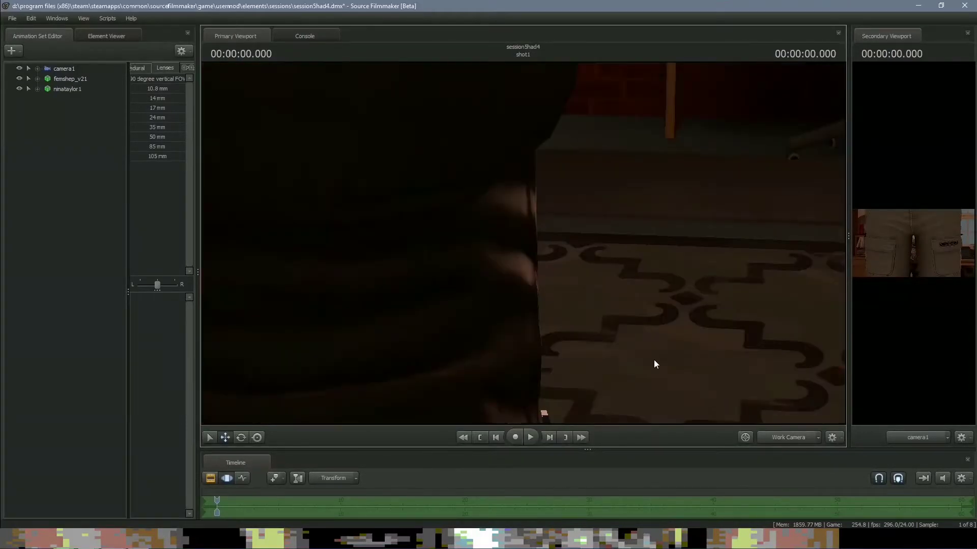
Move the ninataylor1 model back into the room beside femshep_v21 and clear the selection.
key("s")
mouse_move(654, 360)
left_mouse_down()
mouse_move(673, 371)
mouse_move(654, 364)
left_mouse_up()
left_click(62, 90)
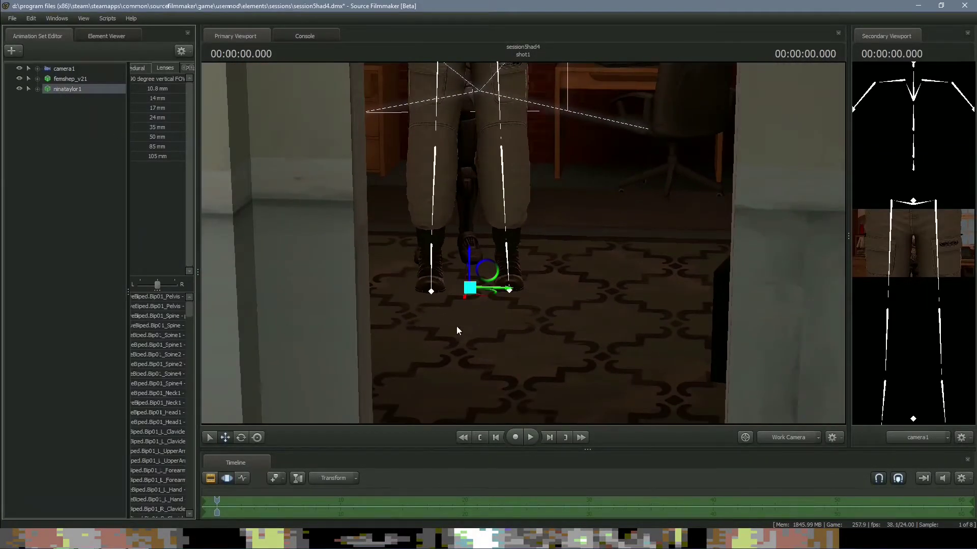
left_click_drag(467, 300, 532, 188)
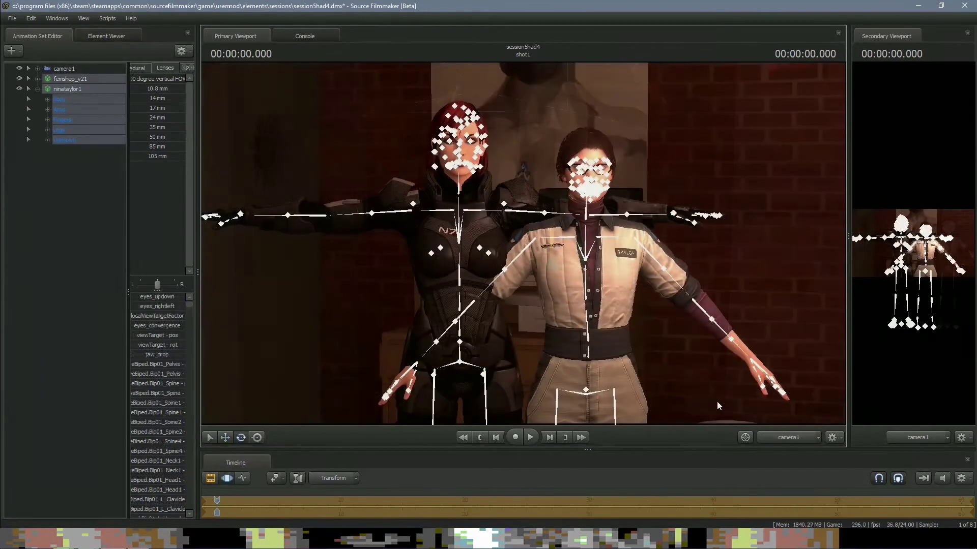
left_click(81, 161)
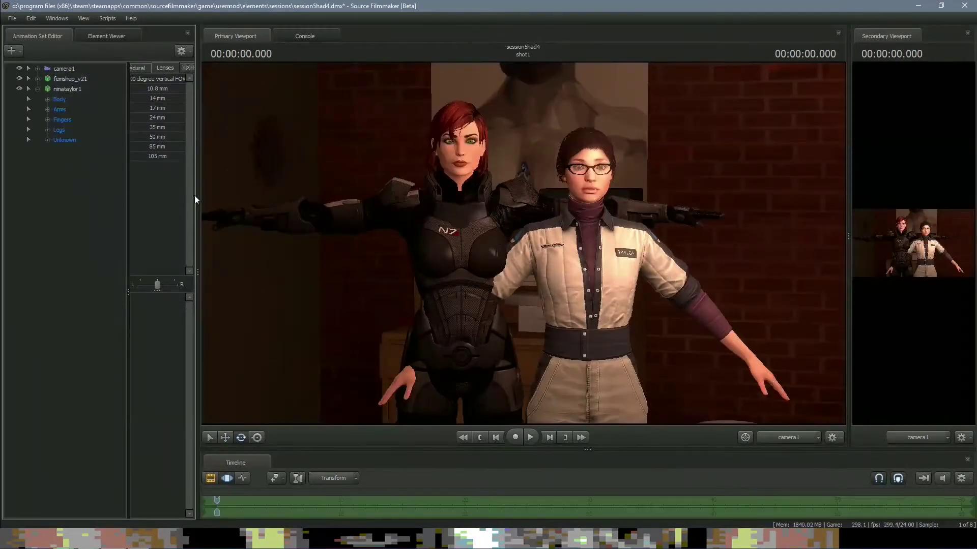
Using the work camera, rotate the ninataylor1 model about its vertical axis so it faces femshep_v21.
left_click(788, 439)
left_click(783, 427)
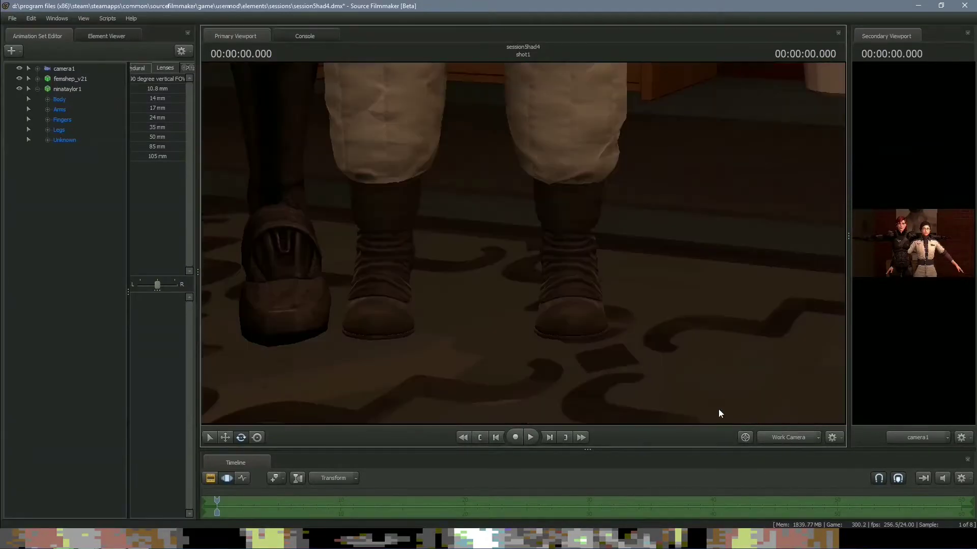
mouse_move(522, 243)
left_mouse_down()
mouse_move(484, 203)
mouse_move(496, 191)
mouse_move(494, 171)
mouse_move(522, 241)
left_mouse_up()
key("w")
key("s")
key("s")
key("s")
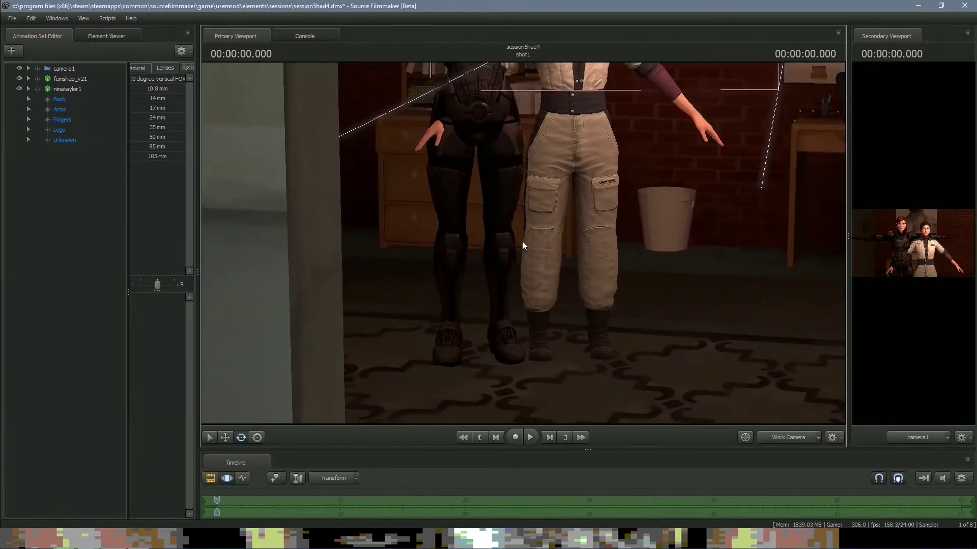
left_click(77, 90)
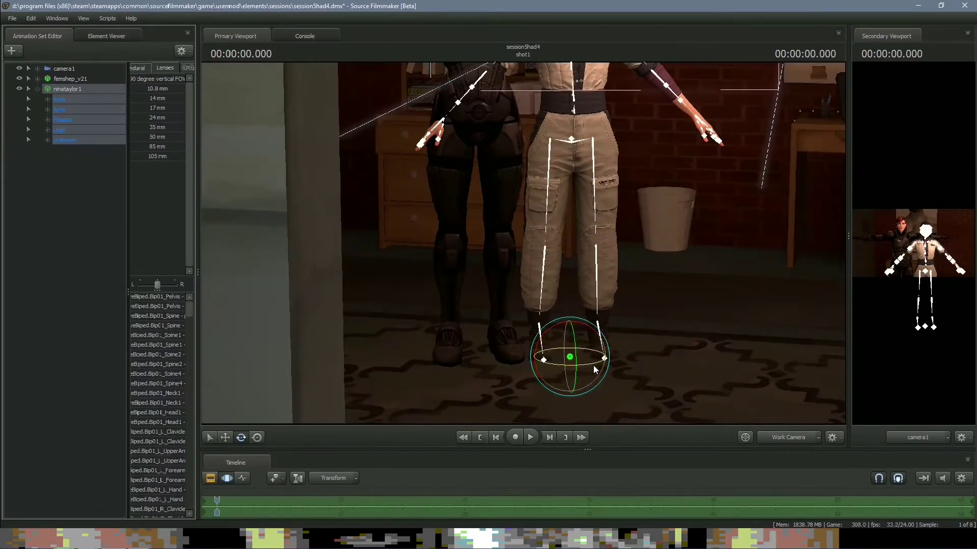
left_click_drag(593, 365, 533, 361)
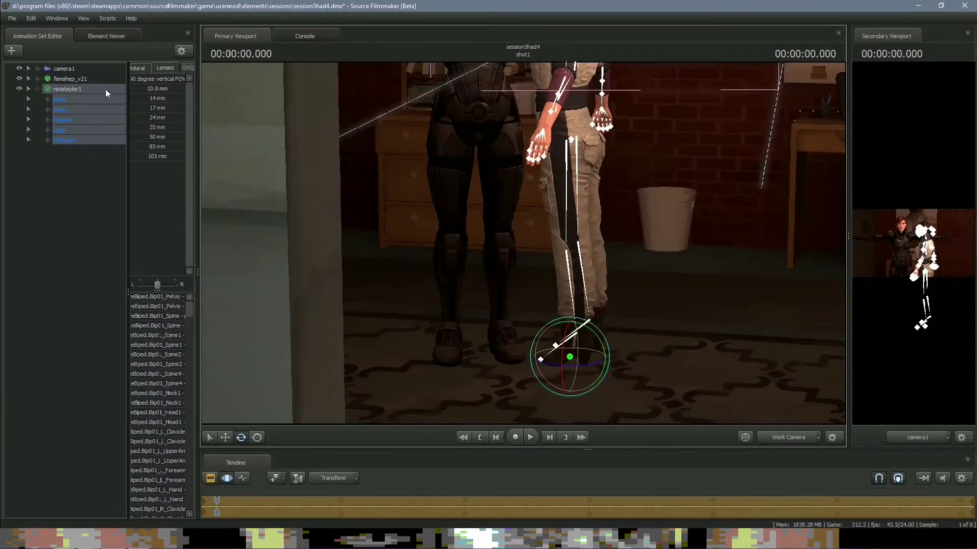
Select femshep_v21 and rotate the model about its vertical axis so it faces ninataylor1.
left_click(94, 80)
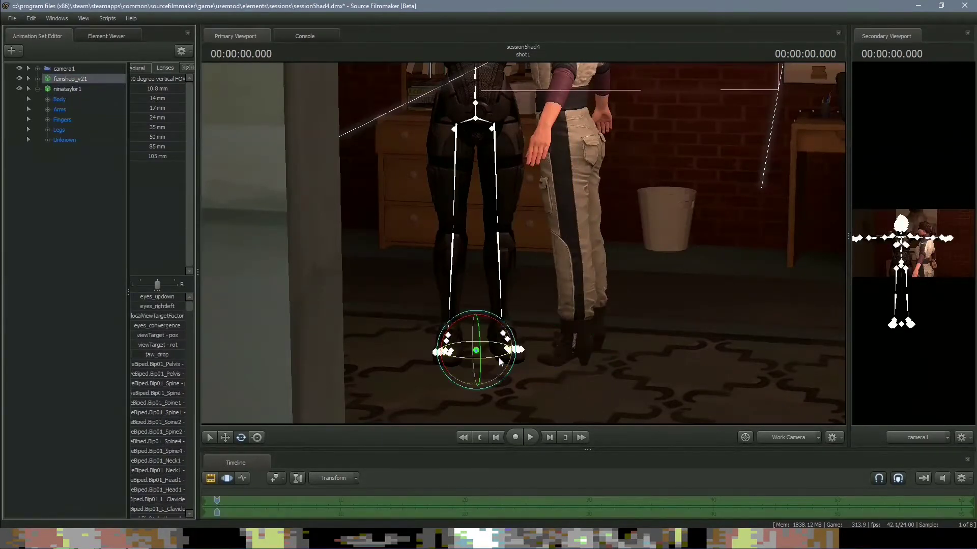
left_click_drag(498, 359, 517, 356)
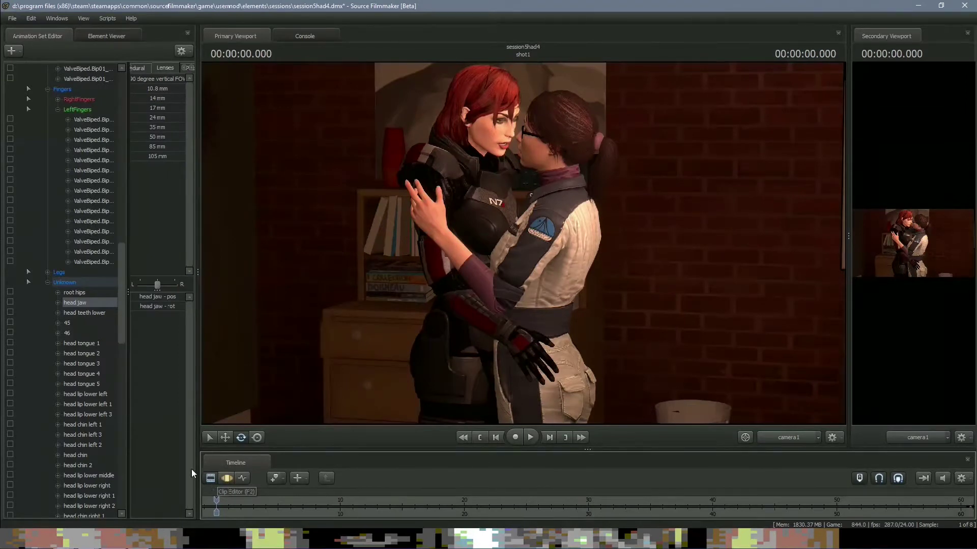
Save the session and collapse the control groups of femshep_v21 and ninataylor1.
left_click(12, 18)
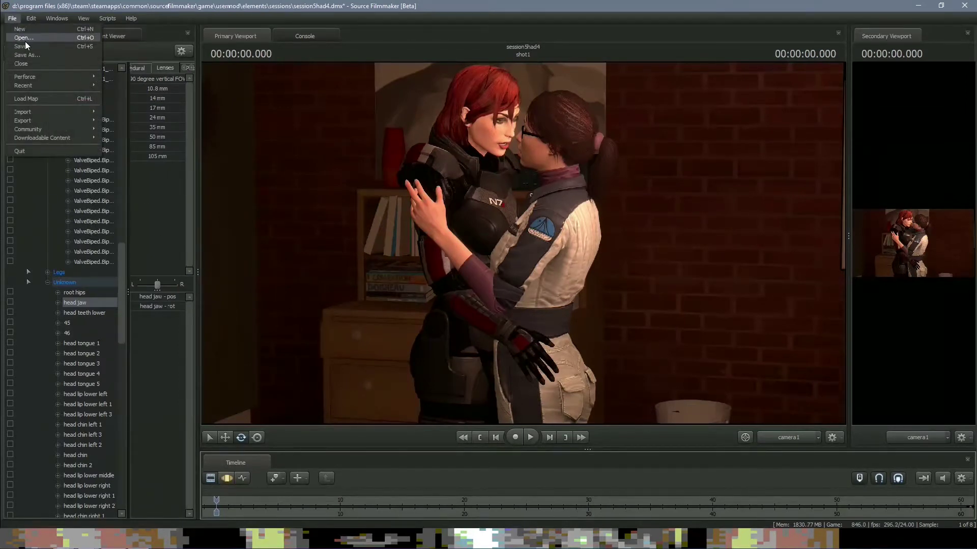
left_click(28, 46)
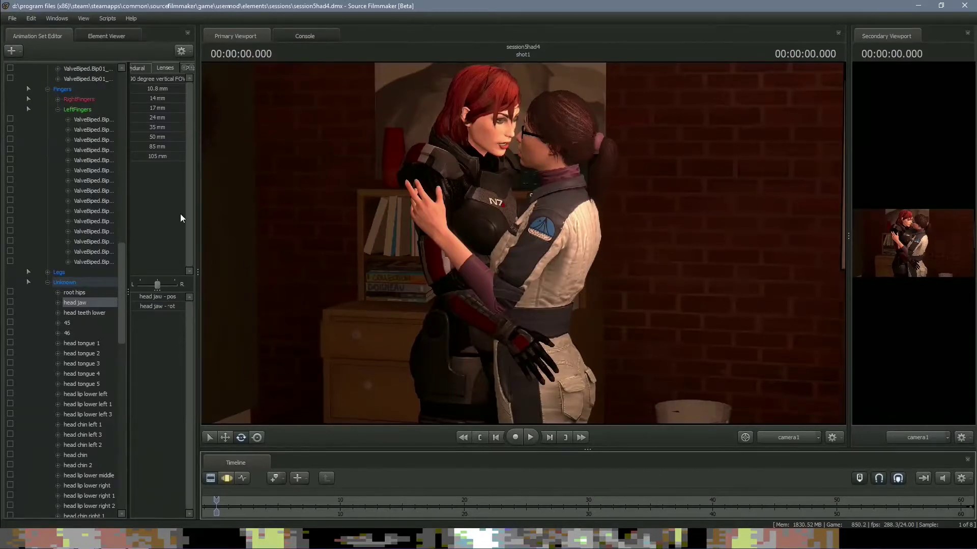
left_click_drag(120, 271, 145, 72)
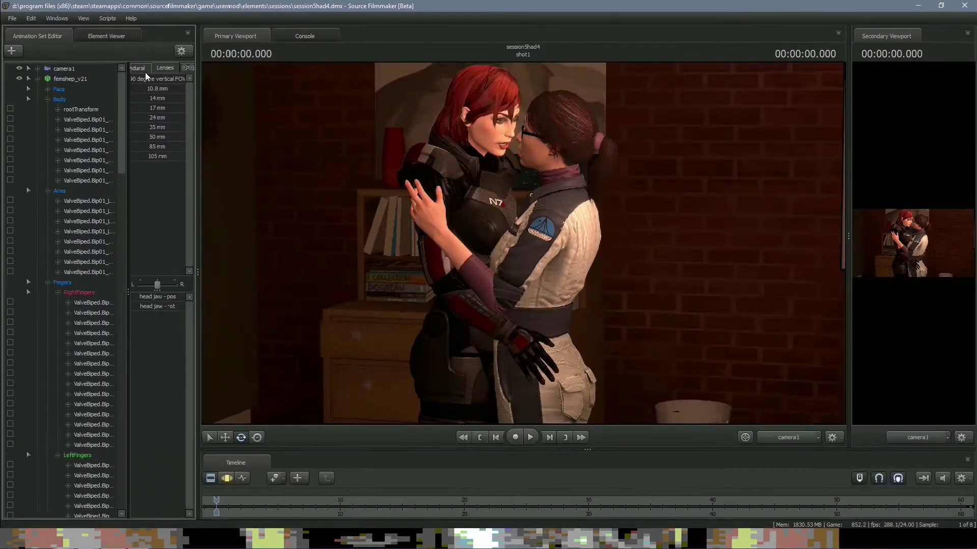
left_click(38, 79)
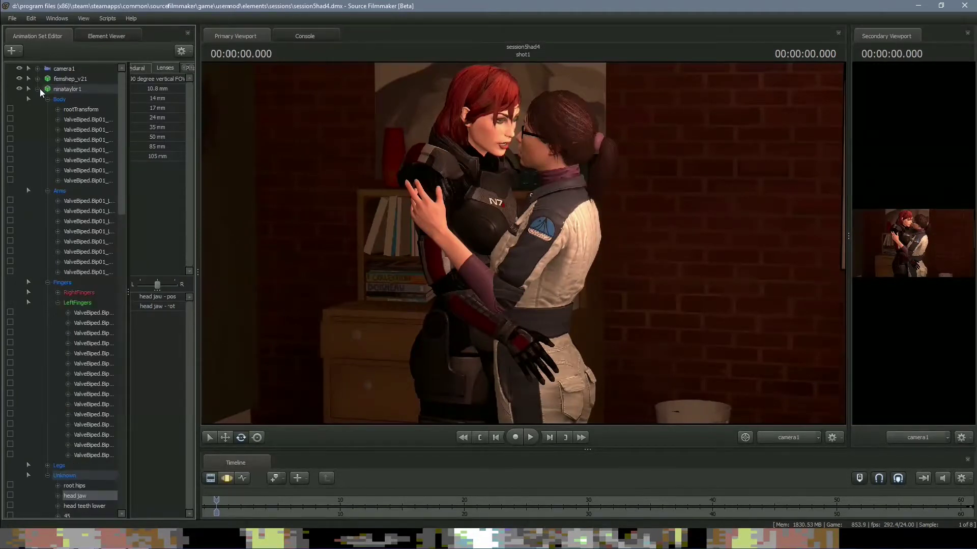
left_click(38, 89)
Load a biped rig script from file onto the femshep_v21 animation set.
left_click(74, 79)
right_click(78, 79)
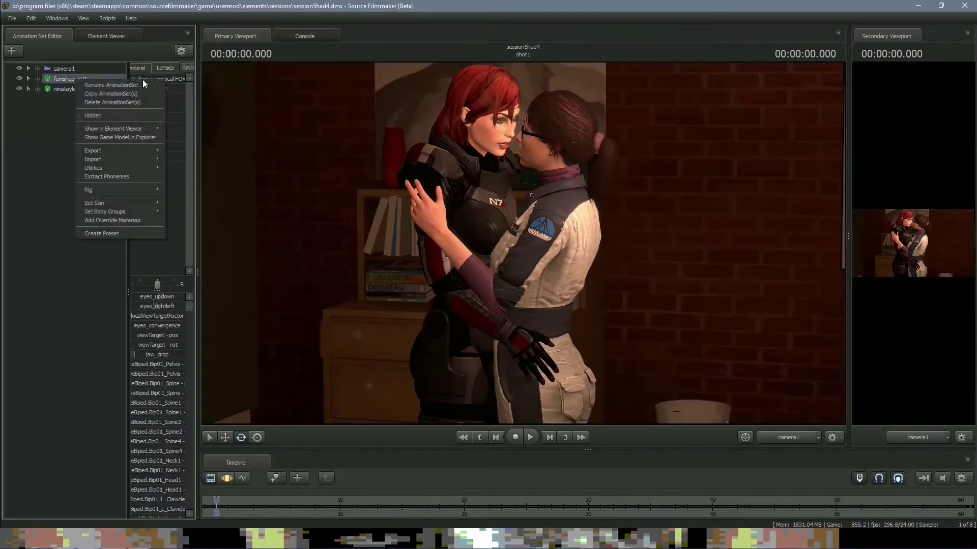
mouse_move(148, 189)
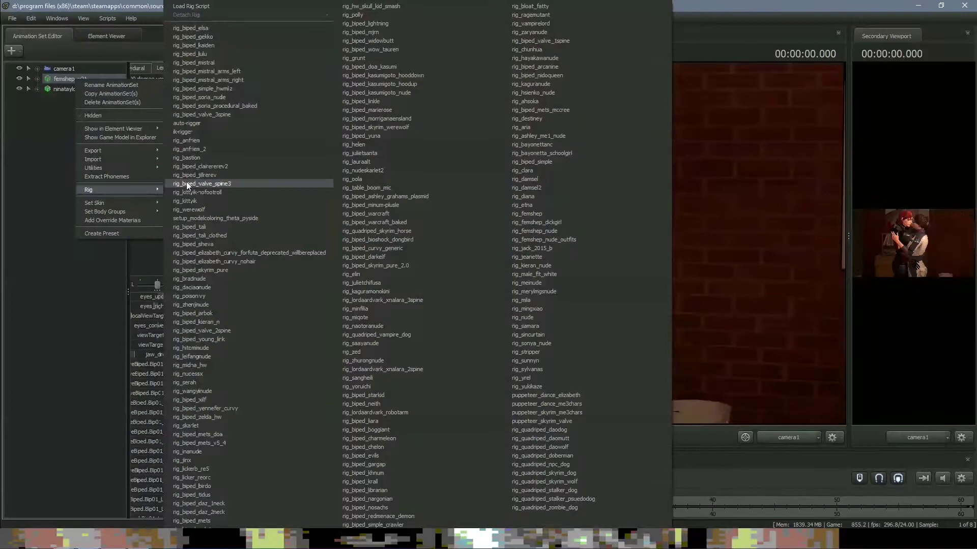
left_click(246, 6)
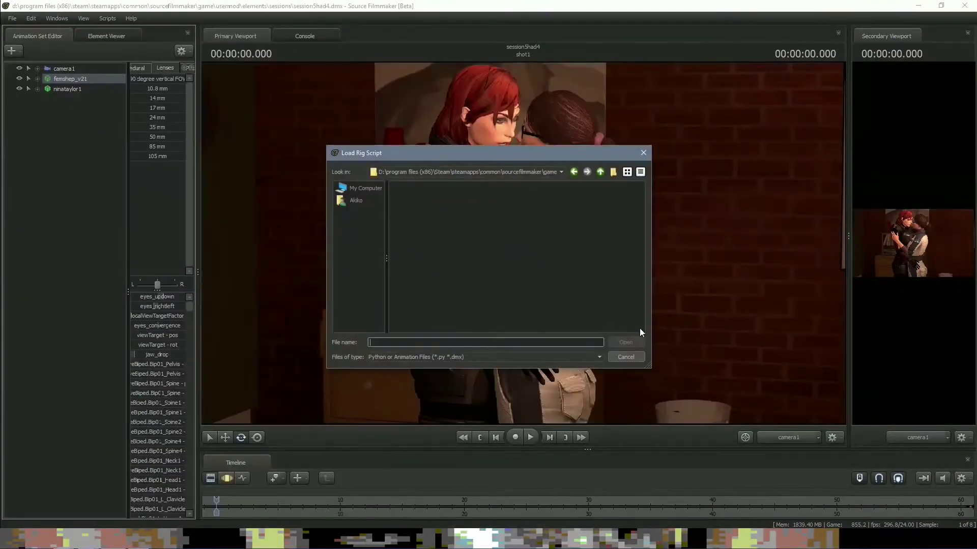
left_click(641, 329)
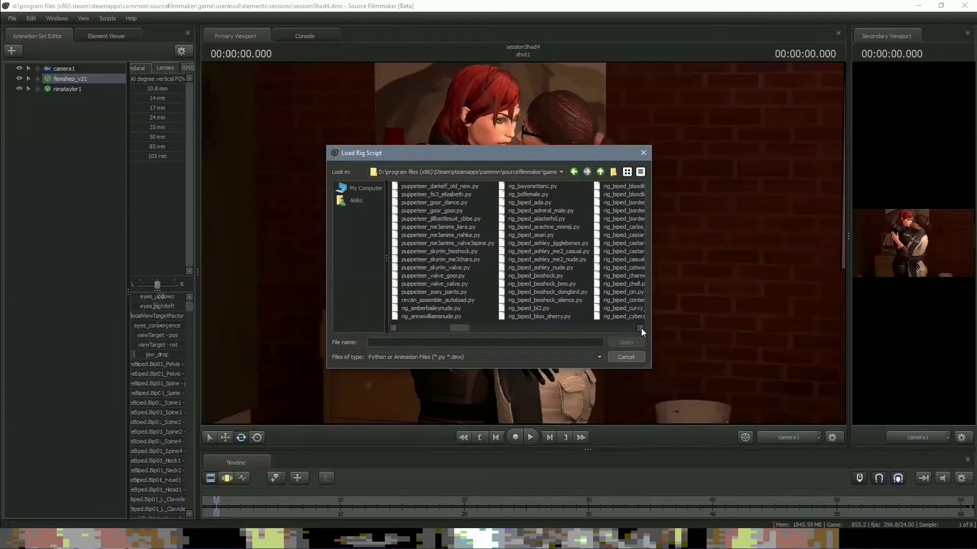
left_click(641, 328)
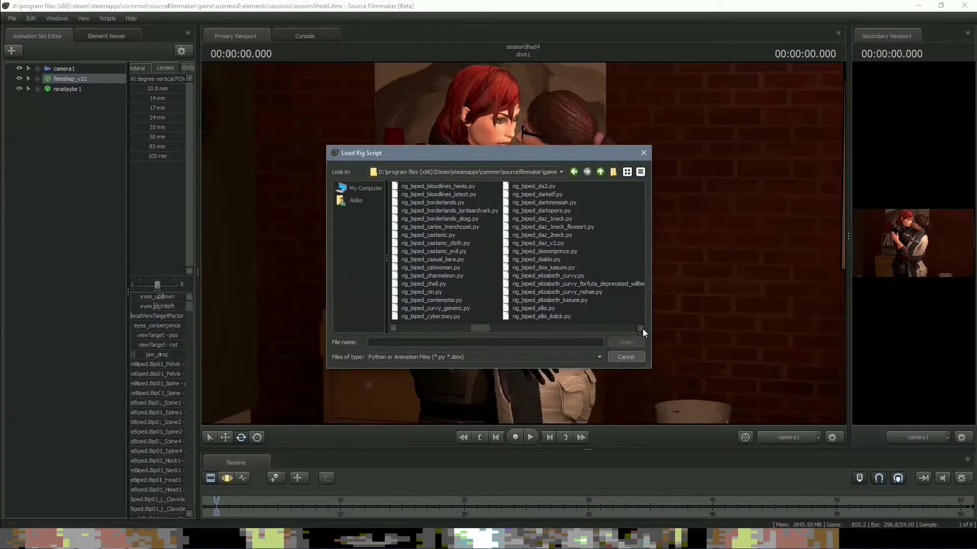
left_click(561, 241)
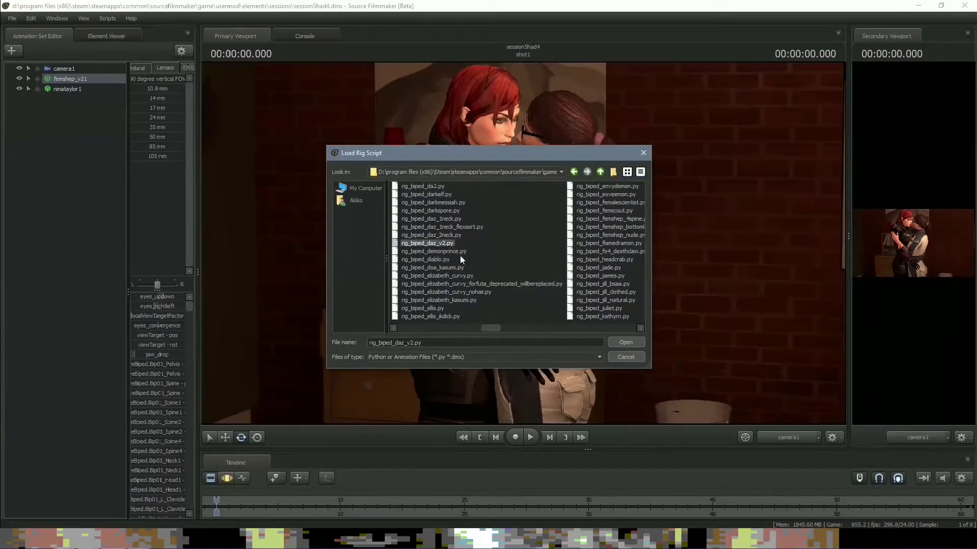
left_click(626, 342)
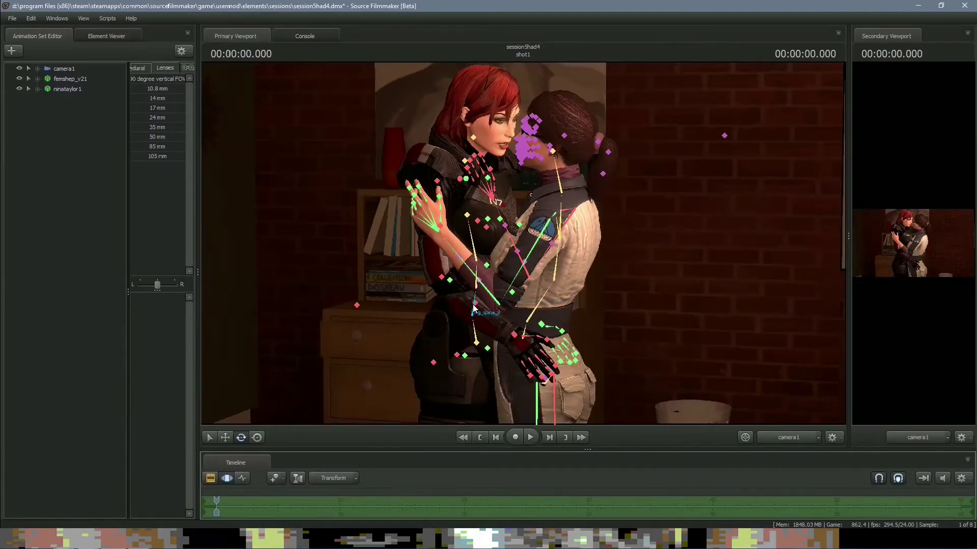
Test the rig on femshep_v21 by rotating rig_spine_0, and undo the rotation.
left_click(473, 306)
mouse_move(488, 304)
left_mouse_down()
mouse_move(475, 299)
mouse_move(495, 311)
mouse_move(493, 298)
mouse_move(477, 302)
left_mouse_up()
key("ctrl+z")
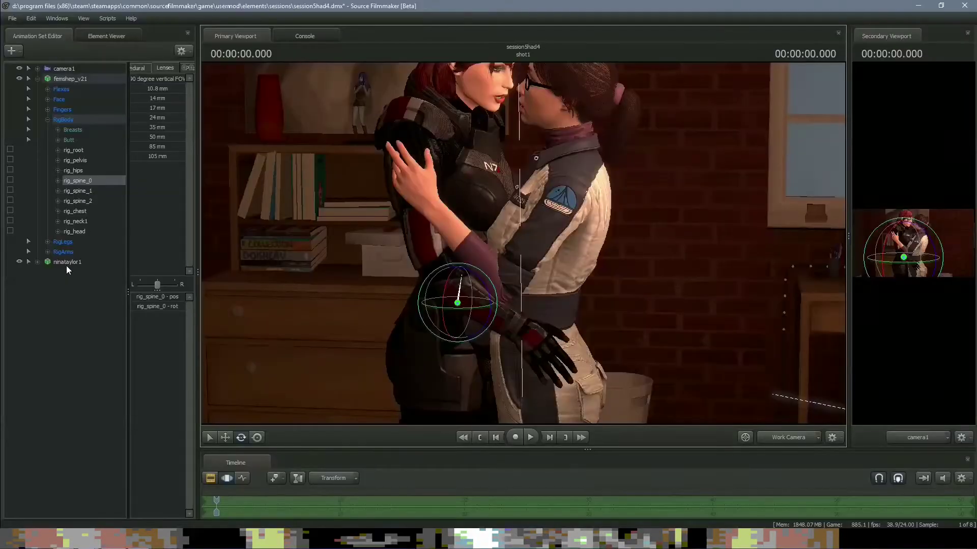
Apply the rig_biped_valve_3spine rig to the ninataylor1 animation set.
left_click(66, 262)
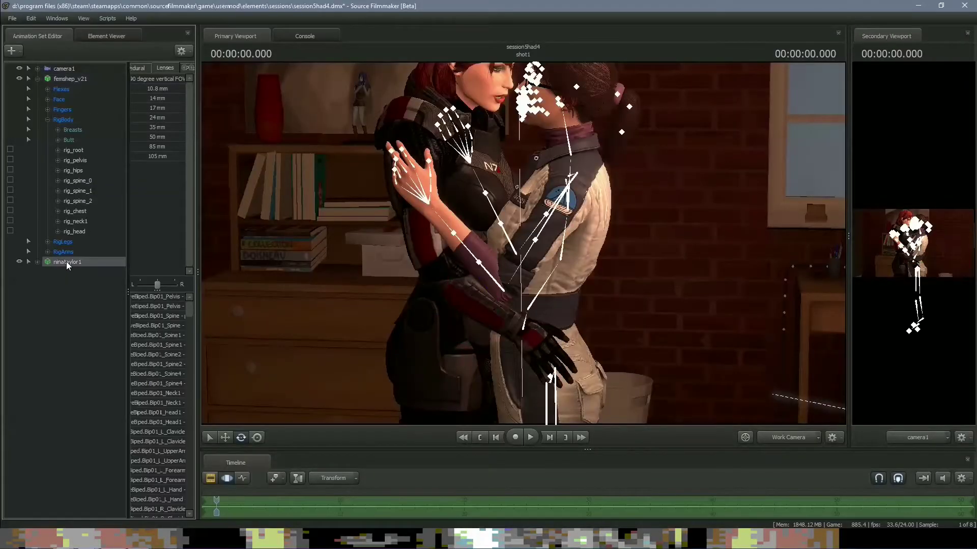
right_click(66, 261)
mouse_move(135, 376)
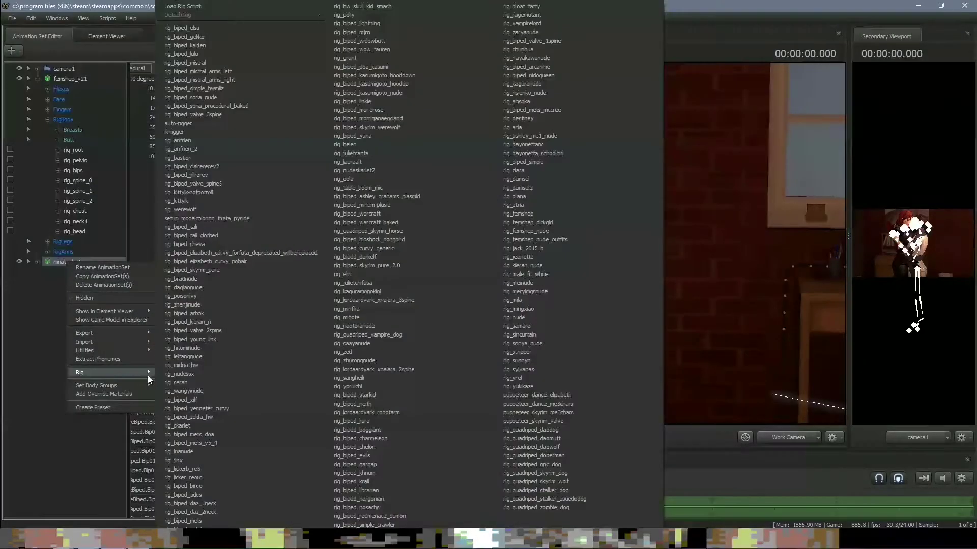
left_click(224, 114)
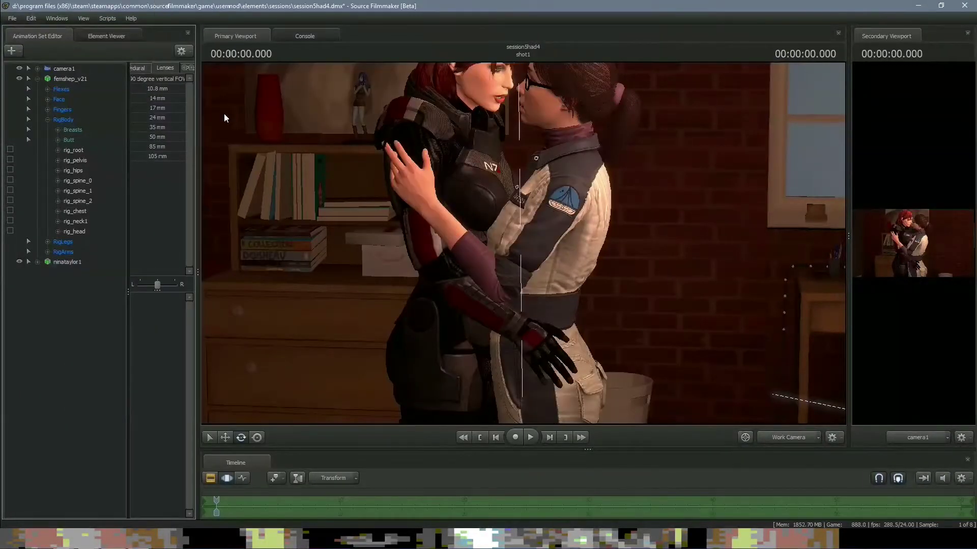
Lock femshep_v21's rig_hand_R to ninataylor1's rig_pelvis.
left_click_drag(282, 216, 503, 233)
key("w")
key("d")
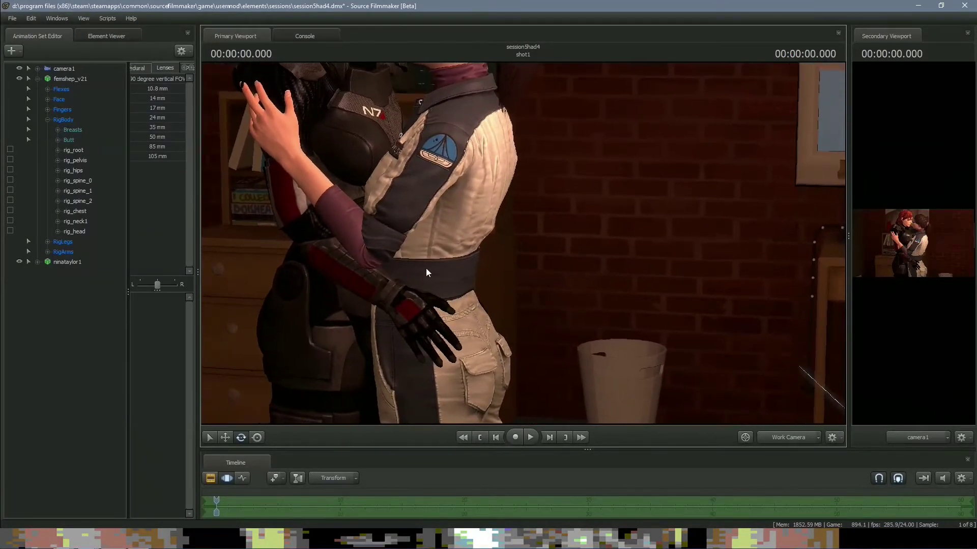
left_click(48, 120)
left_click(45, 142)
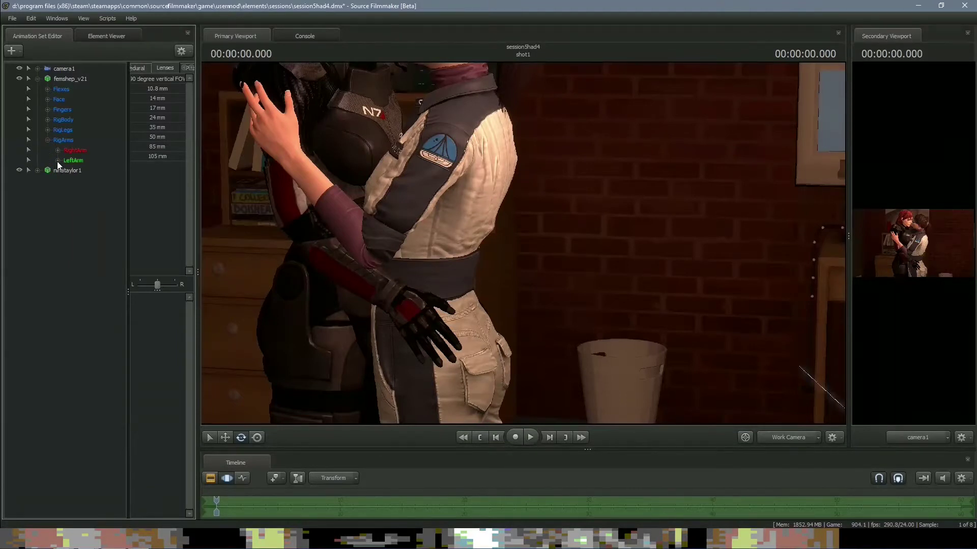
left_click(57, 151)
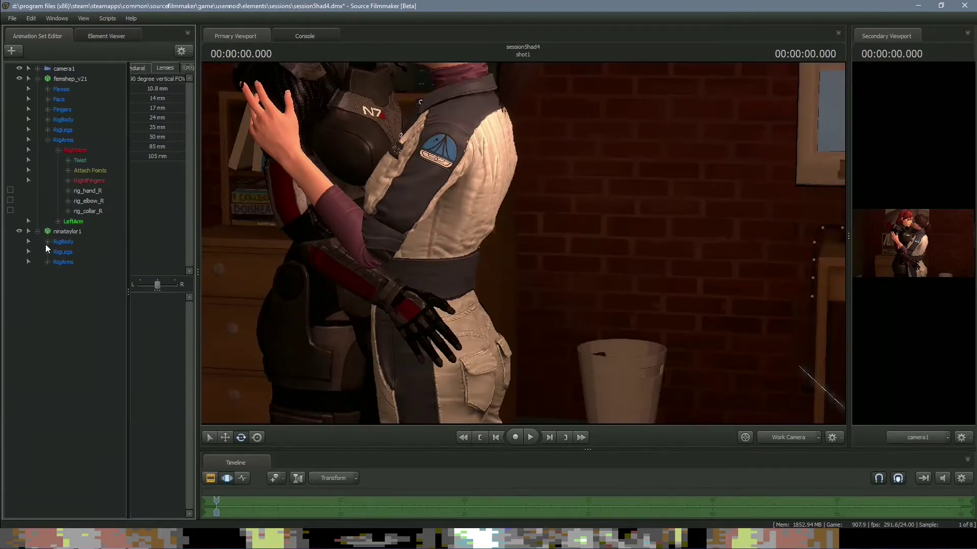
left_click(48, 243)
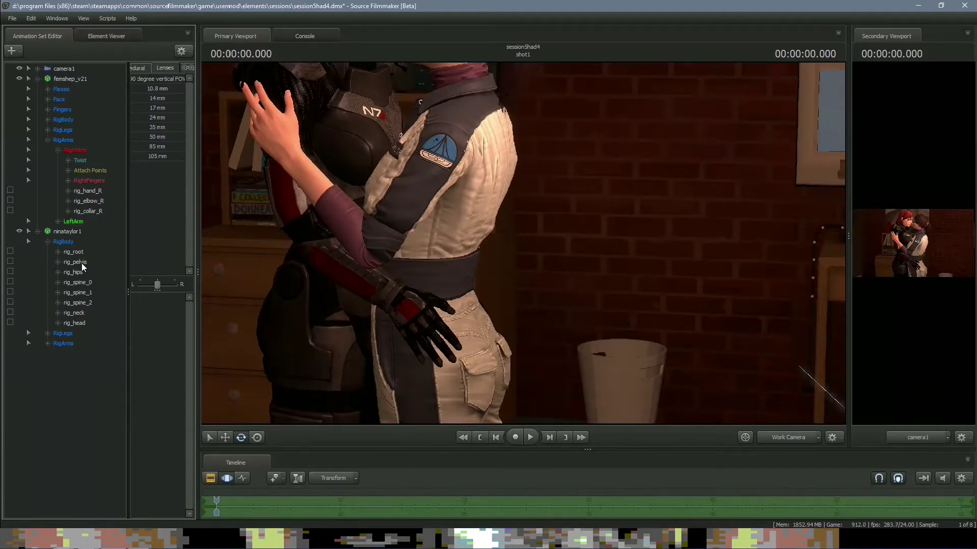
left_click_drag(82, 263, 96, 193)
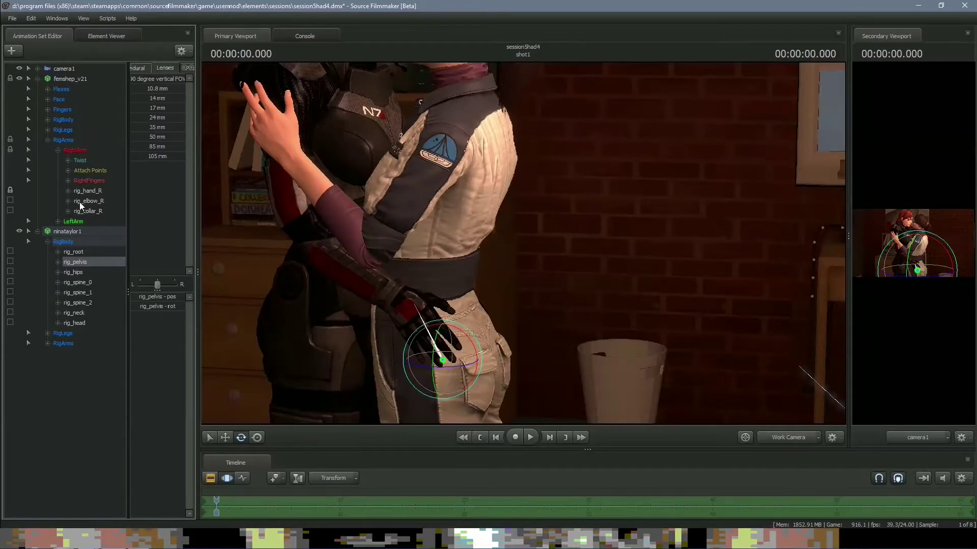
Lock femshep_v21's rig_hand_L to ninataylor1's rig_pelvis and test the locks by rotating the pelvis.
left_click(57, 222)
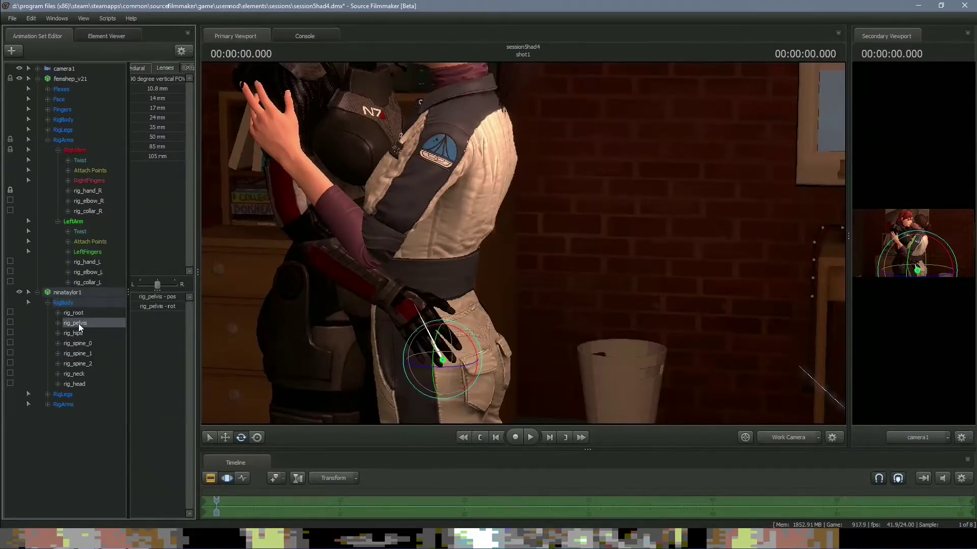
left_click_drag(79, 323, 87, 265)
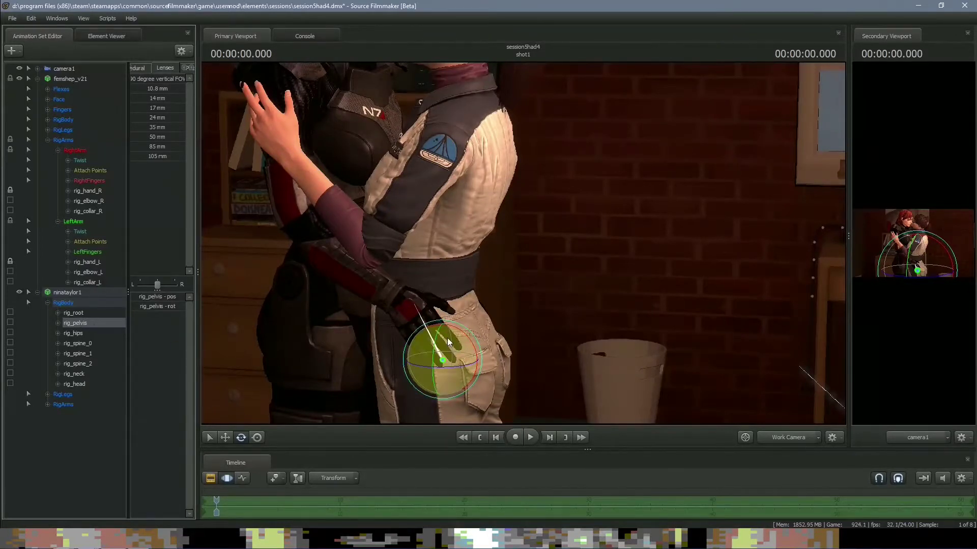
left_click_drag(447, 337, 447, 338)
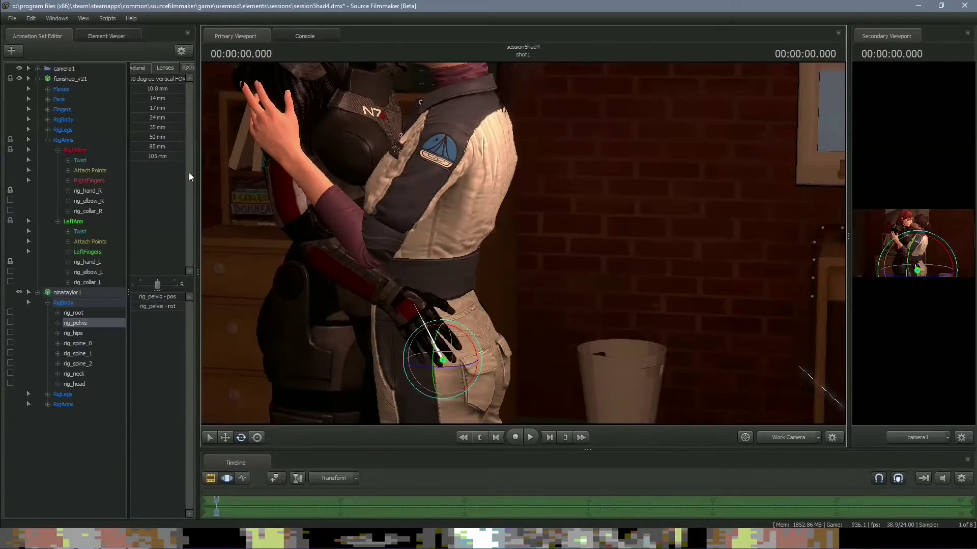
Lock ninataylor1's rig_hand_R and rig_hand_L to femshep_v21's rig_chest.
left_click(47, 140)
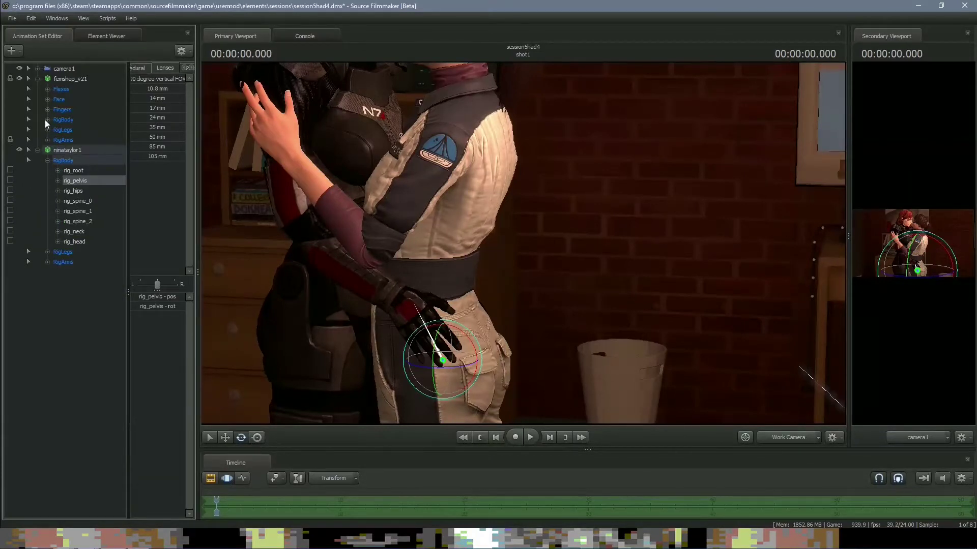
left_click(47, 120)
left_click_drag(523, 241, 504, 203)
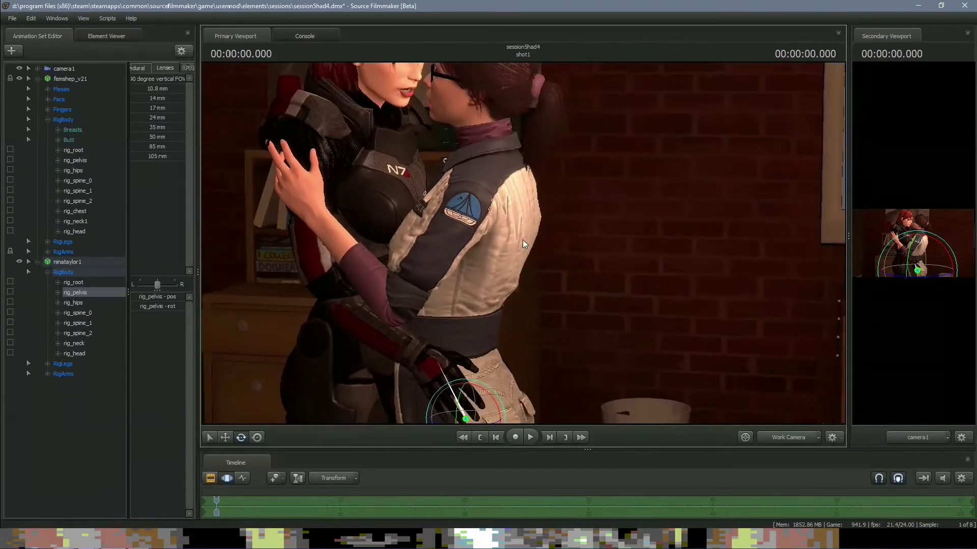
key("ctrl")
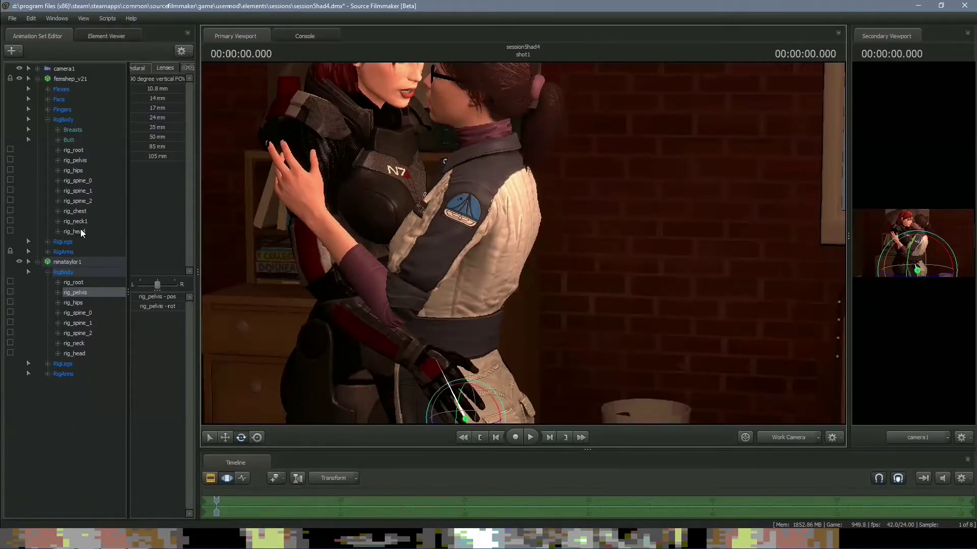
left_click(82, 212)
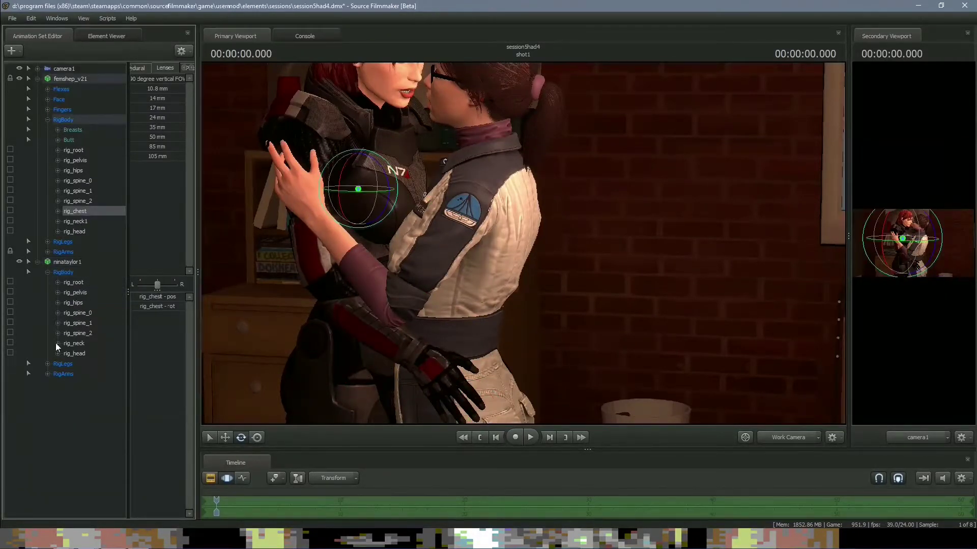
left_click(48, 272)
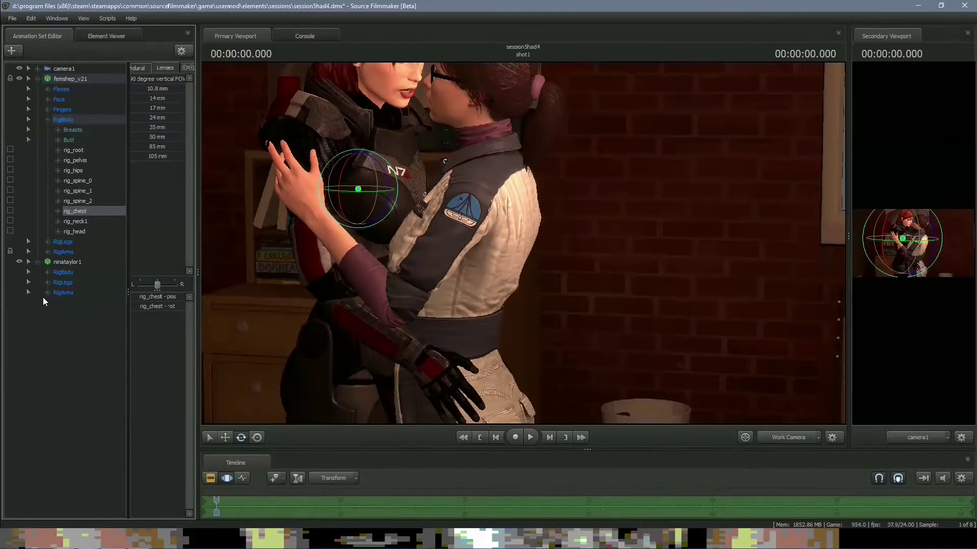
left_click(44, 293)
left_click(57, 312)
left_click(58, 302)
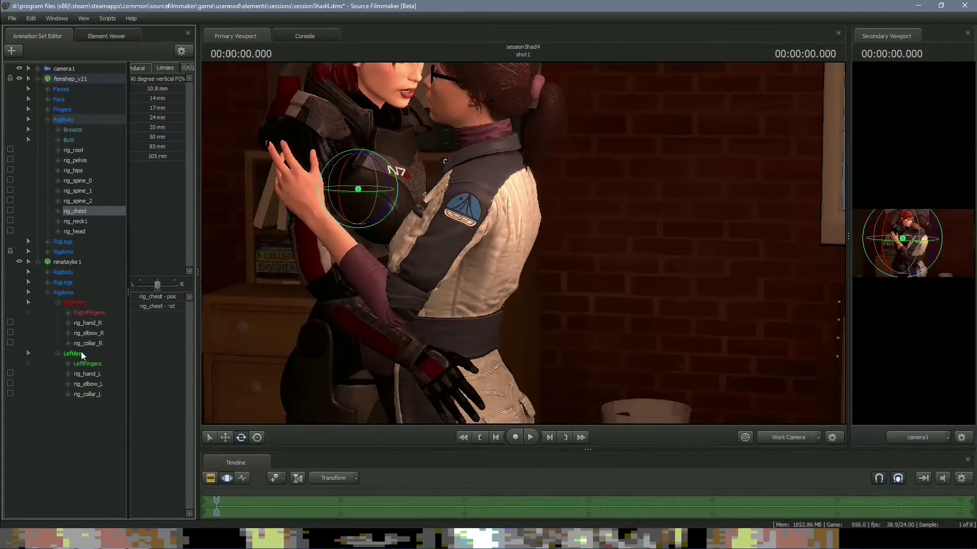
mouse_move(87, 374)
left_mouse_down()
mouse_move(94, 212)
mouse_move(96, 388)
left_mouse_up()
left_click(83, 211)
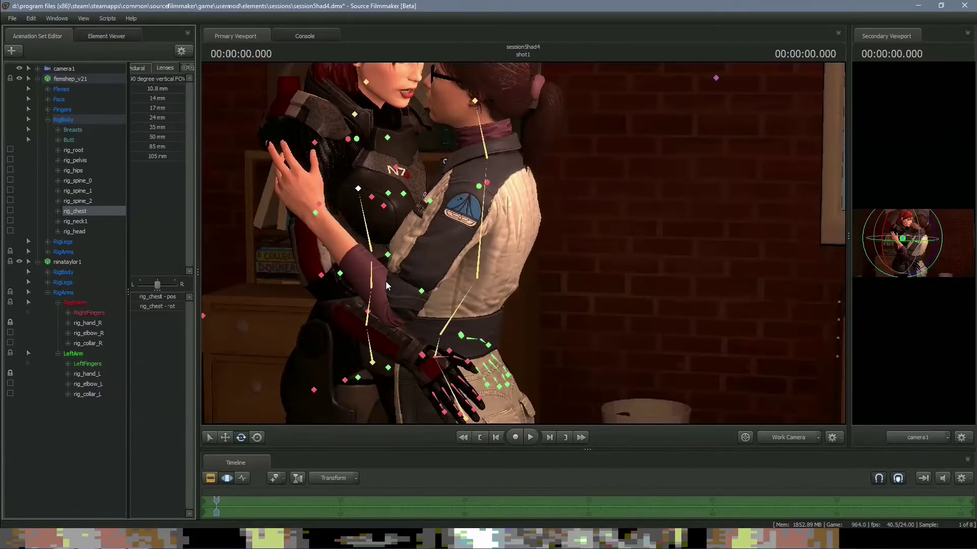
Test ninataylor1's hand locks by rotating femshep_v21's rig_spine_0, and undo the rotation.
left_click(366, 322, "ctrl")
left_click_drag(364, 310, 365, 317)
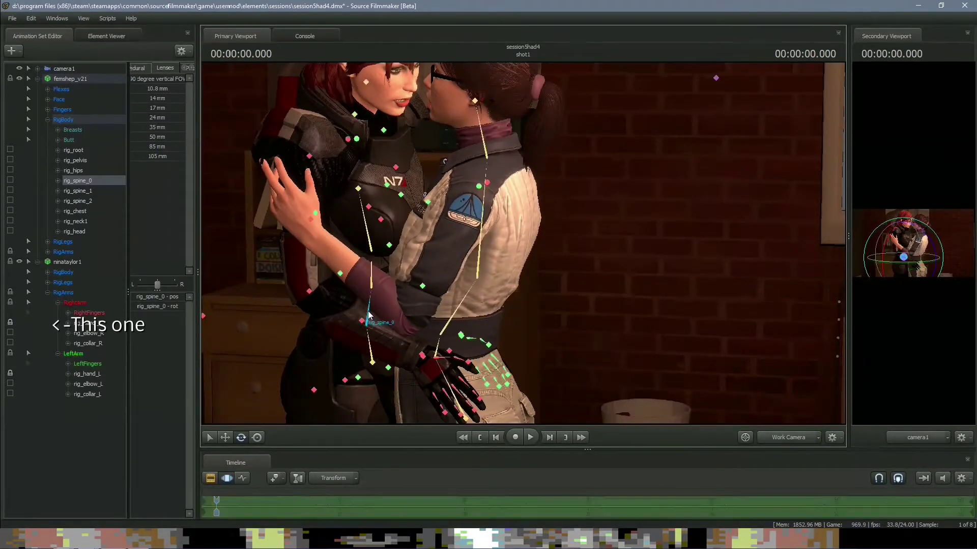
key("ctrl+z")
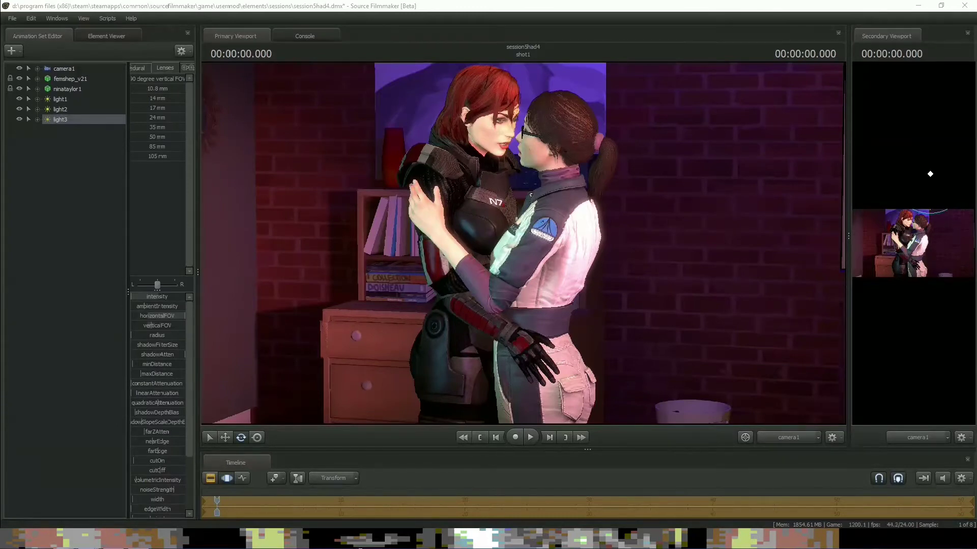
Set the time display to total frames instead of timecode.
right_click(247, 48)
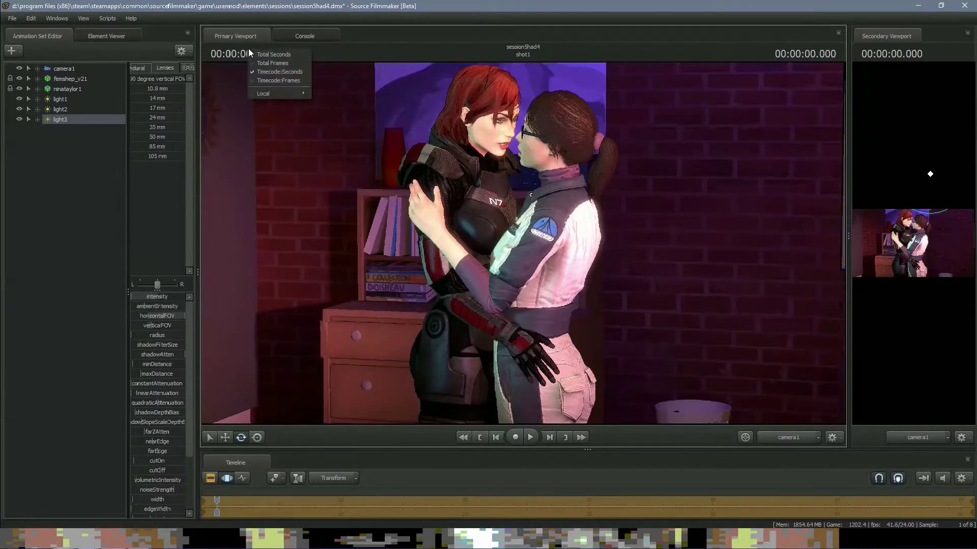
left_click(290, 62)
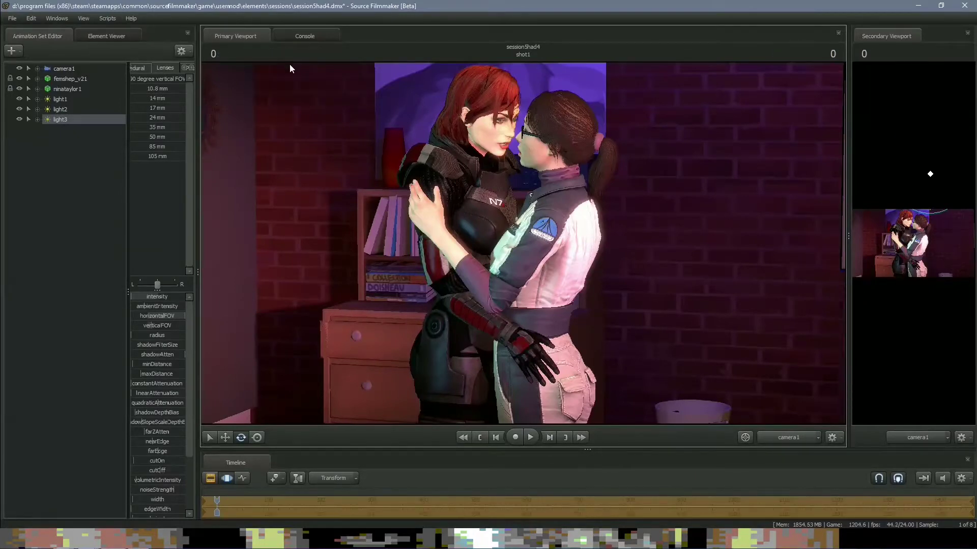
scroll(228, 498, "up", 3)
scroll(229, 498, "up", 2)
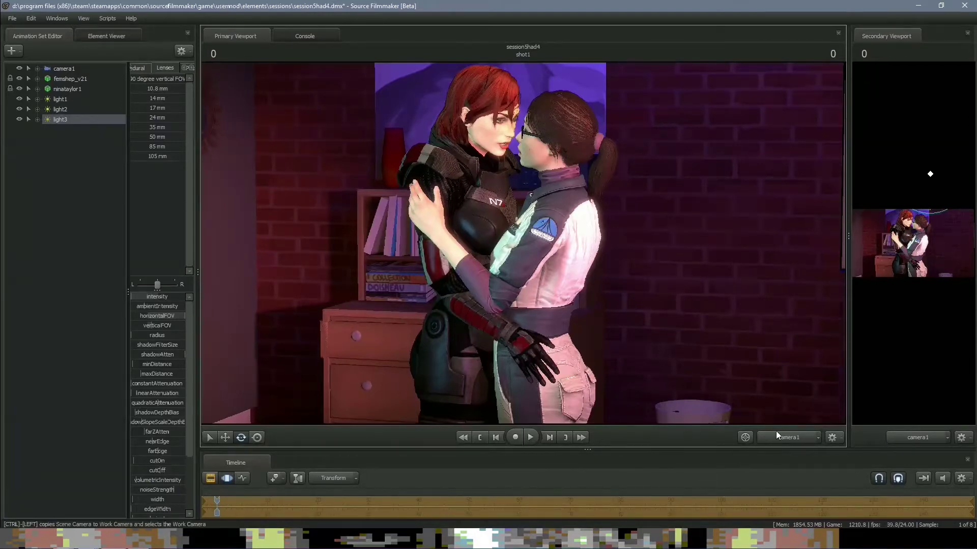
Frame ninataylor1's hips and the hand resting on them in the work camera, and switch the timeline to the Graph Editor.
left_click(797, 436)
key("s")
left_click_drag(522, 243, 300, 401)
key("w")
key("w")
key("d")
key("s")
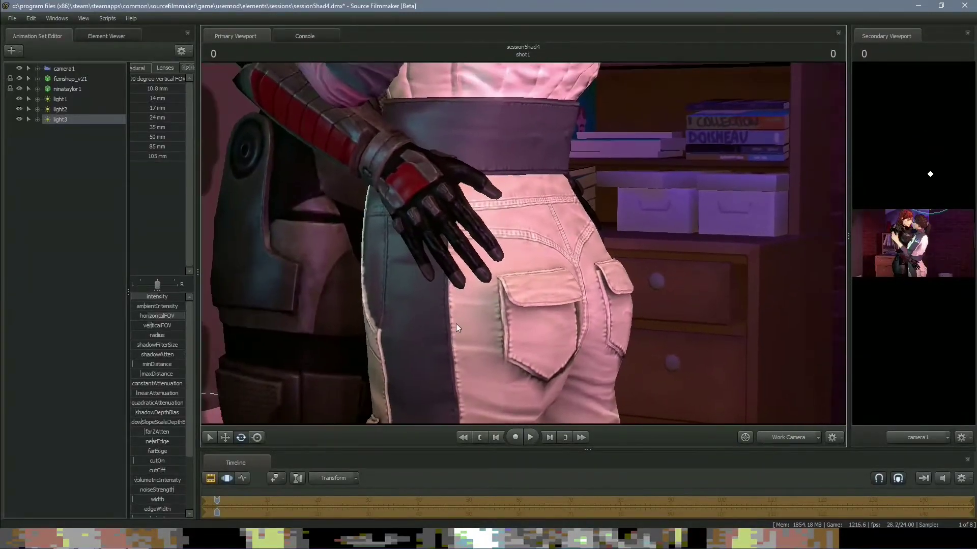
left_click(243, 478)
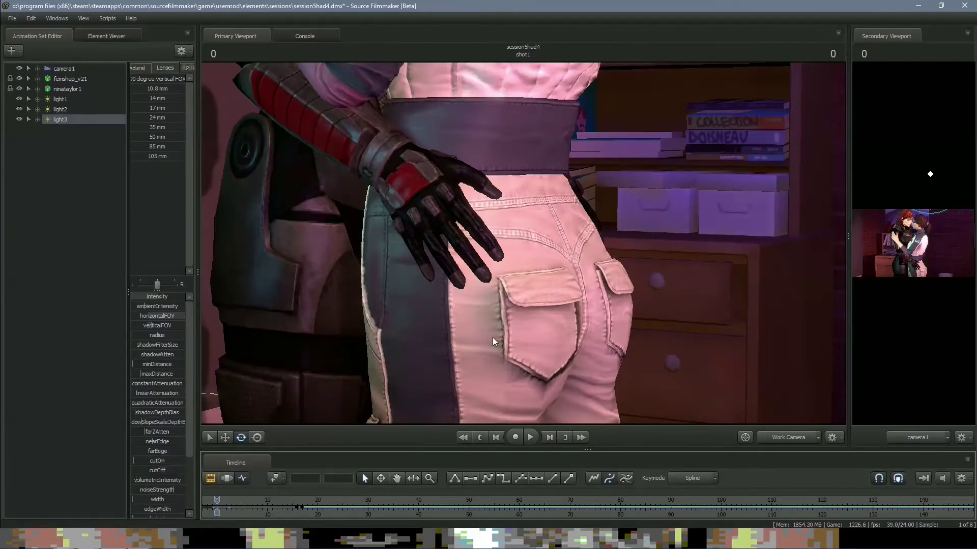
key("ctrl")
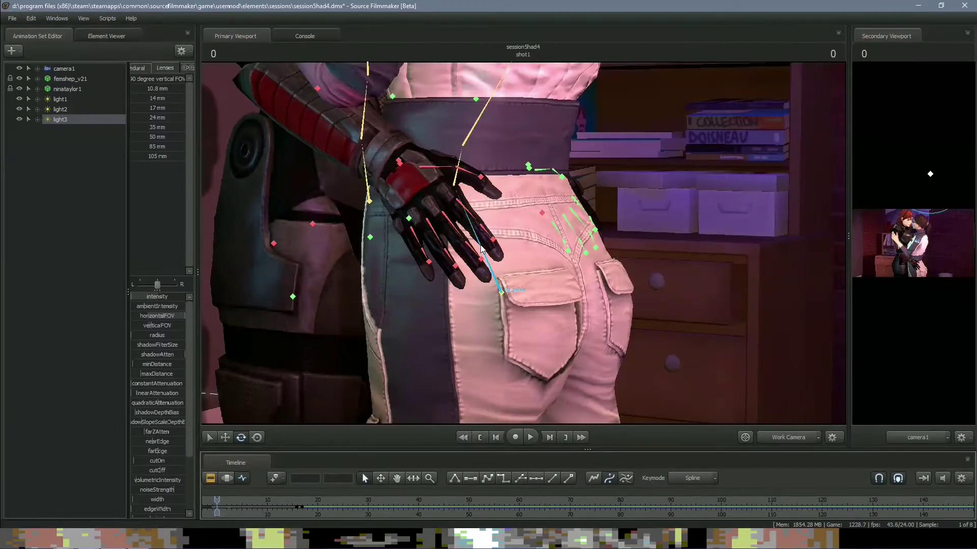
left_click(498, 289)
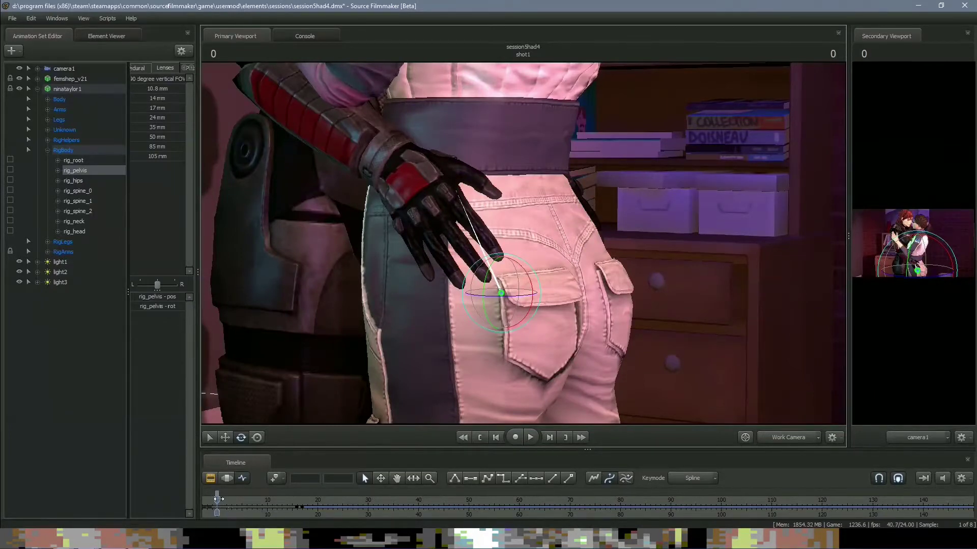
key("space")
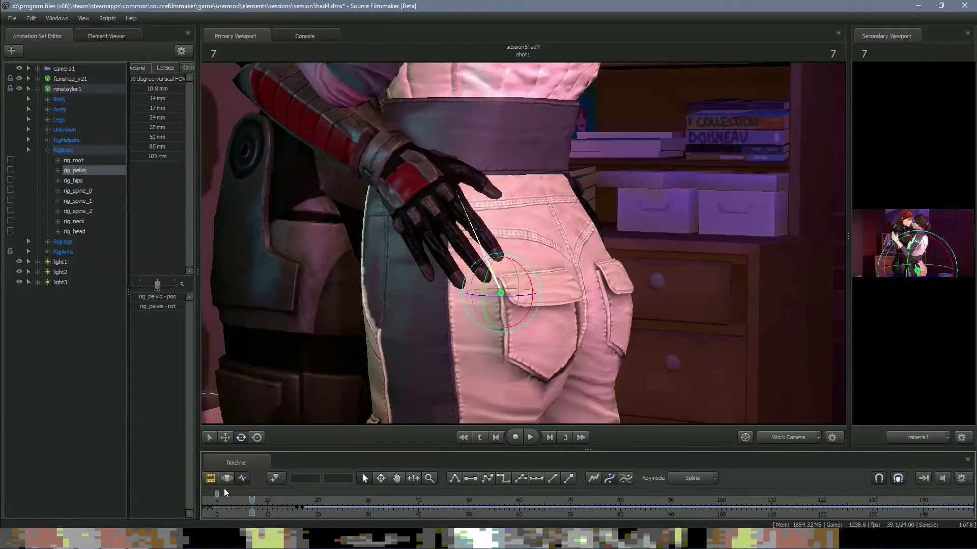
left_click_drag(251, 500, 302, 505)
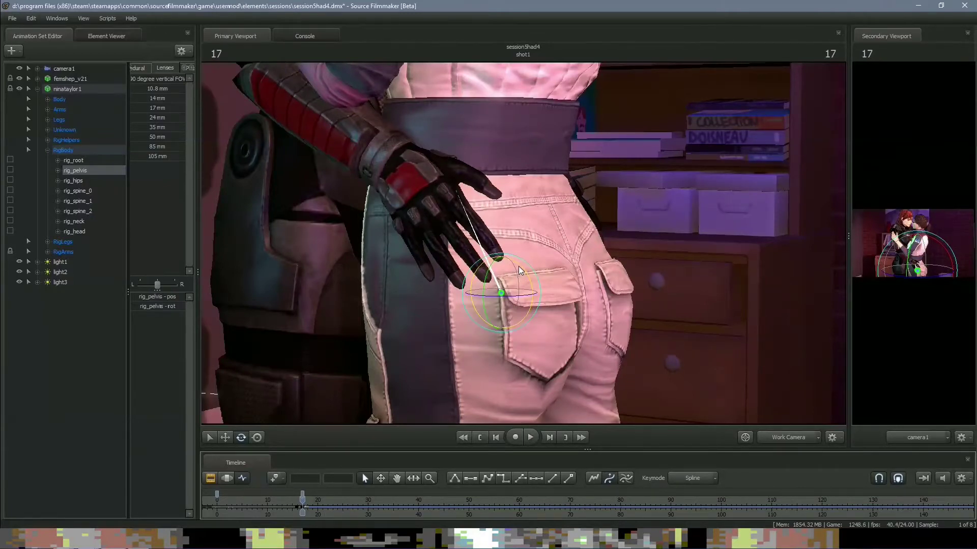
left_click_drag(518, 266, 491, 274)
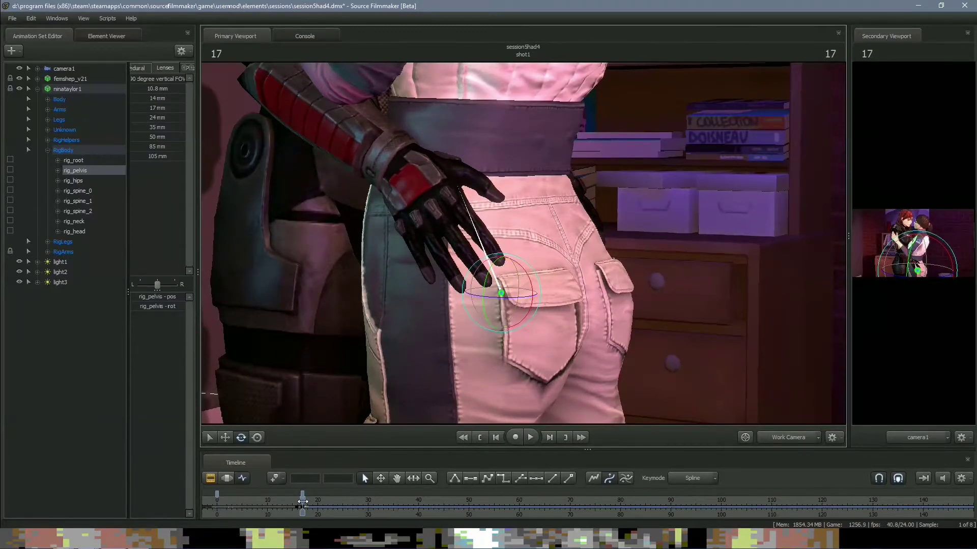
left_click_drag(302, 502, 398, 508)
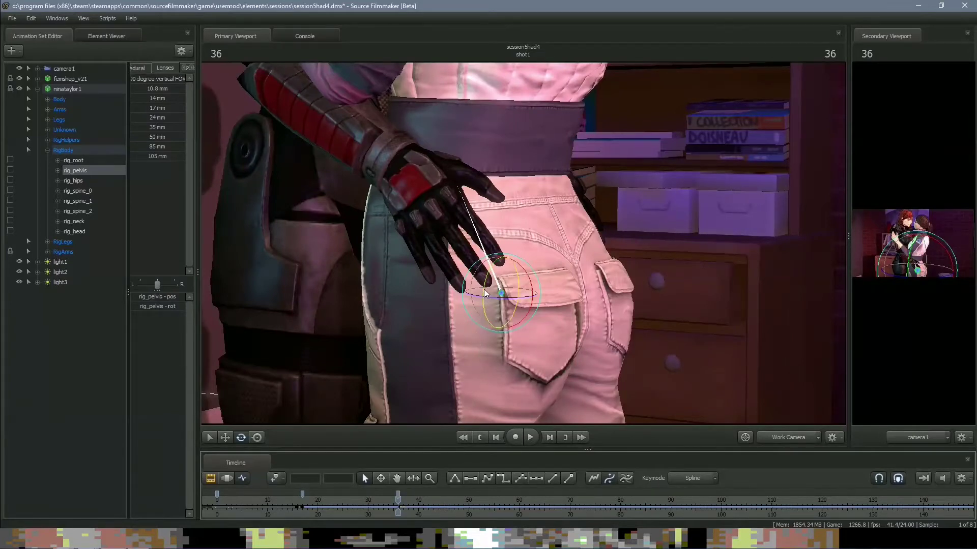
left_click_drag(484, 289, 511, 279)
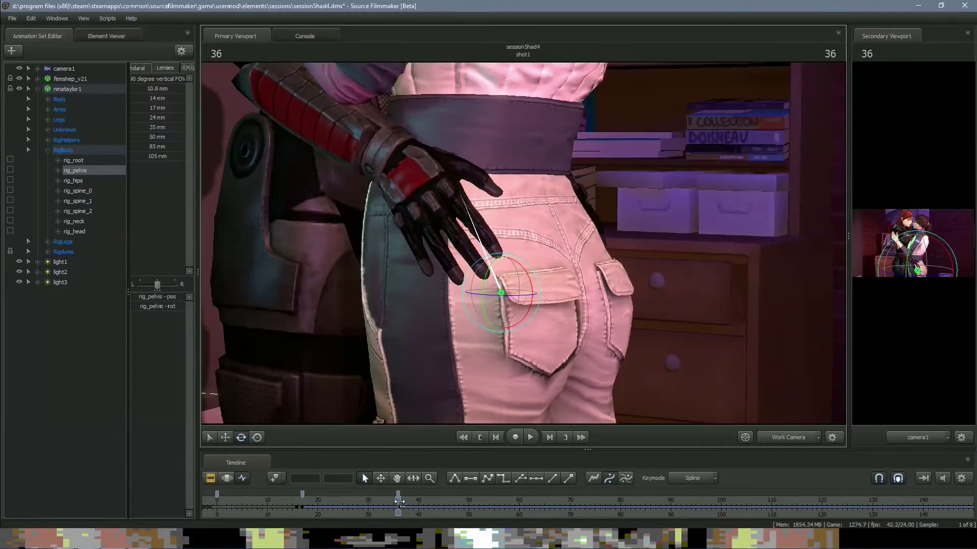
left_click_drag(399, 503, 519, 507)
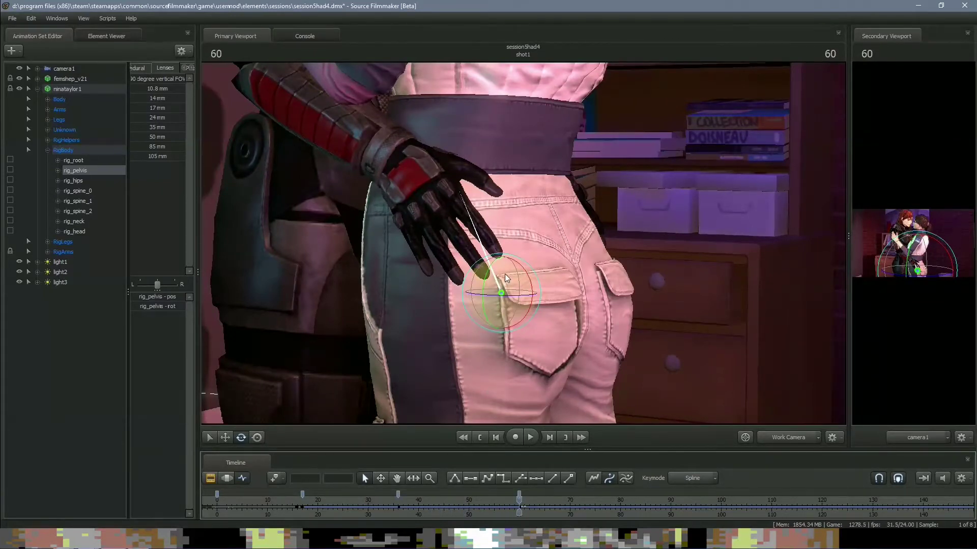
left_click_drag(506, 278, 500, 294)
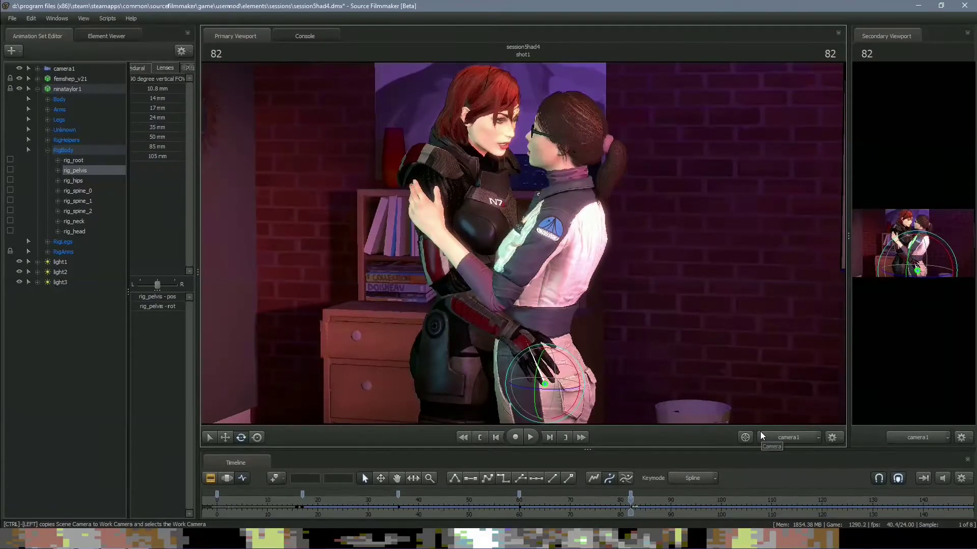
Play back ninataylor1's pelvis animation through camera1 and return to frame 0.
key("space")
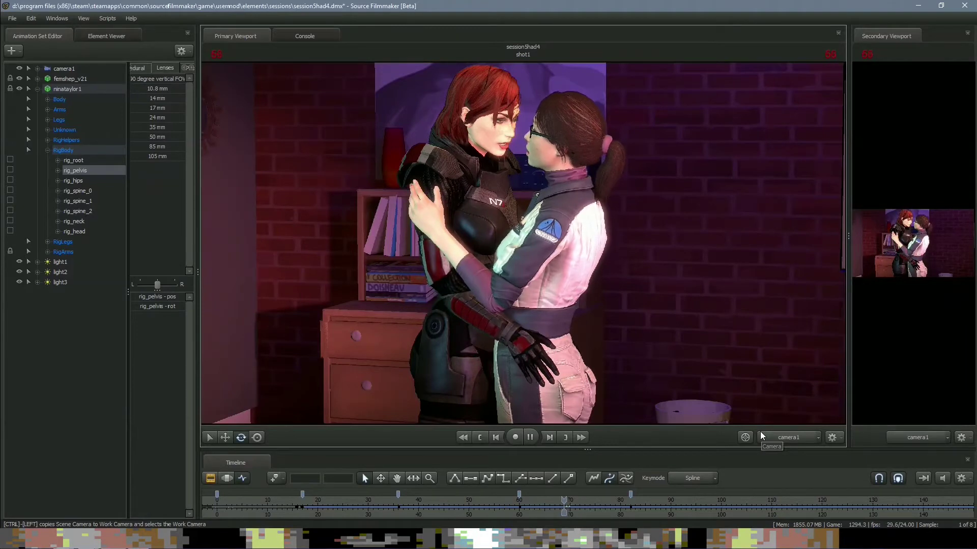
key("space")
key("space")
key("space")
key("space")
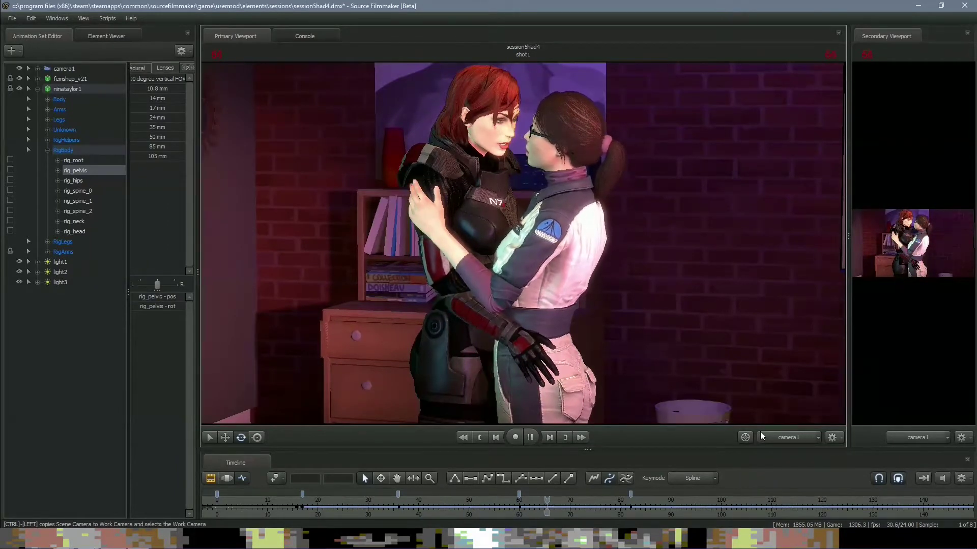
key("space")
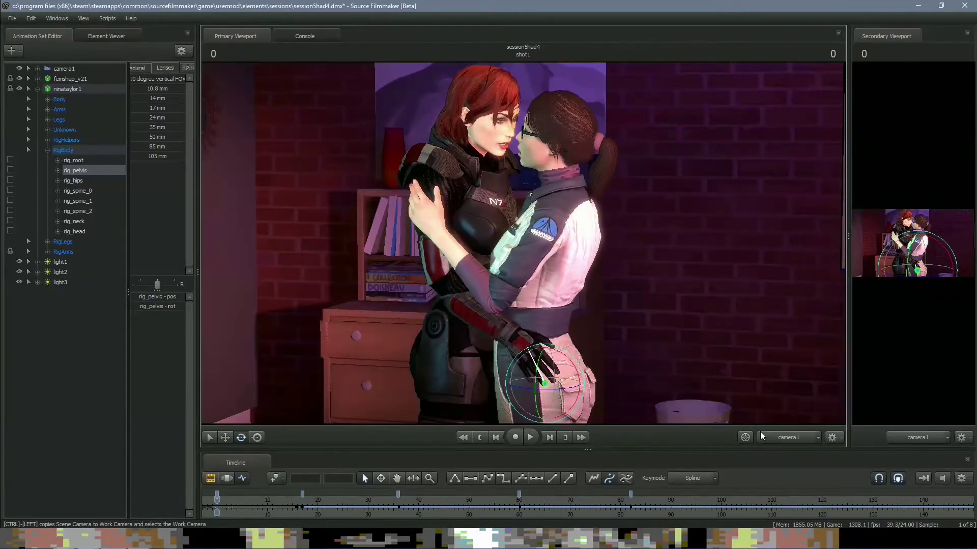
Keyframe femshep_v21's rig_pelvis at frame 0 and add slight rotation keyframes at frames 15 and 30.
key("ctrl")
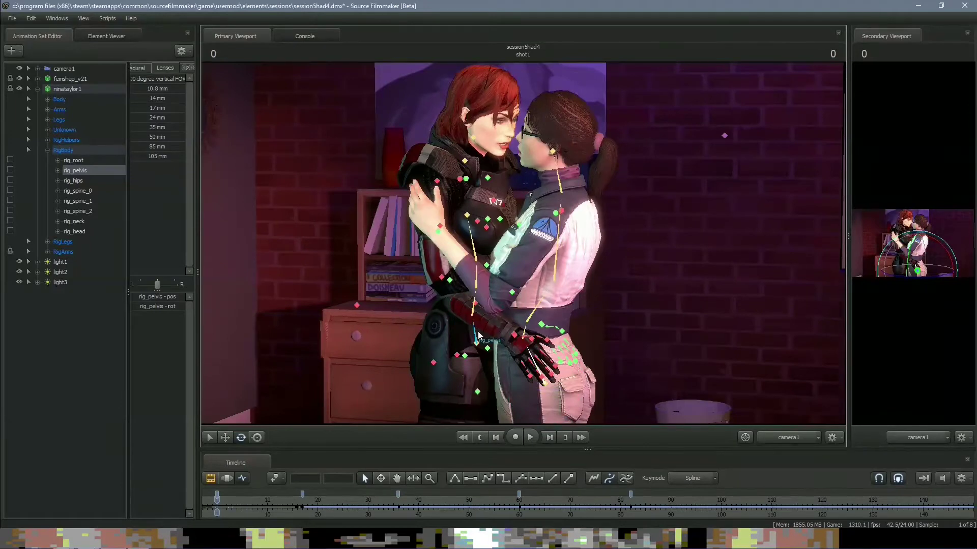
left_click(476, 338, "ctrl")
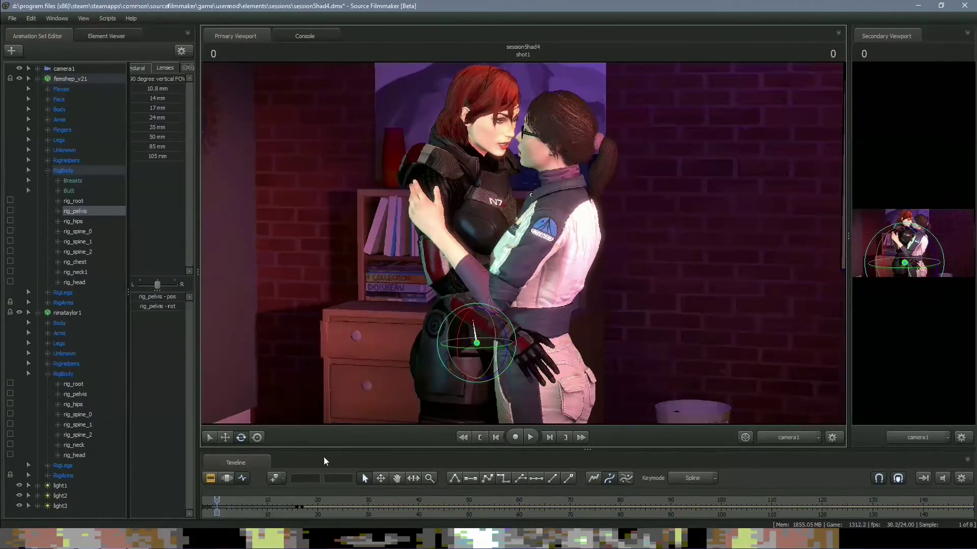
left_click_drag(218, 506, 293, 509)
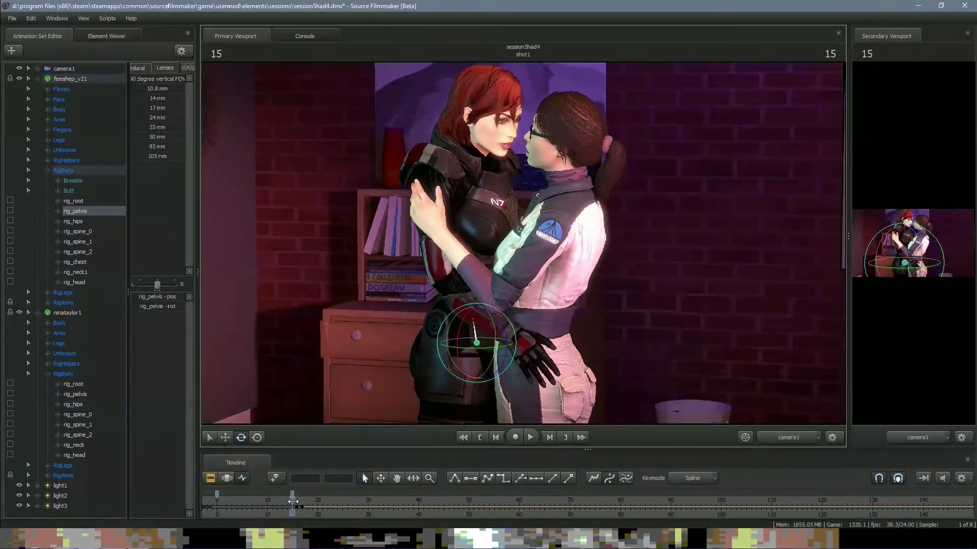
left_click_drag(365, 499, 367, 508)
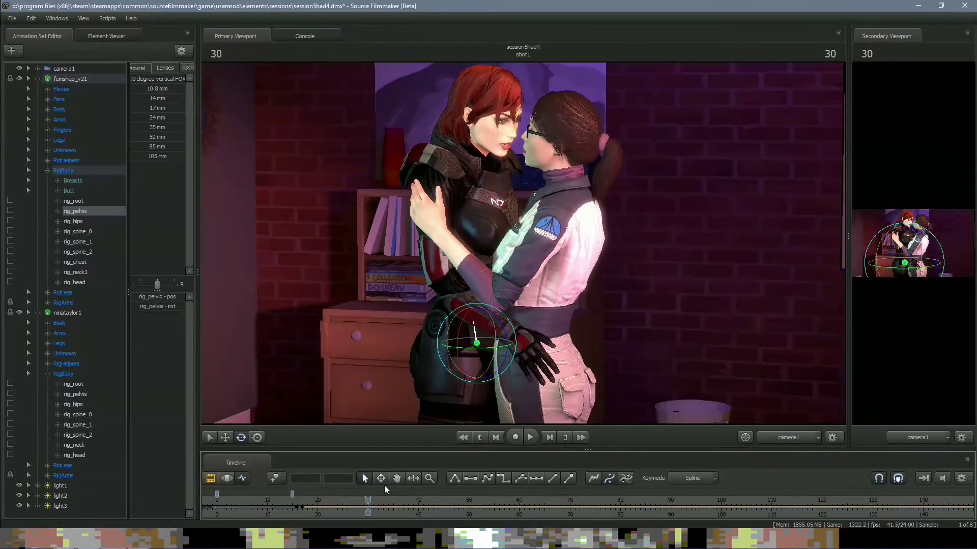
left_click_drag(487, 334, 487, 333)
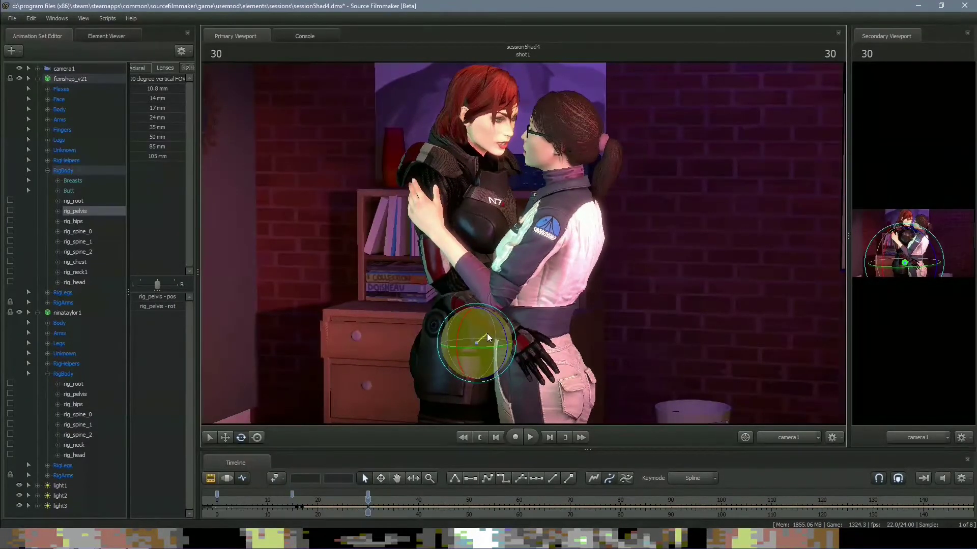
Continue femshep_v21's rig_pelvis sway with slight rotation keyframes at frames 45 and 60.
left_click_drag(369, 500, 445, 505)
key("m")
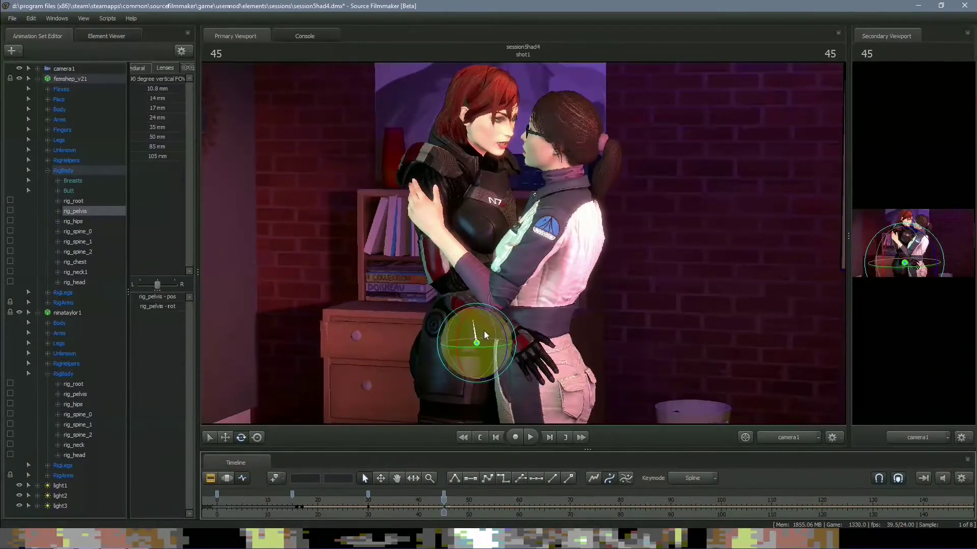
left_click_drag(483, 330, 488, 329)
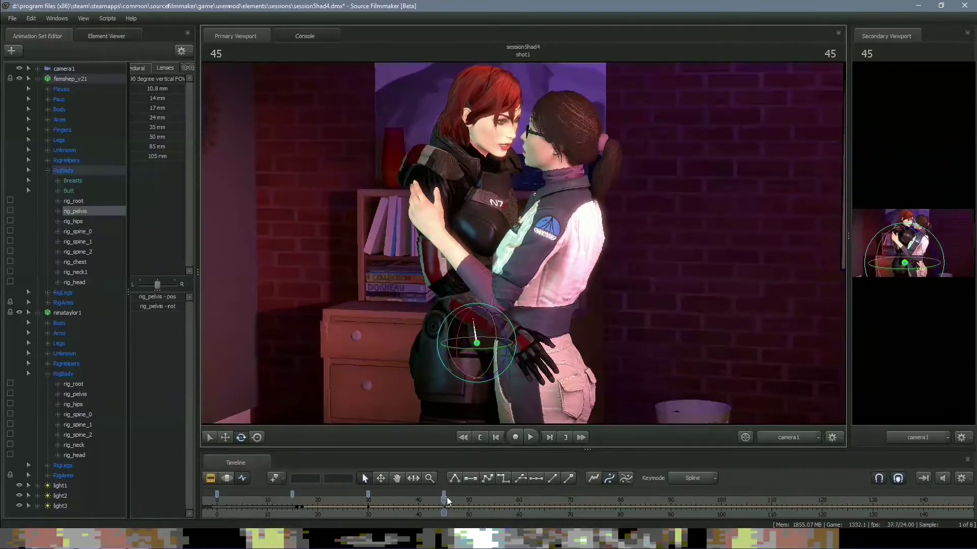
left_click_drag(445, 501, 520, 505)
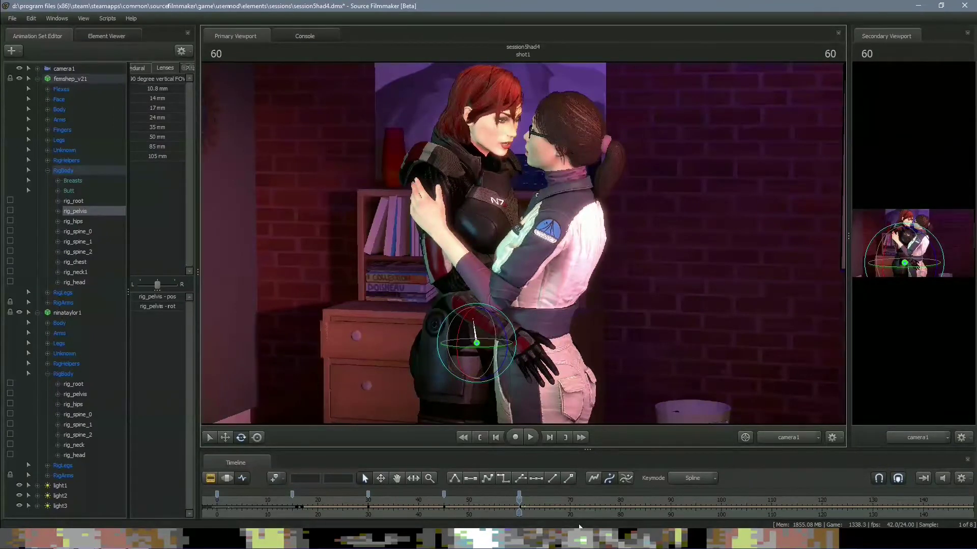
Play the shot from frame 0 to review both characters' pelvis movement.
key("Home")
key("space")
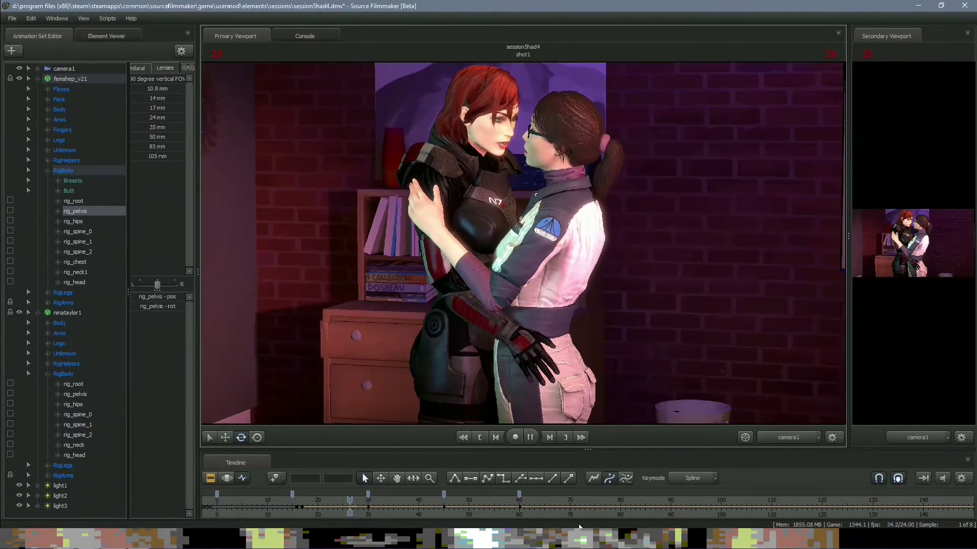
key("space")
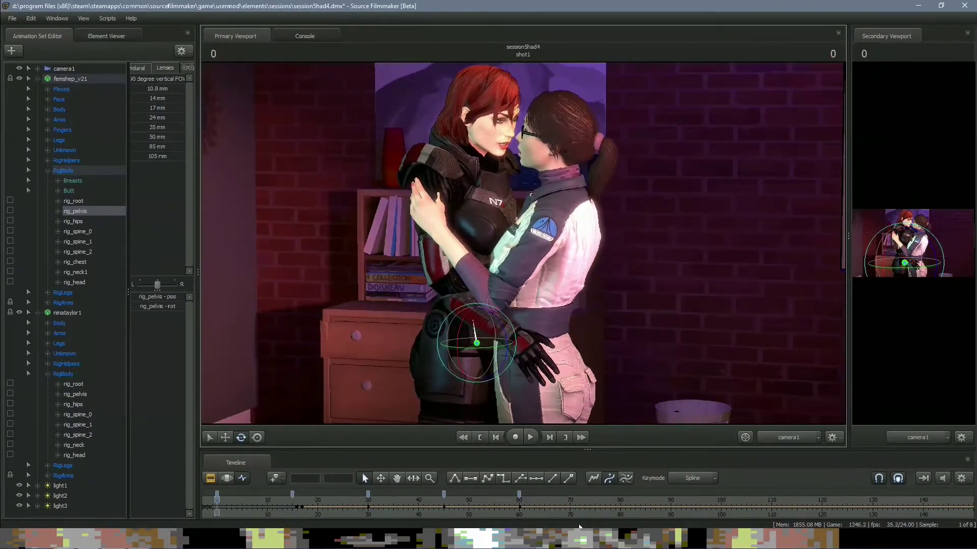
Move camera1 slightly closer to the two embracing characters and play the shot to check the framing.
left_click(66, 68)
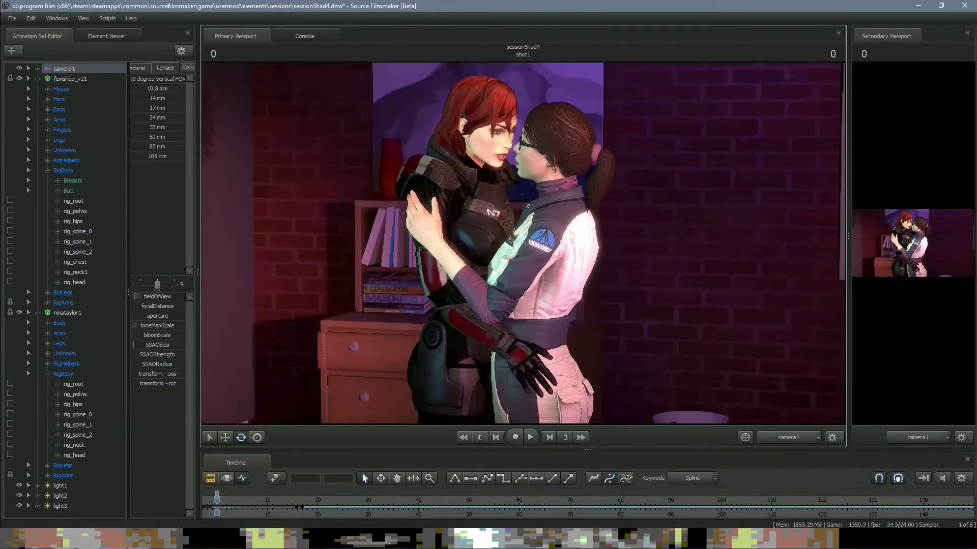
key("w")
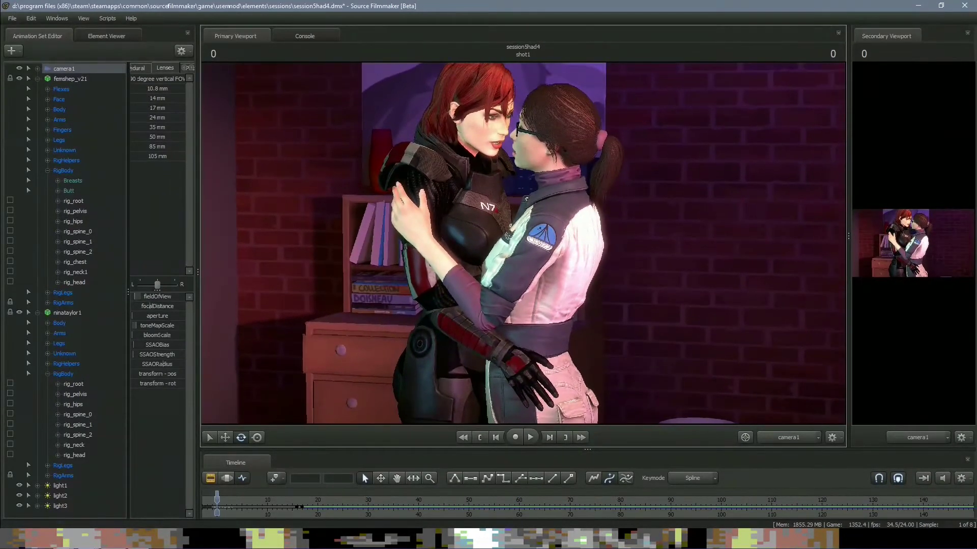
key("s")
key("space")
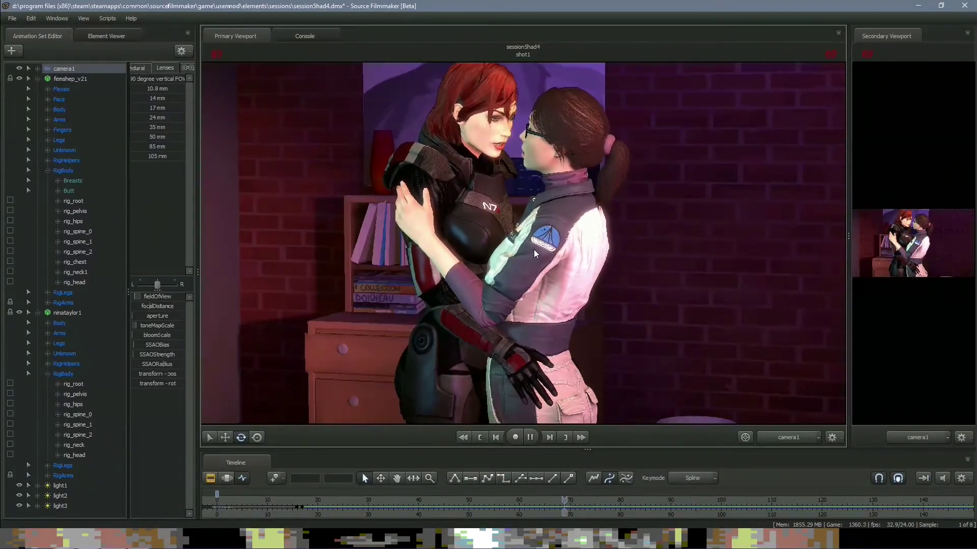
key("space")
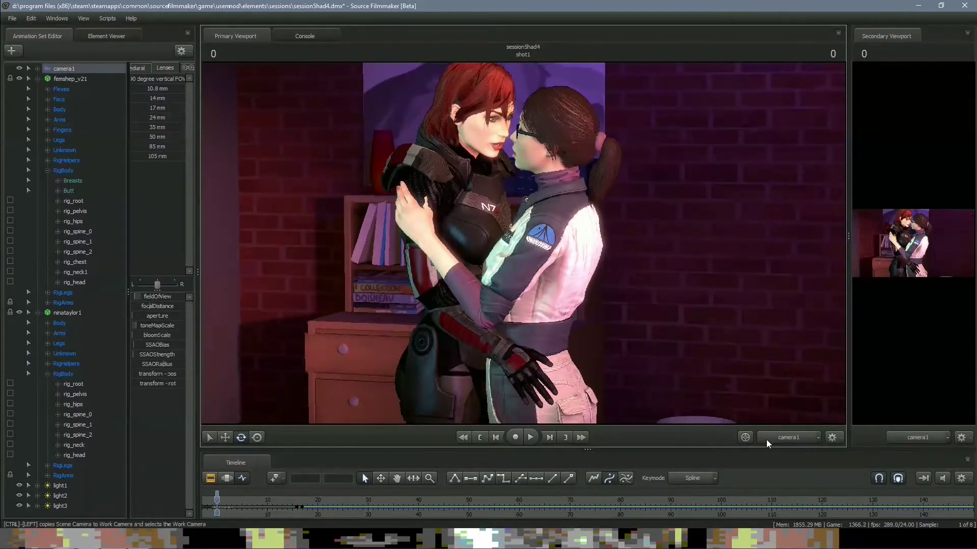
Switch the primary viewport to the Work Camera and frame both characters' torsos and hands.
left_click(781, 436)
left_click(775, 432)
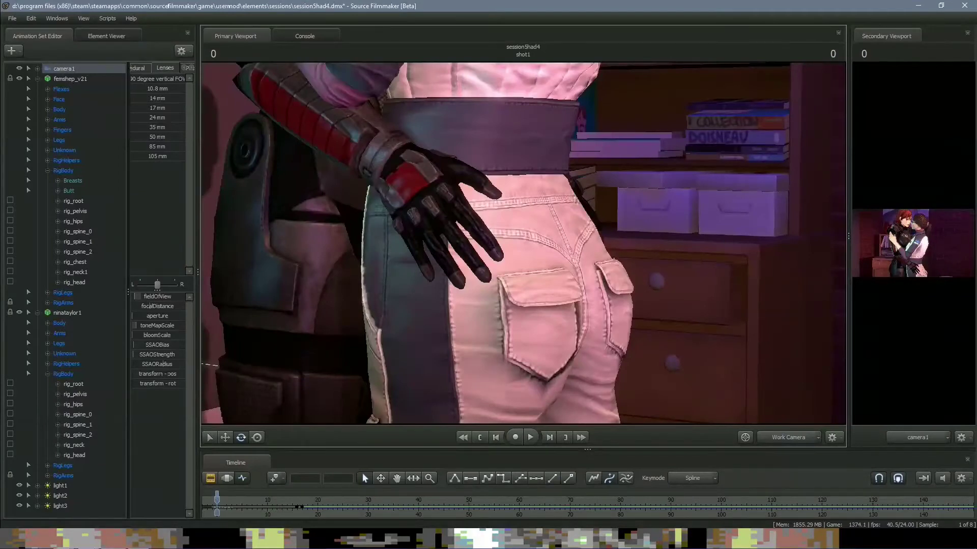
mouse_move(523, 243)
left_mouse_down()
mouse_move(506, 231)
mouse_move(522, 245)
left_mouse_up()
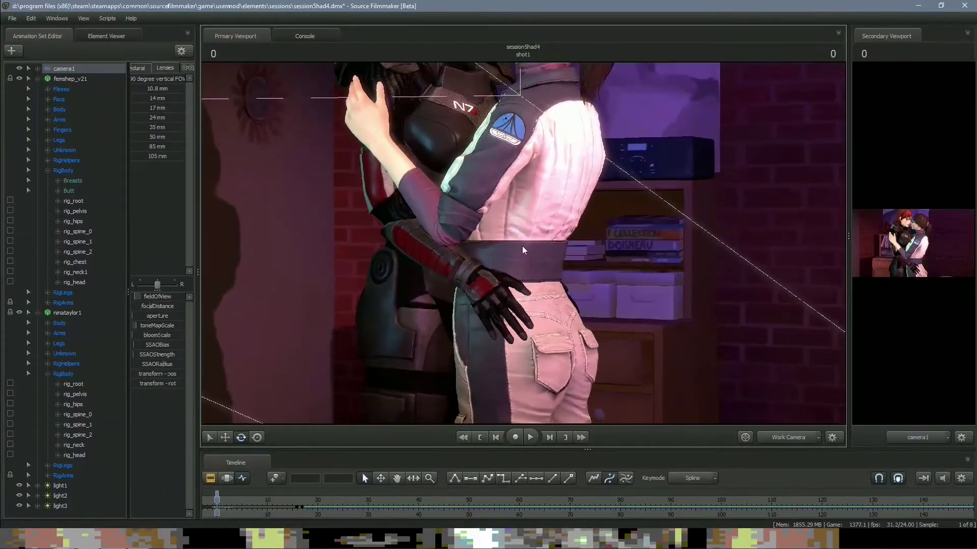
Try repositioning femshep_v21's rig_hand_R across the whole shot with the Motion Editor.
left_click(481, 282)
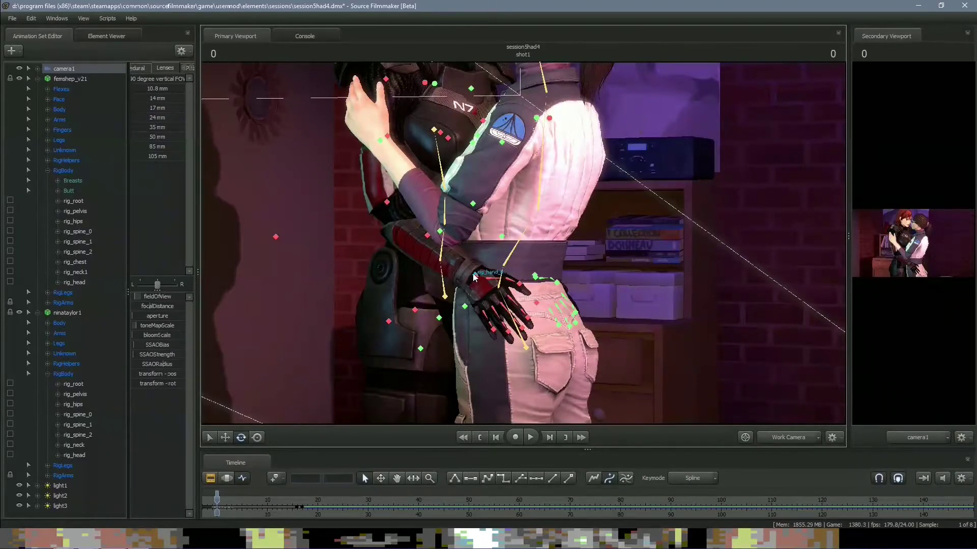
left_click(475, 276)
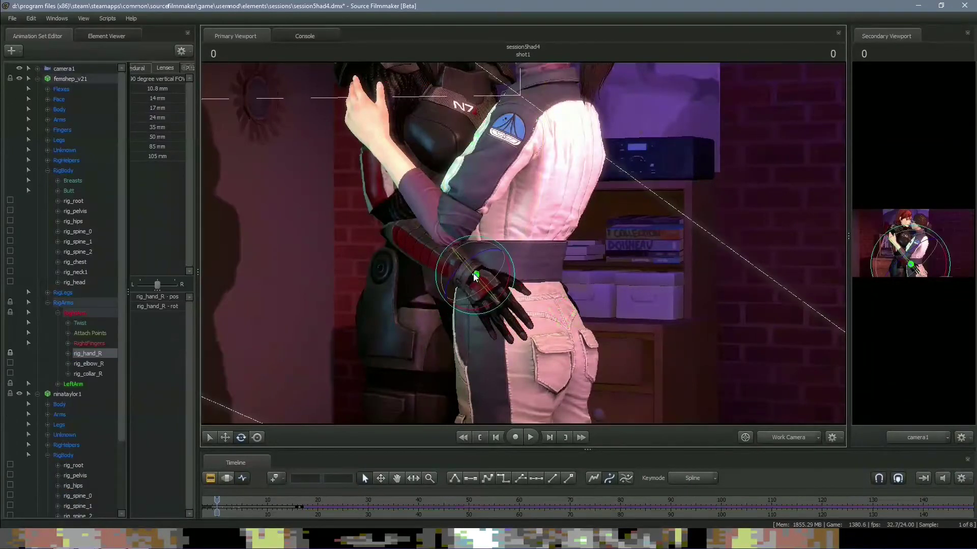
left_click(225, 437)
left_click(225, 478)
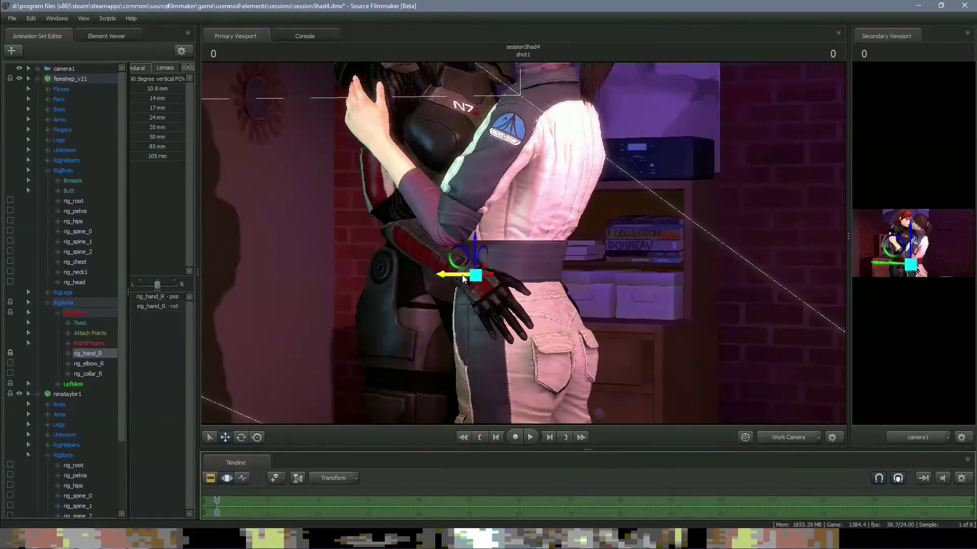
left_click_drag(508, 284, 524, 305)
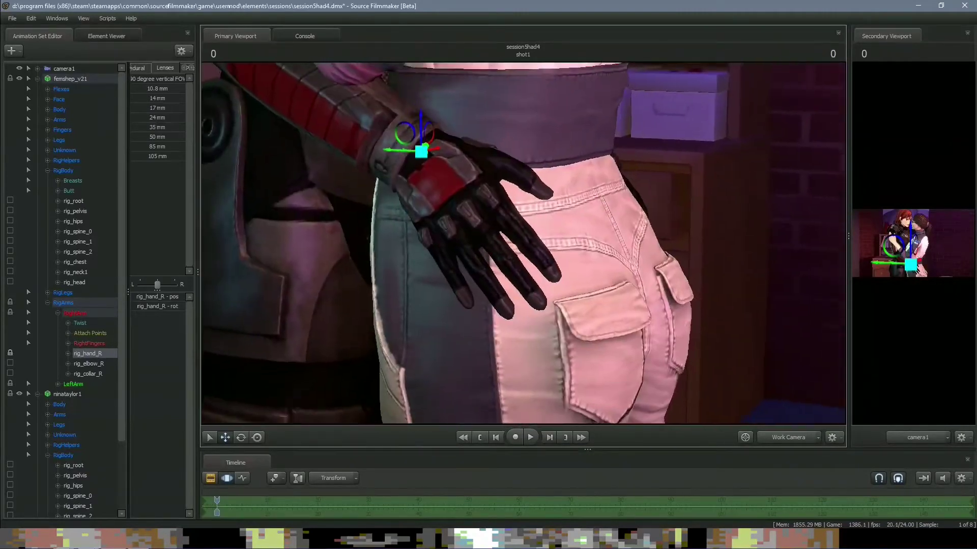
left_click_drag(484, 214, 485, 214)
left_click_drag(487, 182, 546, 172)
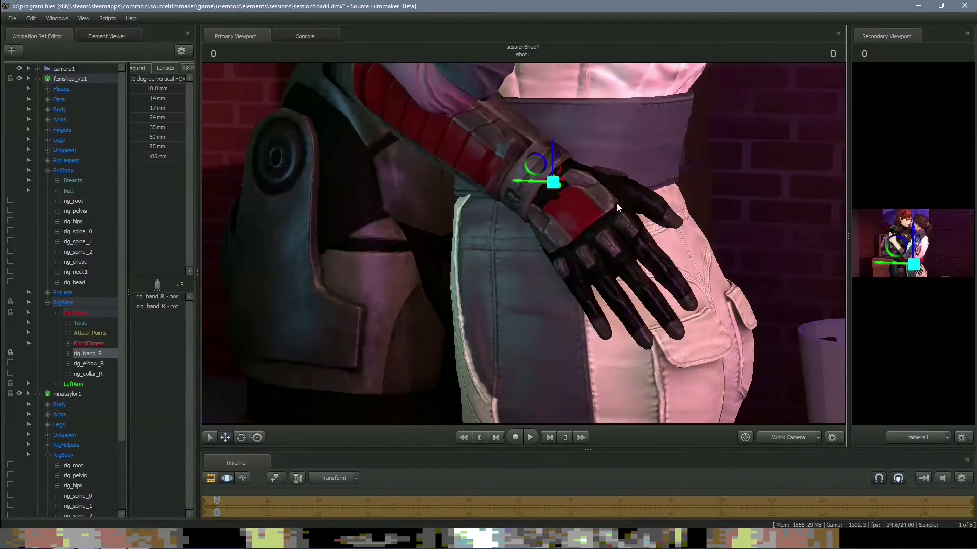
key("ctrl+z")
Keyframe femshep_v21's rig_spine_0 at about frame 17 in the Graph Editor and rotate it slightly in a keyframe at frame 30.
left_click_drag(710, 170, 729, 81)
key("s")
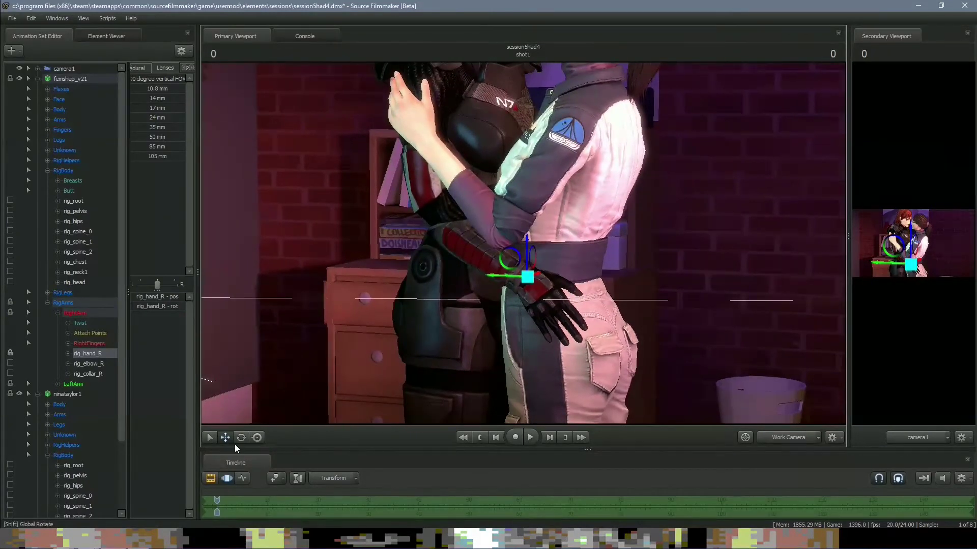
key("ctrl")
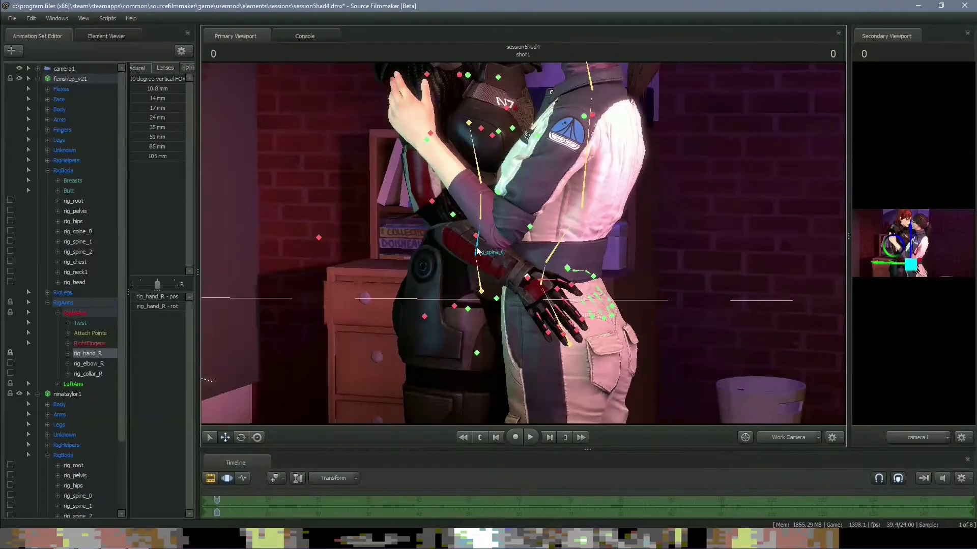
left_click(477, 251, "ctrl")
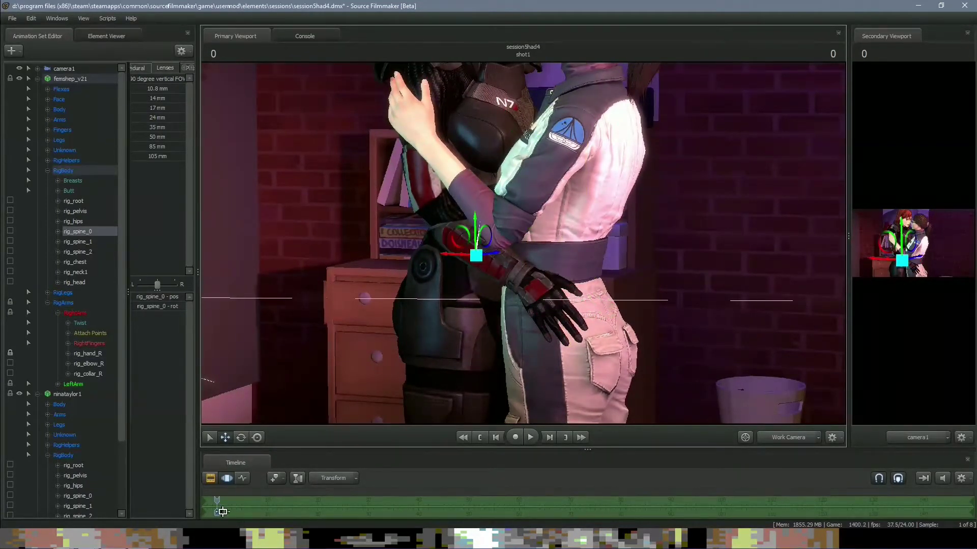
left_click_drag(217, 502, 308, 500)
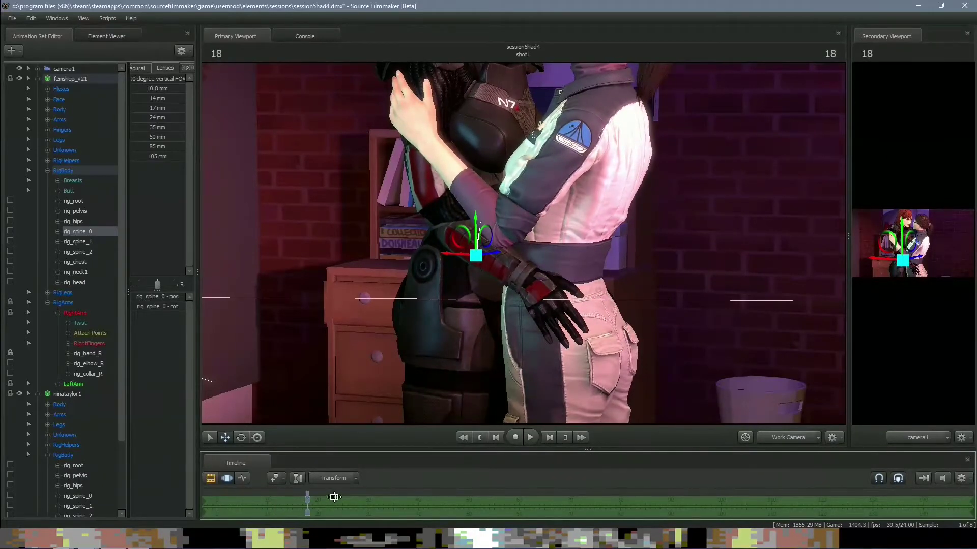
left_click(239, 479)
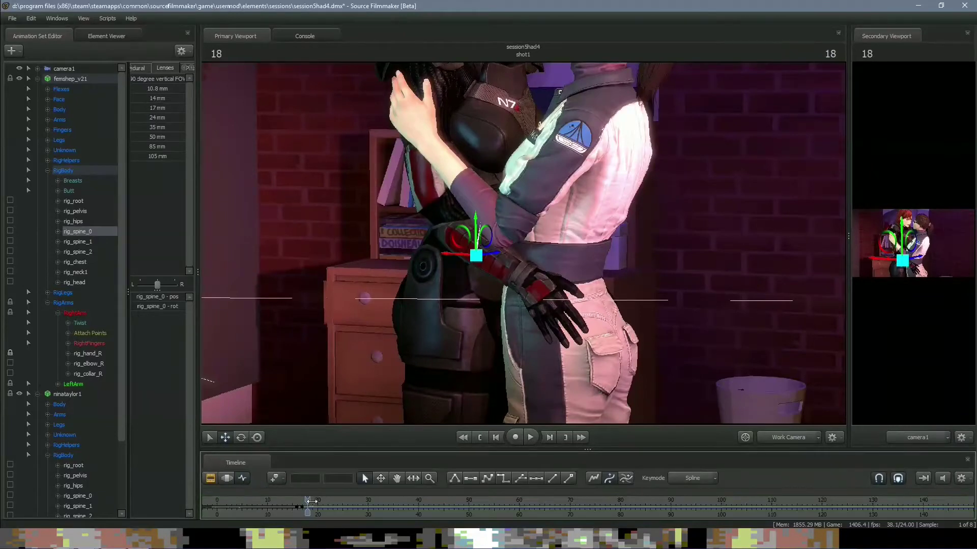
left_click_drag(306, 499, 369, 513)
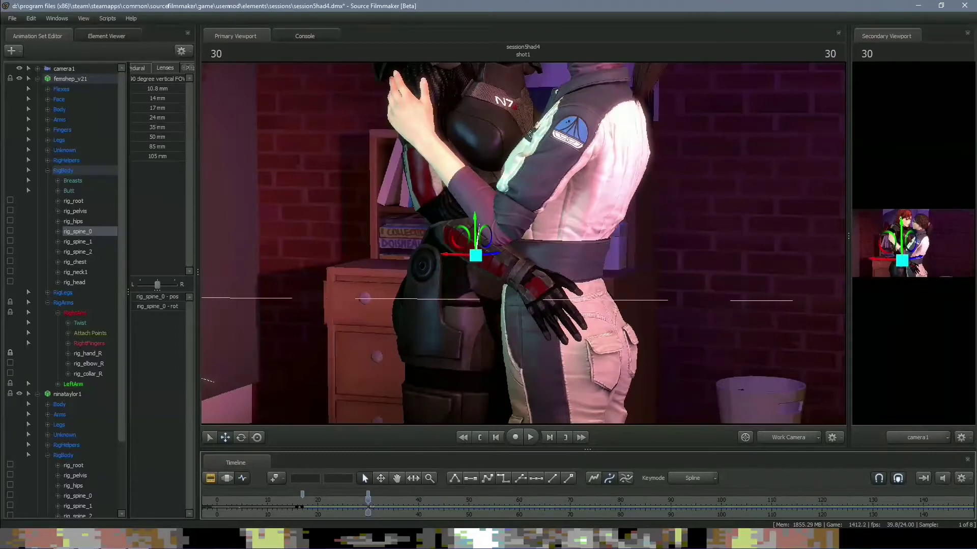
left_click(241, 437)
left_click_drag(473, 250, 476, 250)
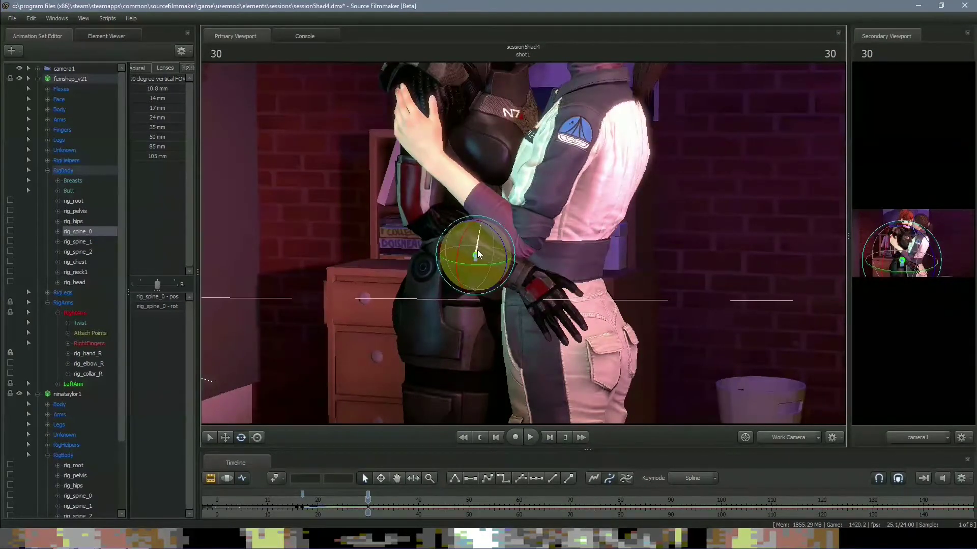
Play the shot to review femshep_v21's spine rotation.
key("space")
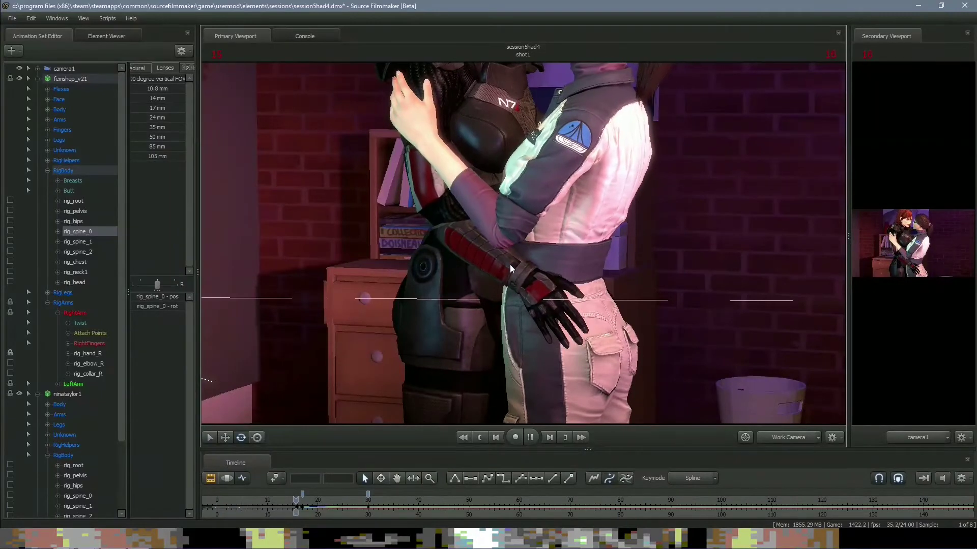
key("space")
key("space")
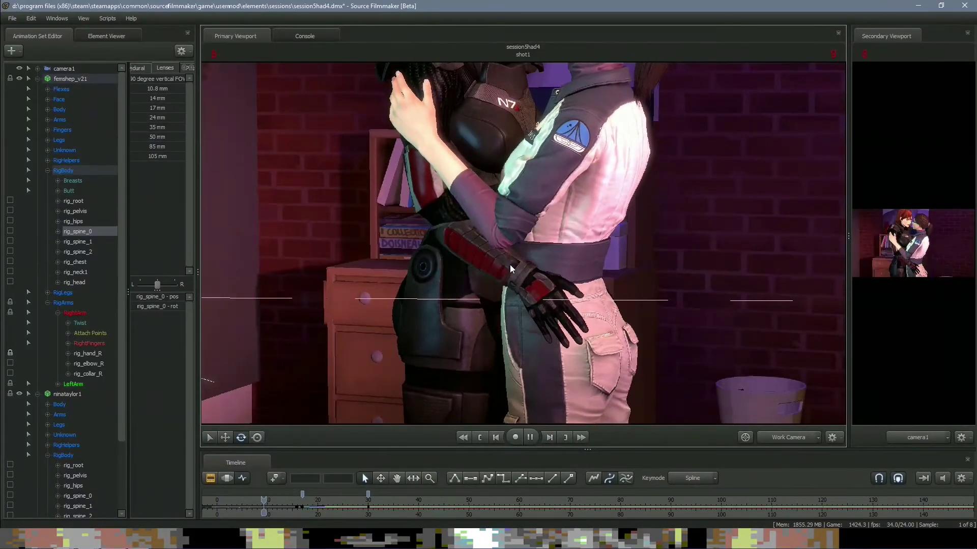
key("space")
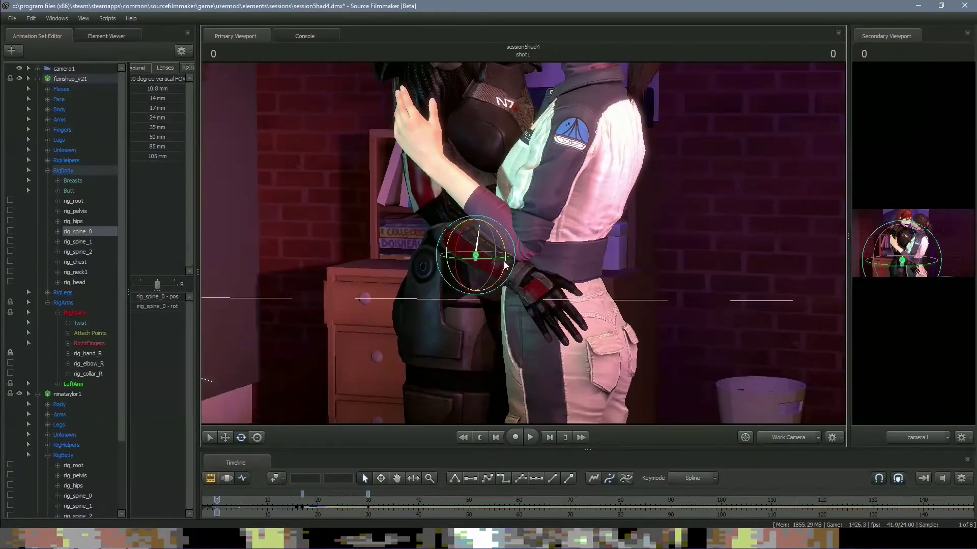
Retime rig_spine_0's second keyframe to frame 35 and its first to frame 11, playing the shot to check each change.
left_click_drag(368, 495, 392, 496)
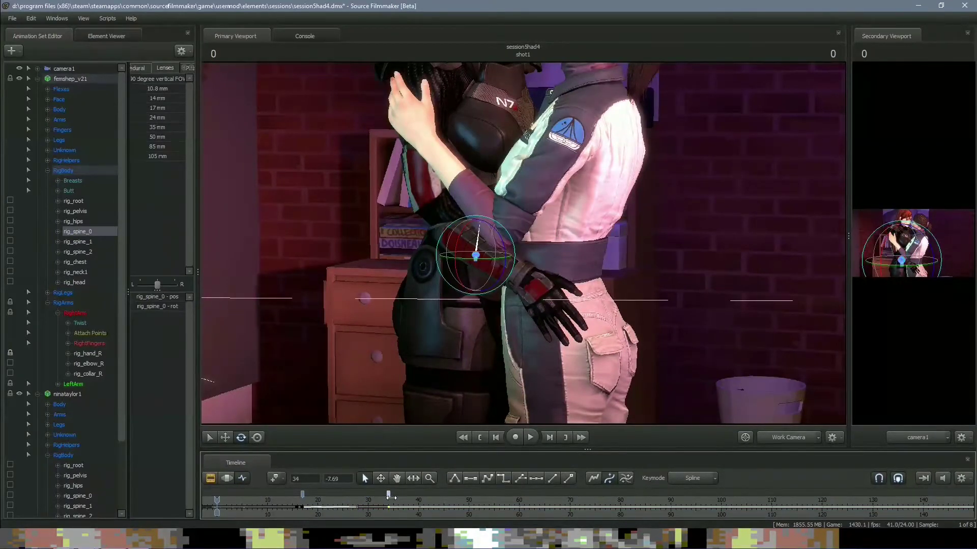
key("space")
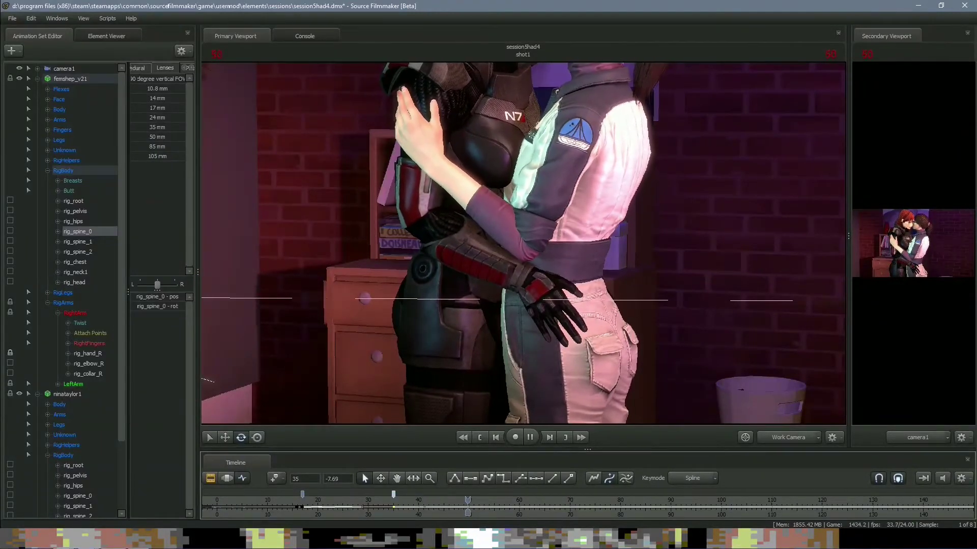
key("space")
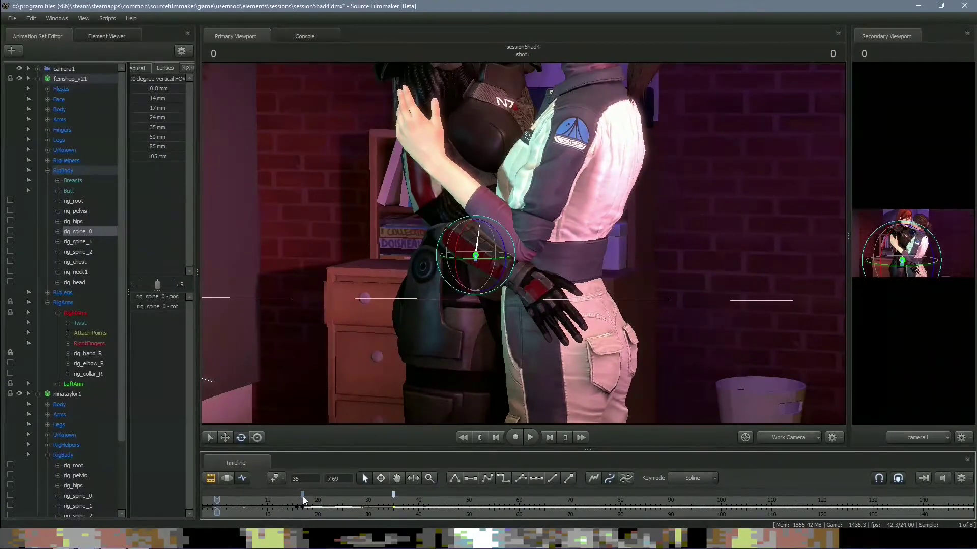
left_click_drag(303, 497, 291, 495)
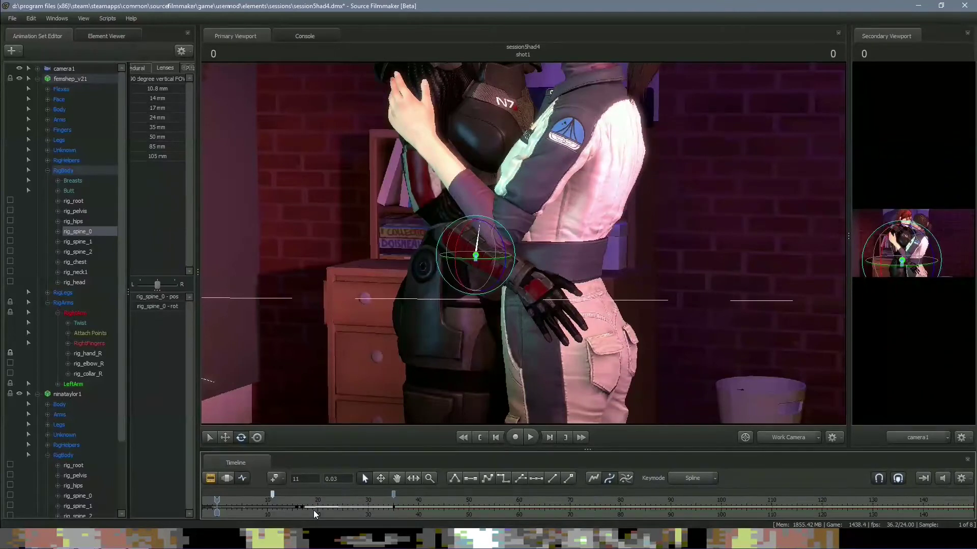
key("space")
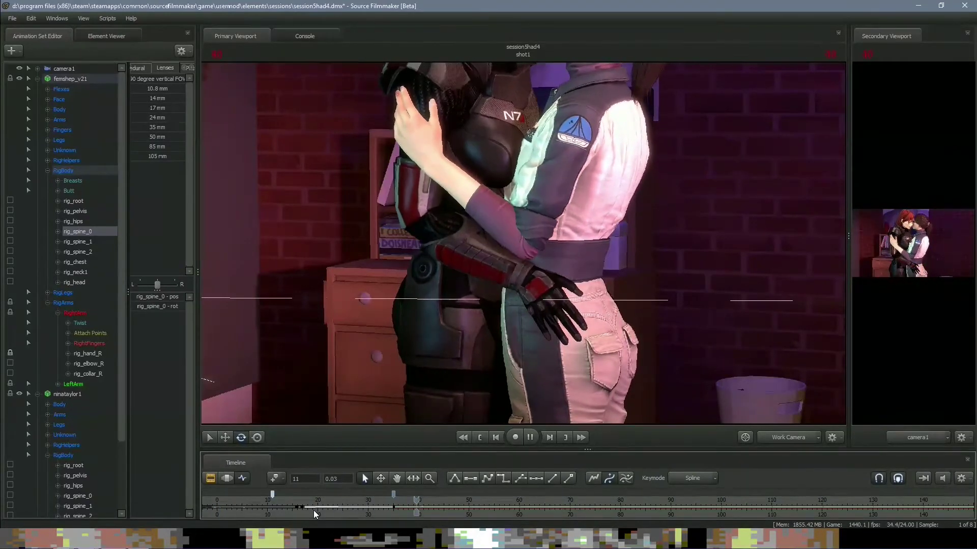
key("space")
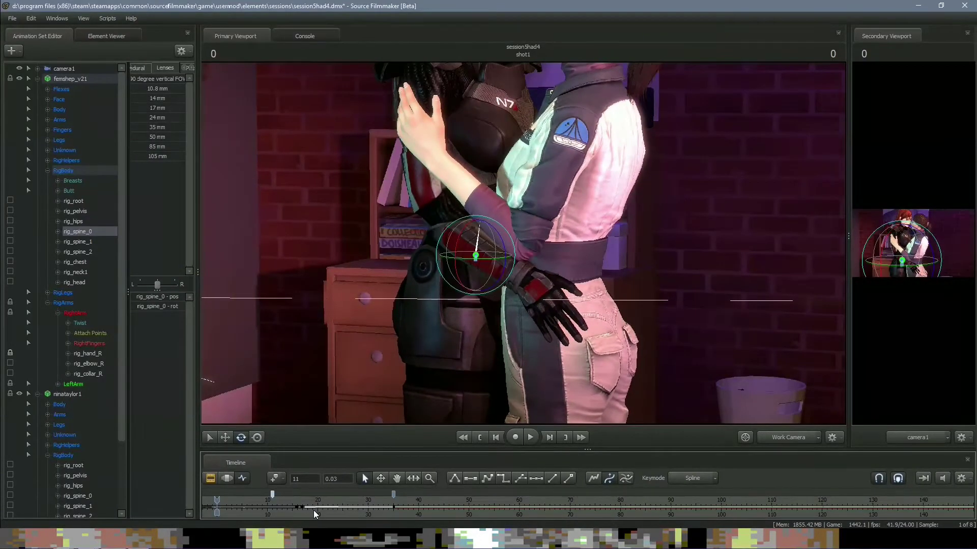
Keyframe femshep_v21's rig_hand_R at about frame 33, and lower and slightly rotate the hand in a keyframe at frame 46.
key("ctrl")
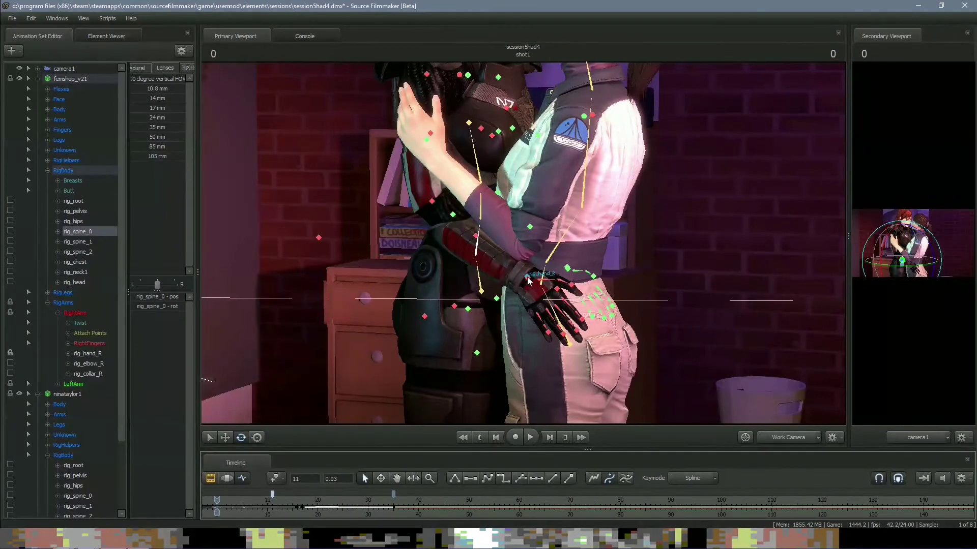
left_click(528, 279)
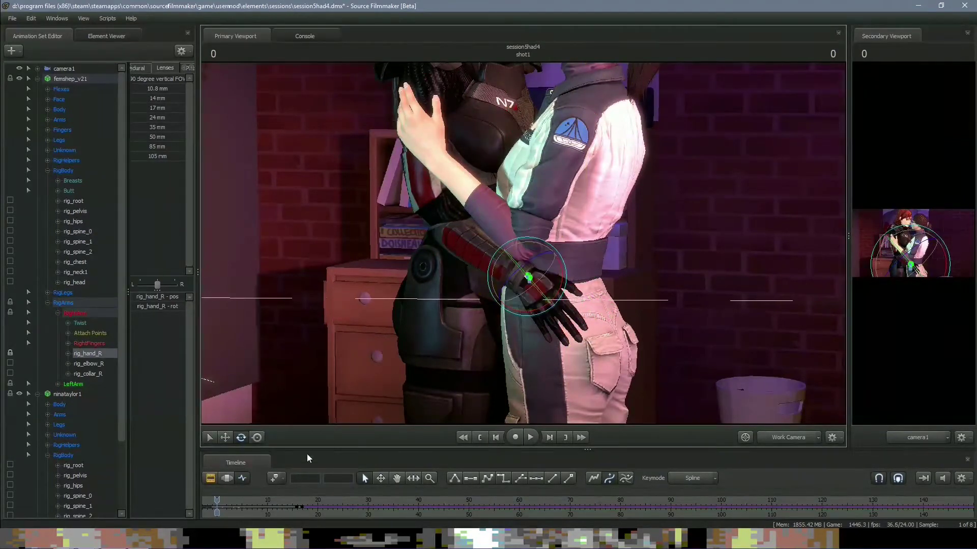
left_click_drag(215, 500, 451, 505)
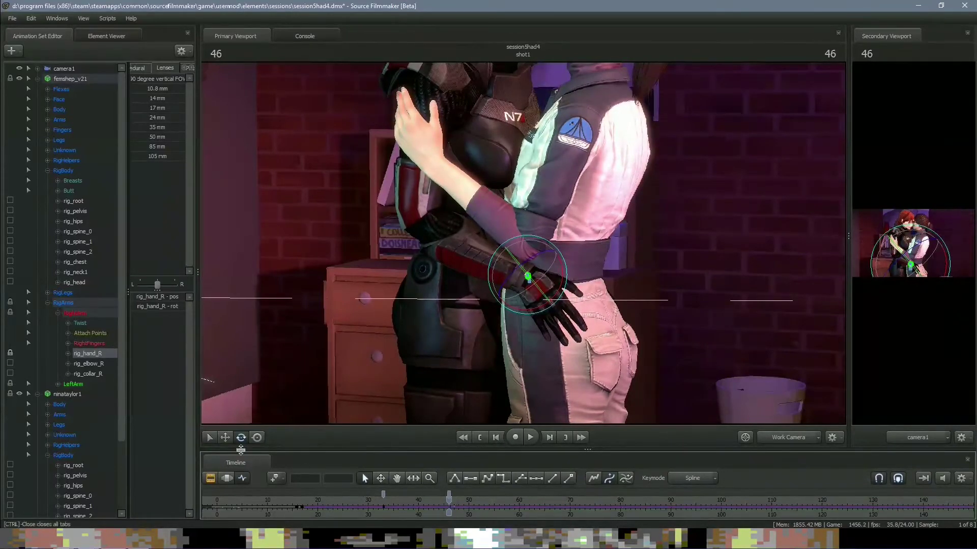
left_click(225, 438)
left_click_drag(533, 243, 523, 291)
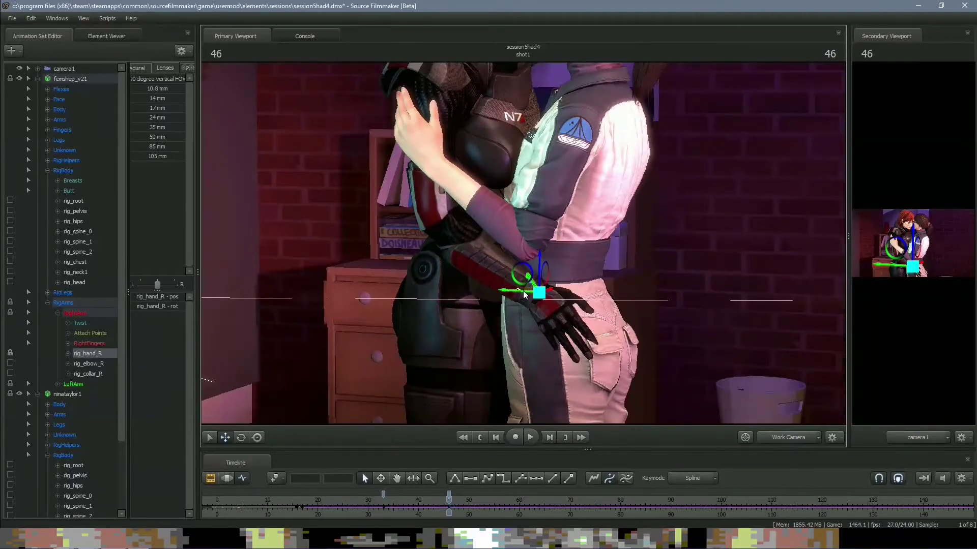
left_click(241, 438)
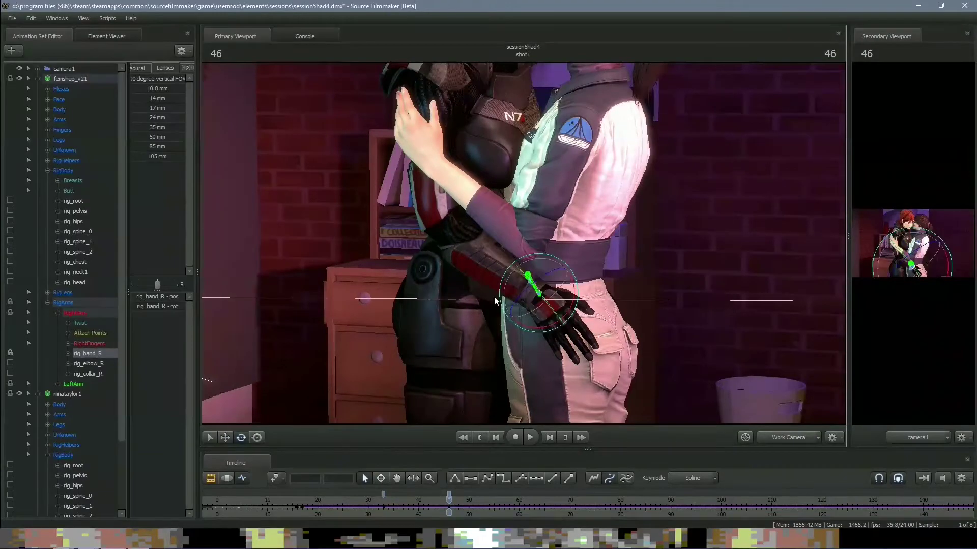
left_click_drag(511, 298, 551, 315)
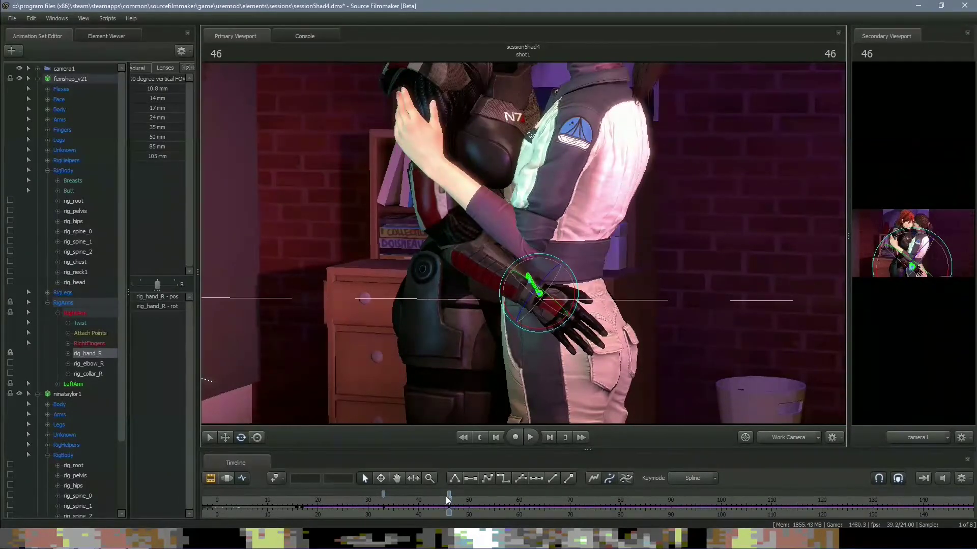
Retime rig_hand_R's second keyframe to frame 45 and add a keyframe at frame 60 with the hand shifted lower, inward and slightly rotated.
left_click_drag(447, 500, 519, 507)
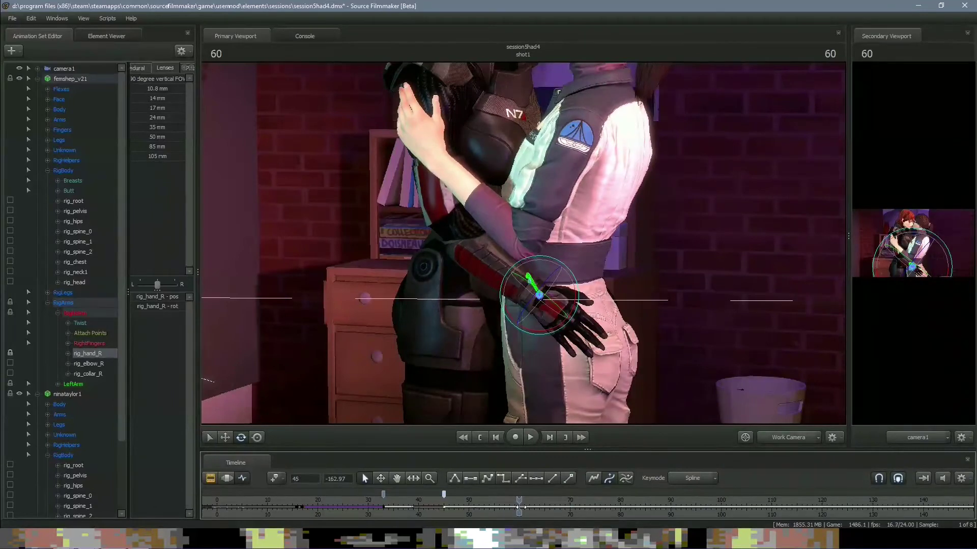
key("m")
key("w")
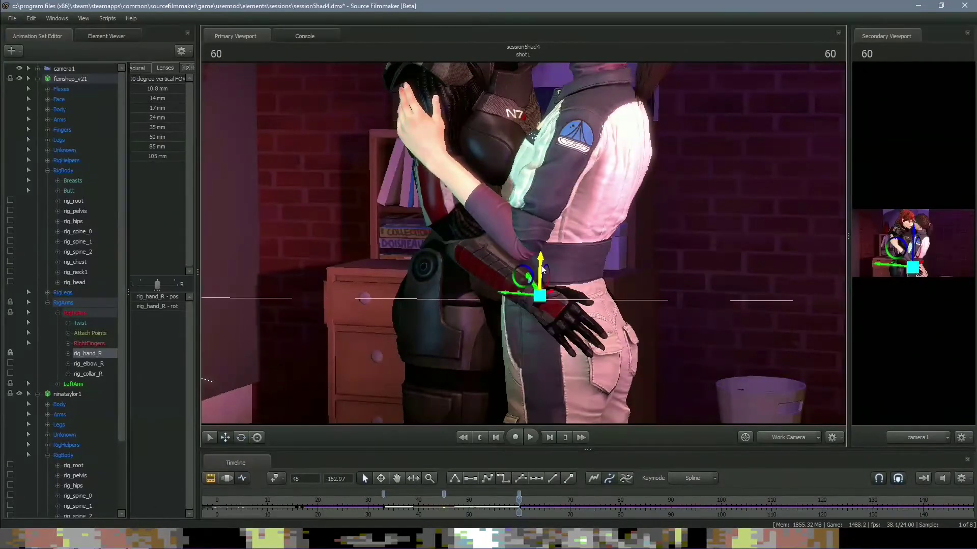
left_click_drag(543, 277, 508, 308)
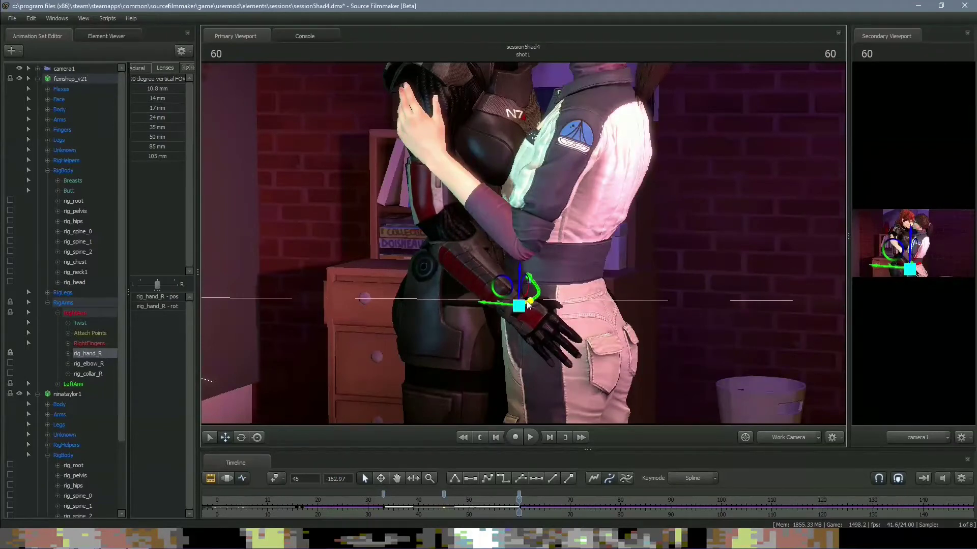
left_click(242, 438)
left_click_drag(542, 302, 548, 311)
Play the shot and scrub to frame 54 to review the right hand's sliding movement.
key("space")
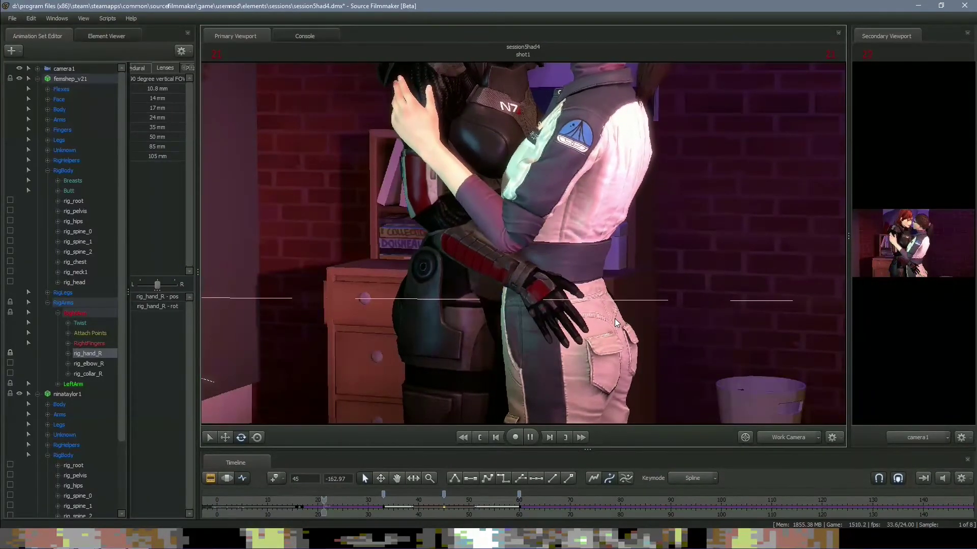
key("space")
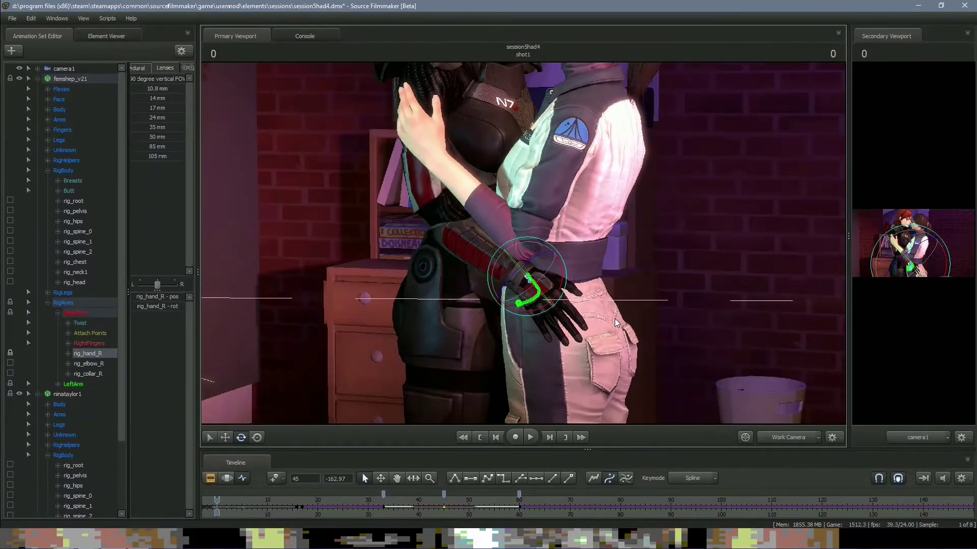
left_click_drag(214, 502, 481, 514)
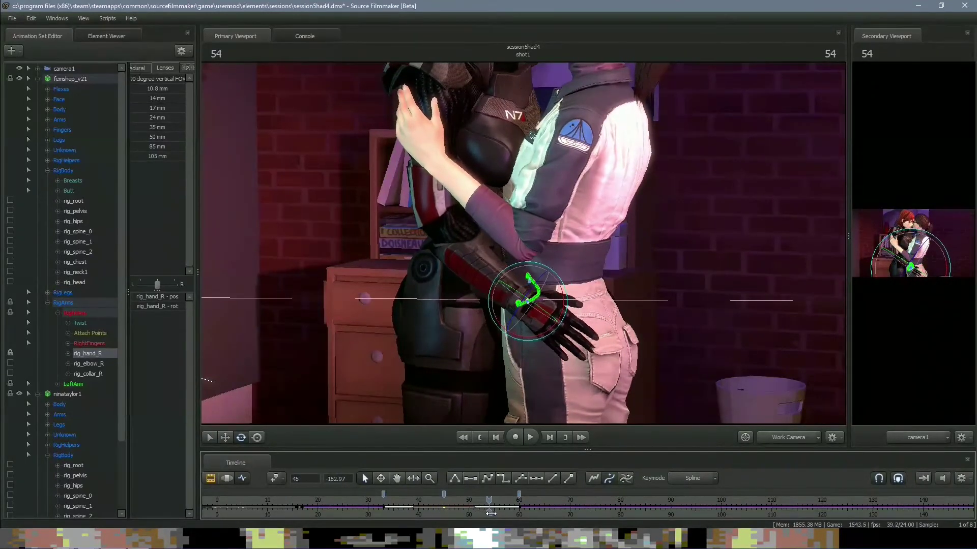
Scrub between frames 55 and 60 to review the right hand, and play the shot from the start through camera1.
key("w")
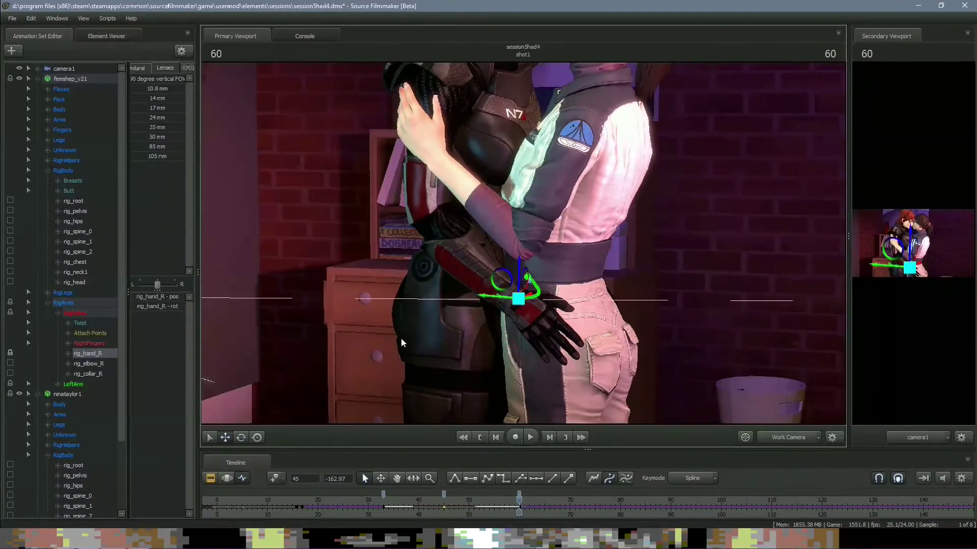
left_click_drag(519, 501, 494, 506)
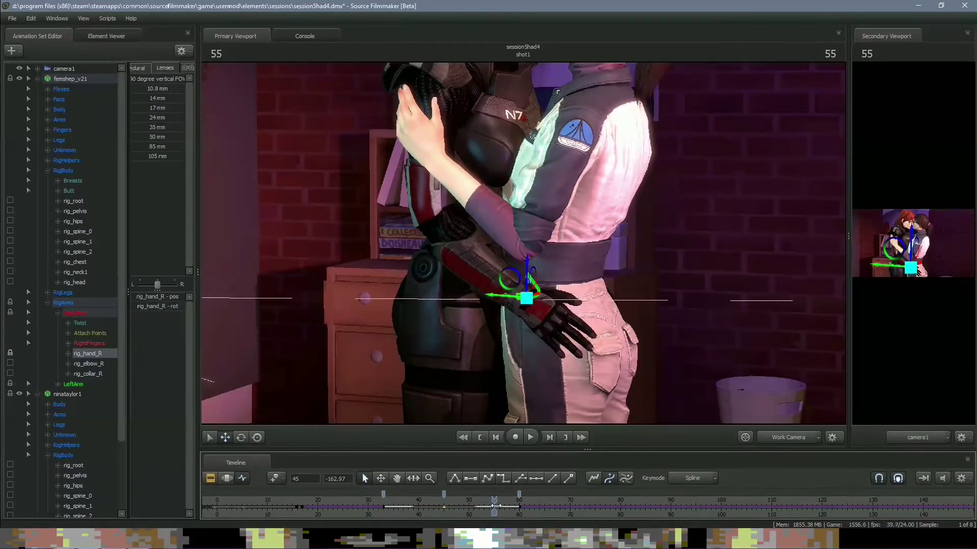
left_click_drag(495, 506, 518, 507)
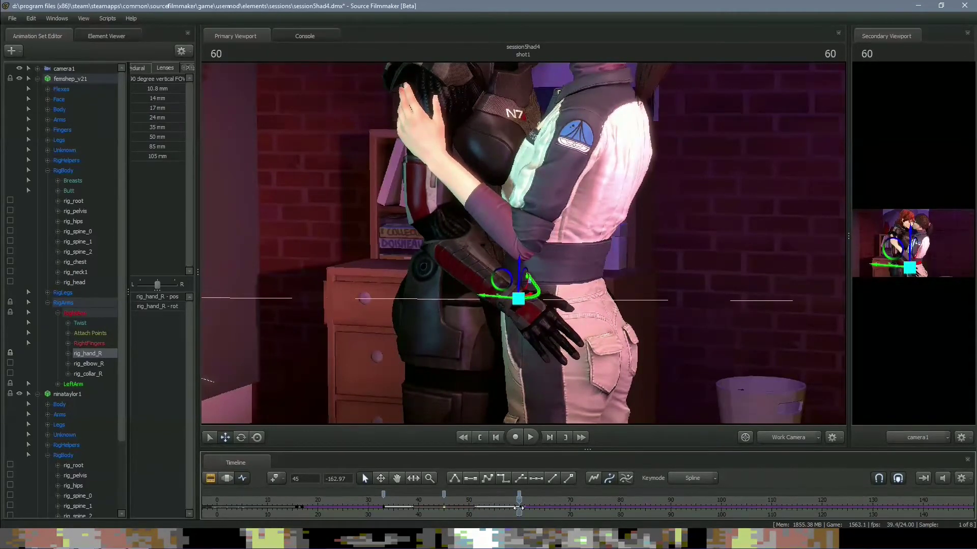
left_click(782, 441)
key("Home")
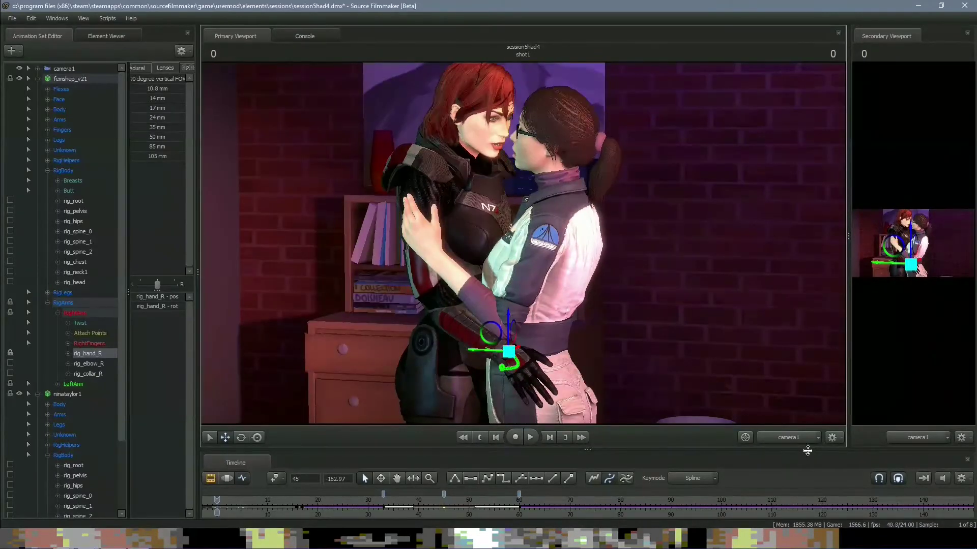
key("space")
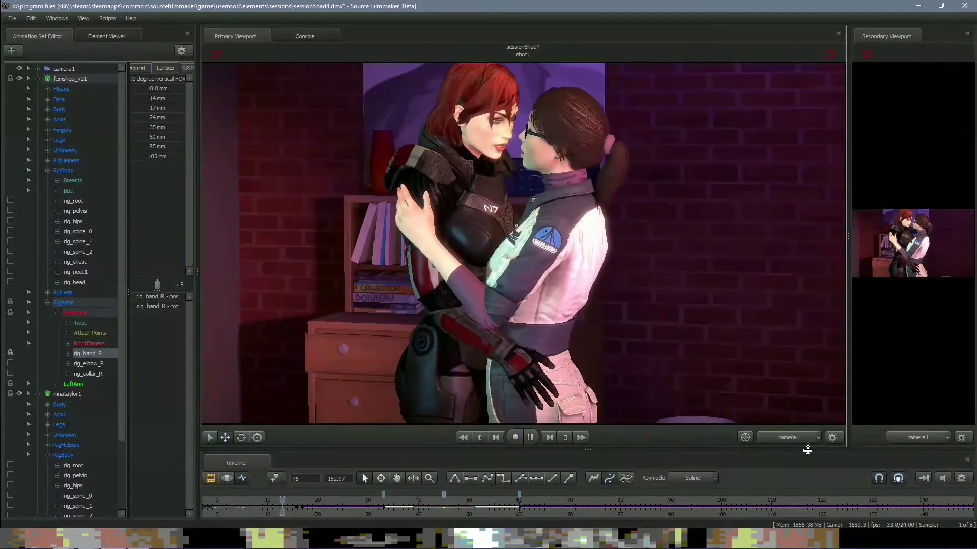
key("space")
left_click(561, 197)
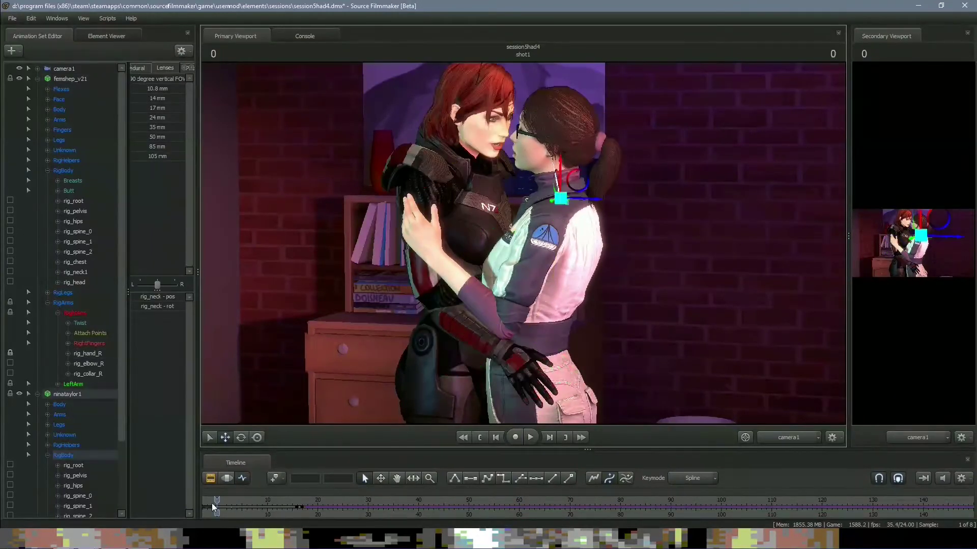
left_click_drag(212, 502, 397, 495)
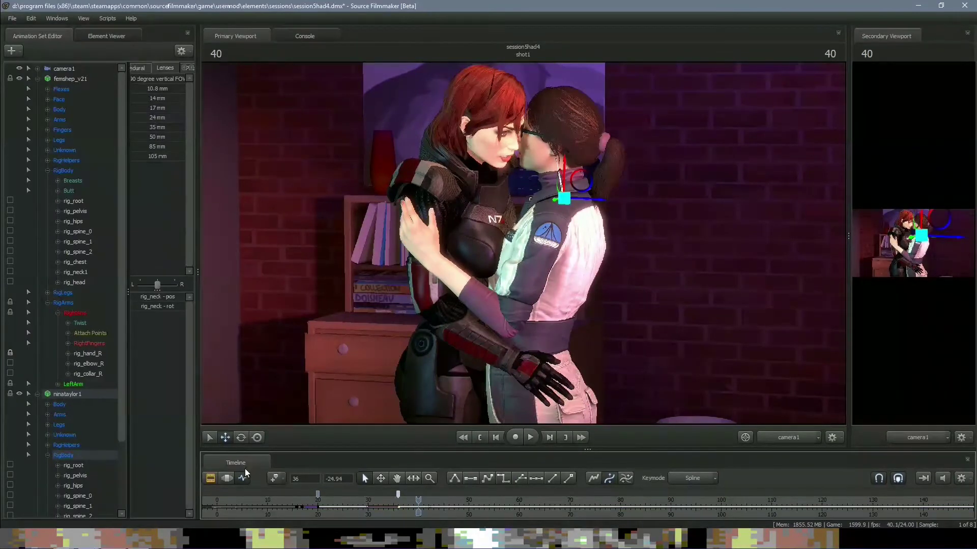
left_click(241, 438)
left_click_drag(536, 215, 560, 173)
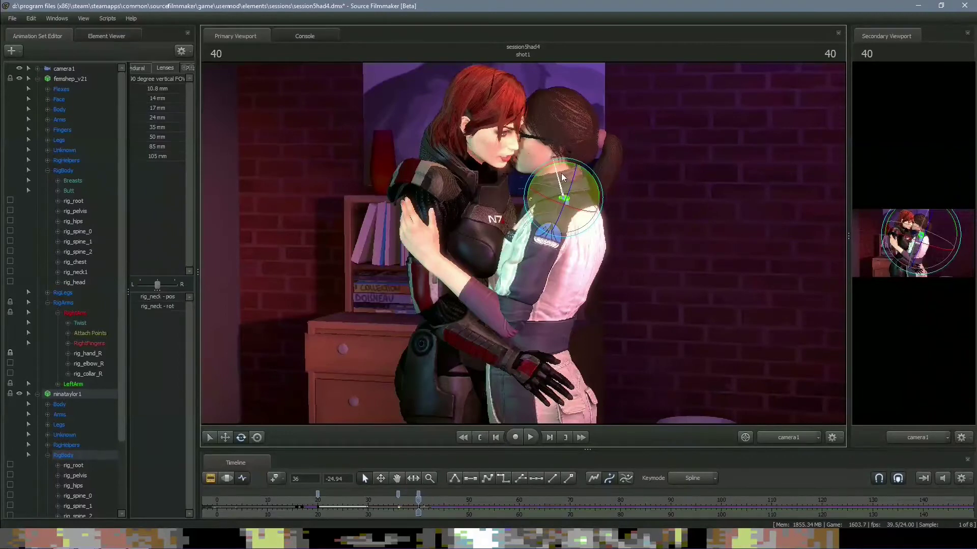
left_click(404, 508)
Add a rig_neck keyframe at frame 60 with the neck slightly rotated, and play the shot to check the head movement.
left_click_drag(421, 502, 519, 497)
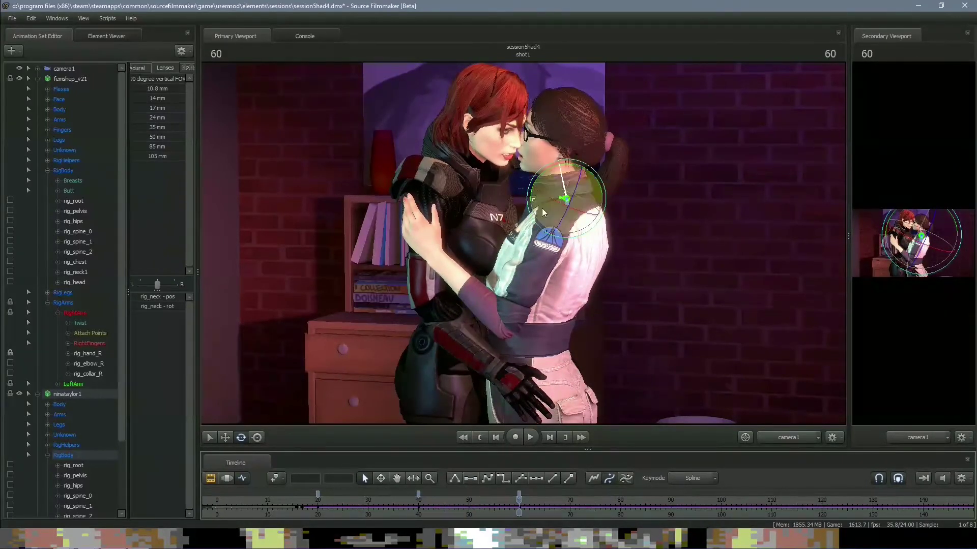
left_click_drag(552, 179, 562, 170)
key("space")
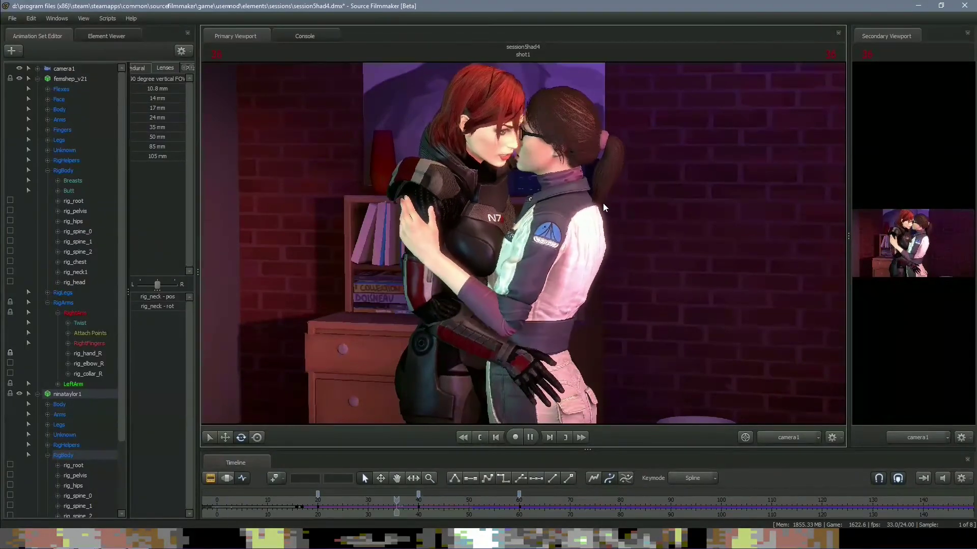
key("space")
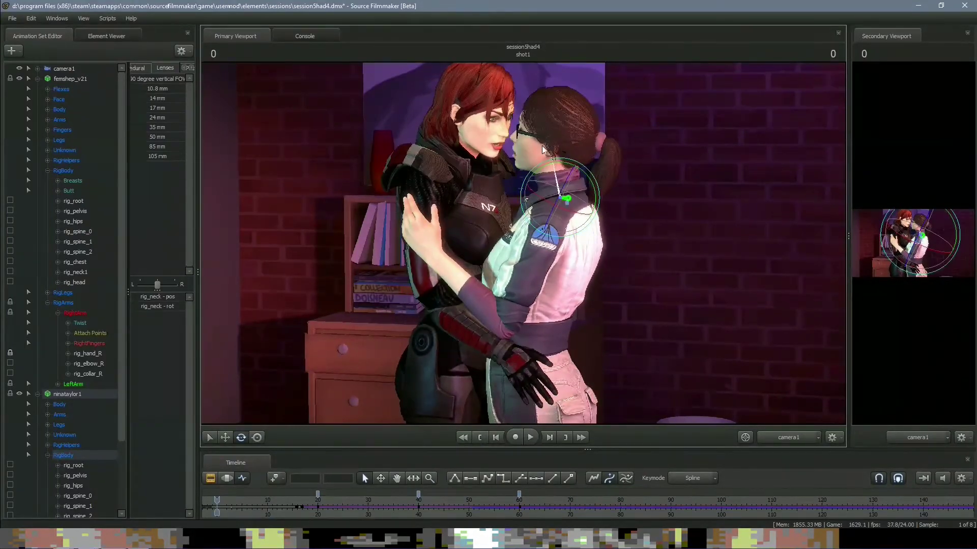
In a Work Camera close-up, keyframe femshep_v21's face flexes at frames 10 and 20, closing the eyelids and mouth with a slight smile at frame 20.
left_click(785, 437)
left_click(786, 428)
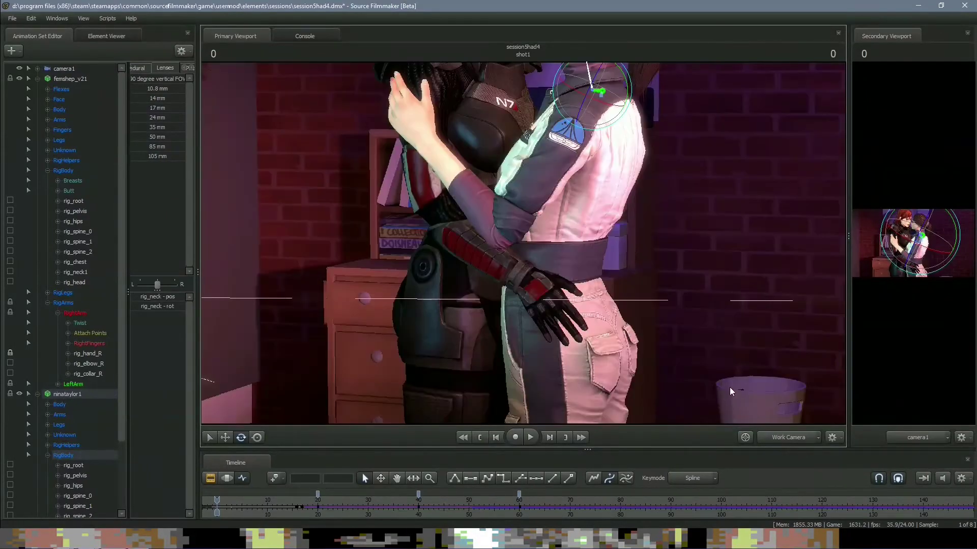
scroll(522, 244, "up", 10)
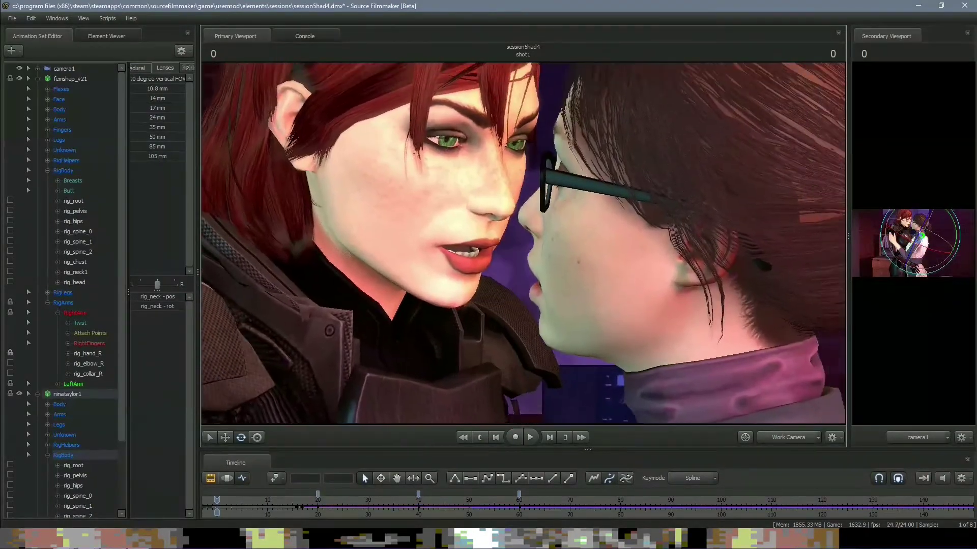
left_click(68, 88)
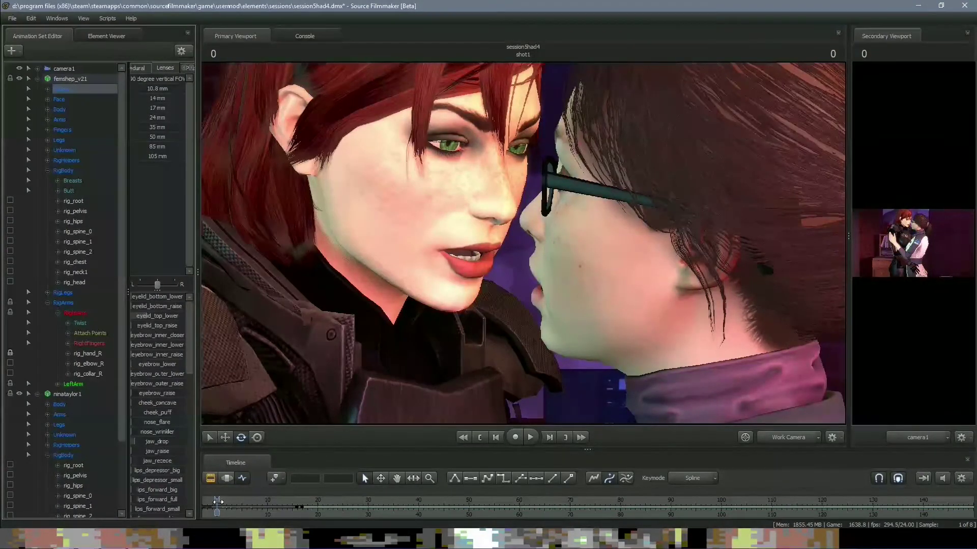
left_click_drag(218, 502, 319, 509)
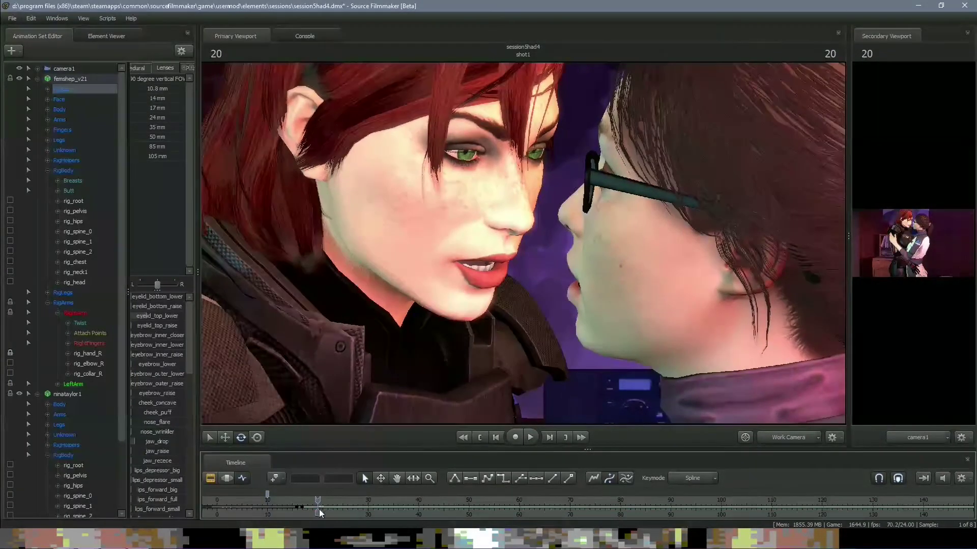
left_click_drag(151, 316, 178, 316)
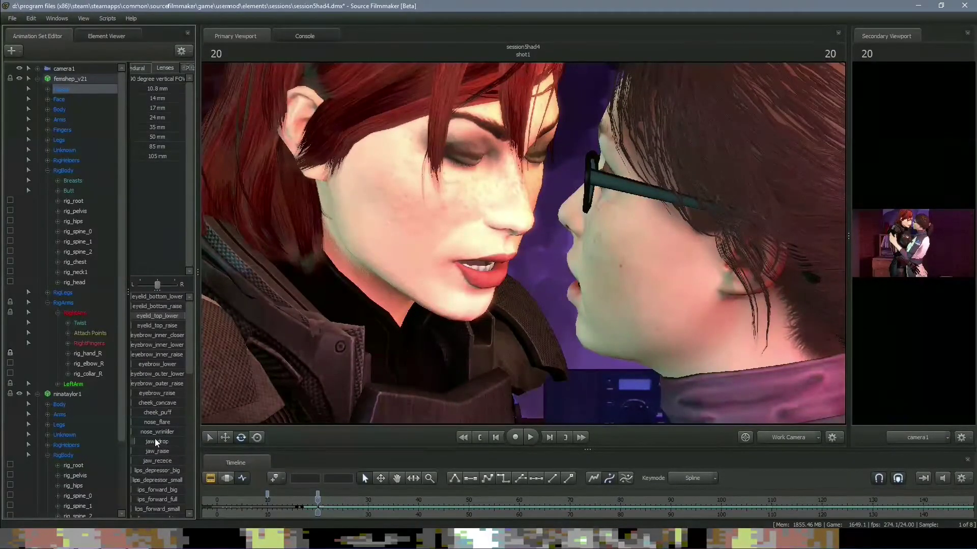
left_click_drag(153, 441, 133, 441)
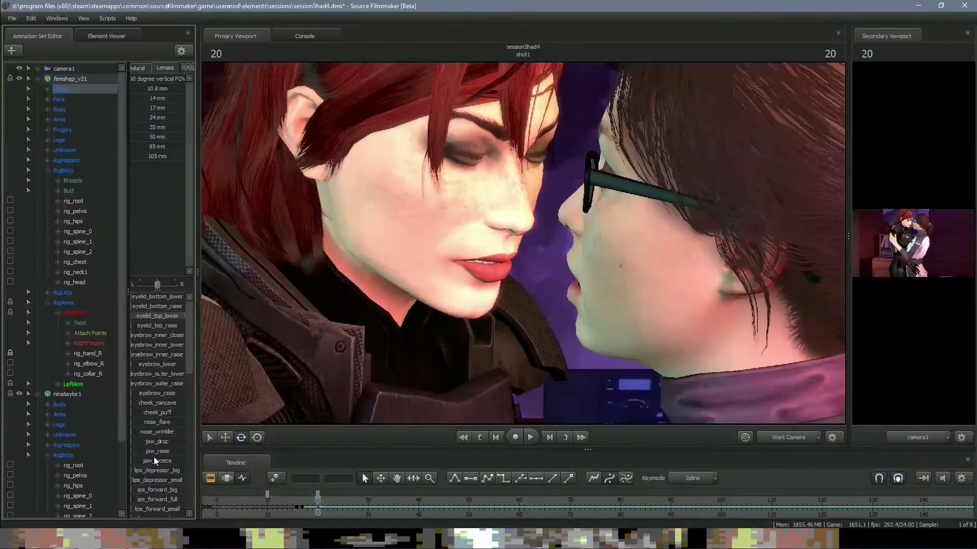
scroll(155, 460, "down", 4)
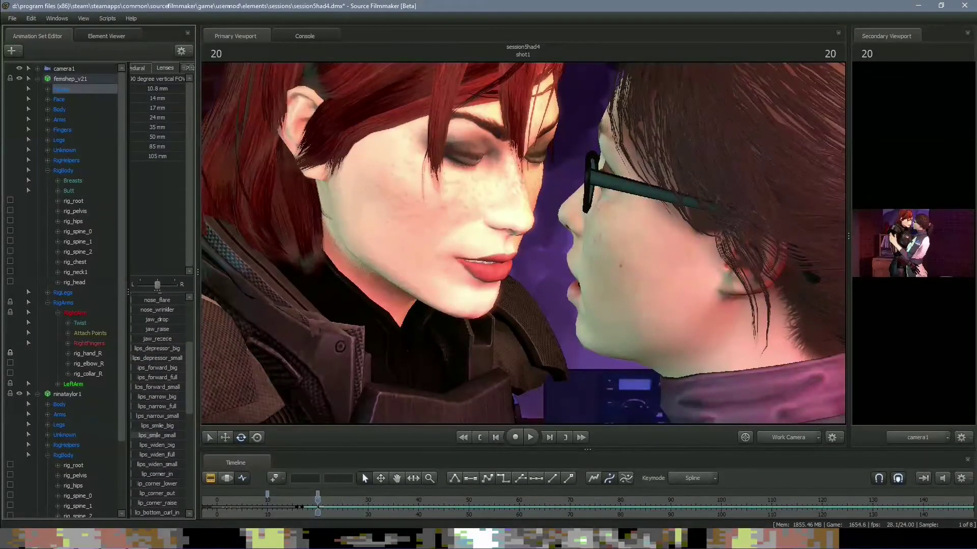
Keyframe femshep_v21's face flexes at frame 30, and open the eyes and mouth with a raised top lip at frame 43.
left_click(368, 506)
scroll(190, 389, "up", 4)
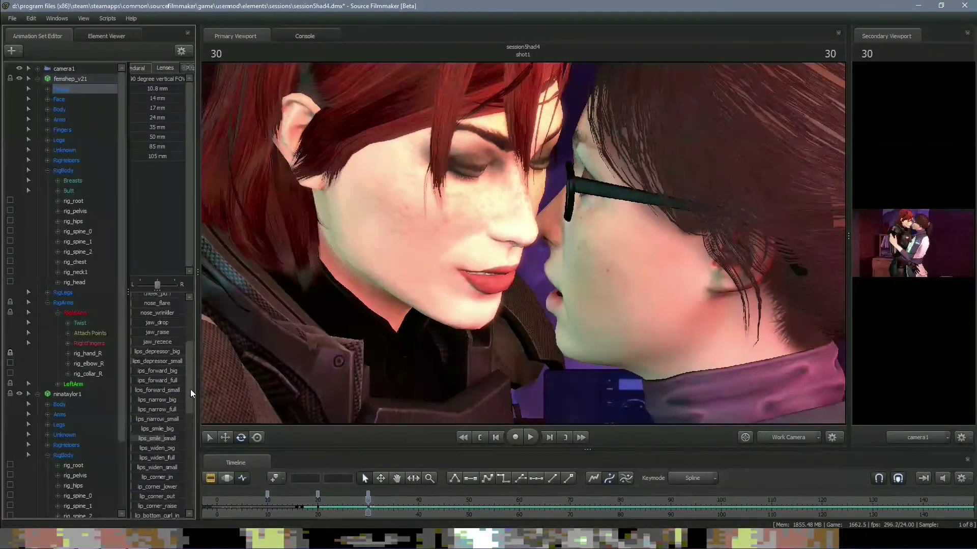
left_click_drag(168, 316, 137, 326)
left_click_drag(368, 501, 433, 501)
scroll(174, 471, "down", 2)
scroll(174, 470, "down", 5)
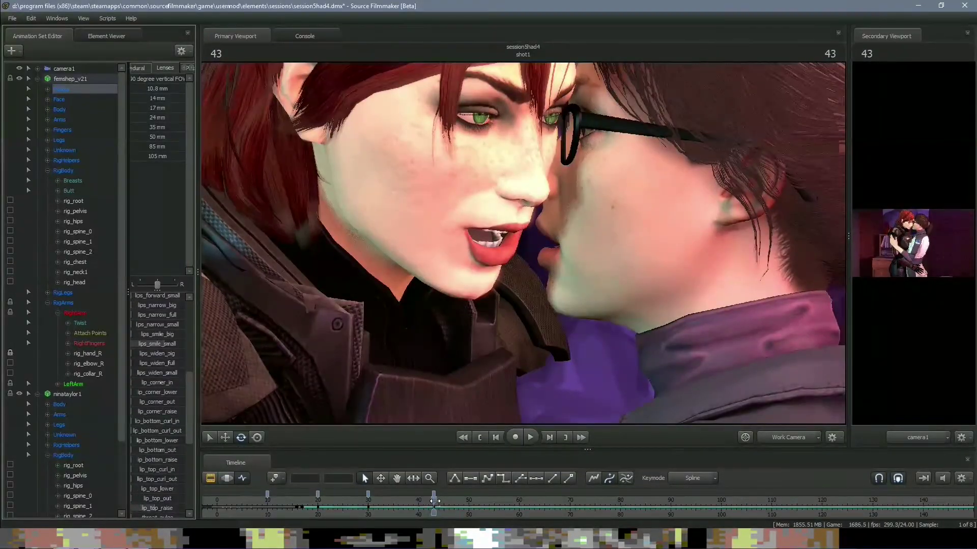
Add a face flex keyframe at frame 60 and scrub back to frame 30 to review the facial movement.
left_click_drag(435, 501, 518, 508)
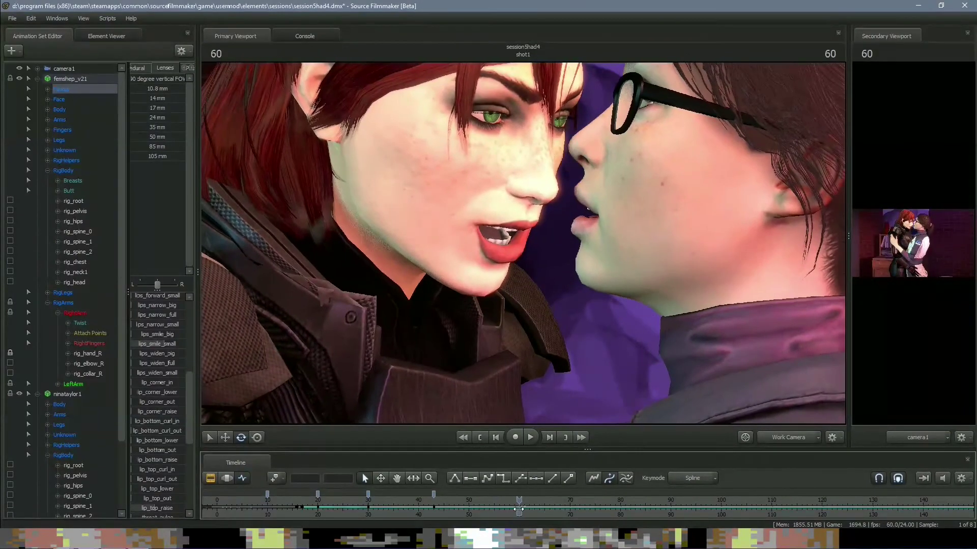
scroll(154, 427, "up", 7)
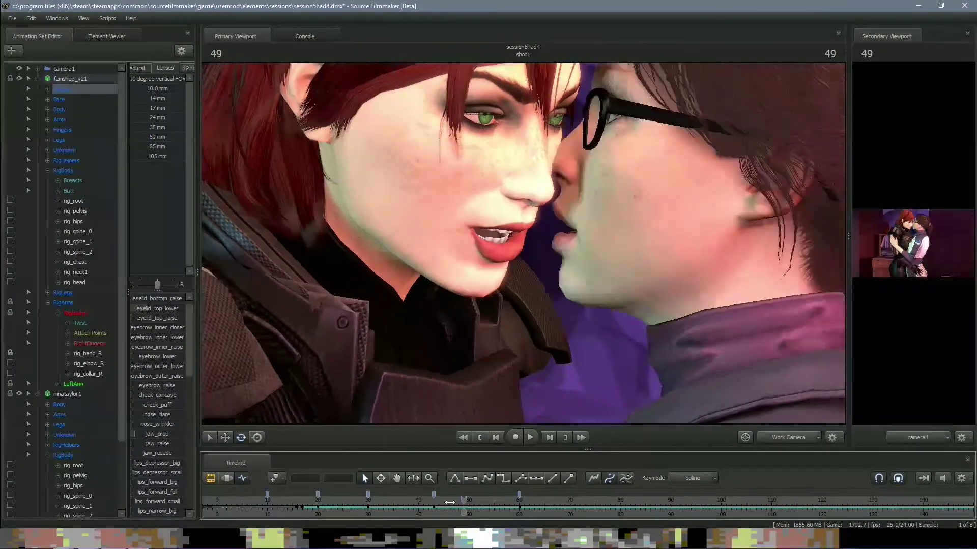
left_click_drag(450, 502, 368, 509)
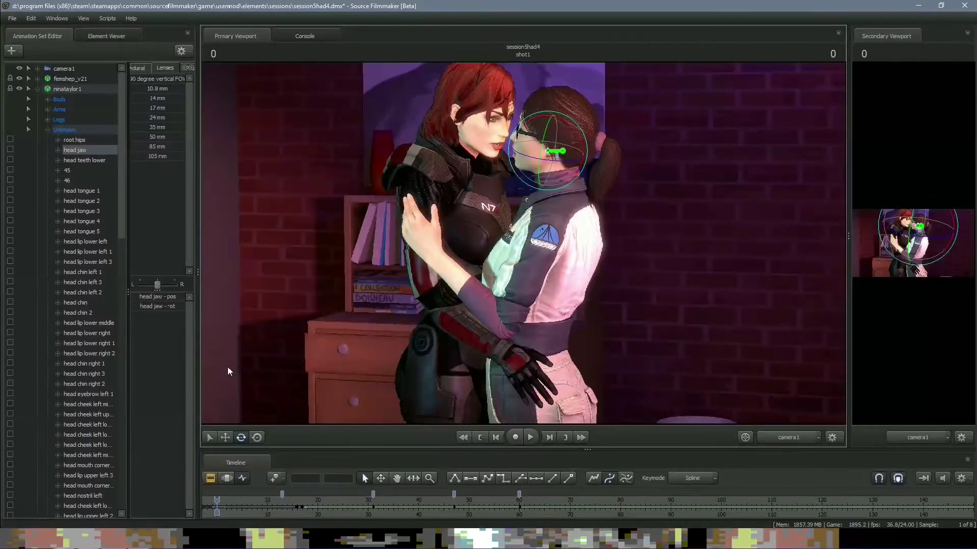
Collapse ninataylor1's controls and create an animation set for a new camera, camera2.
left_click(37, 90)
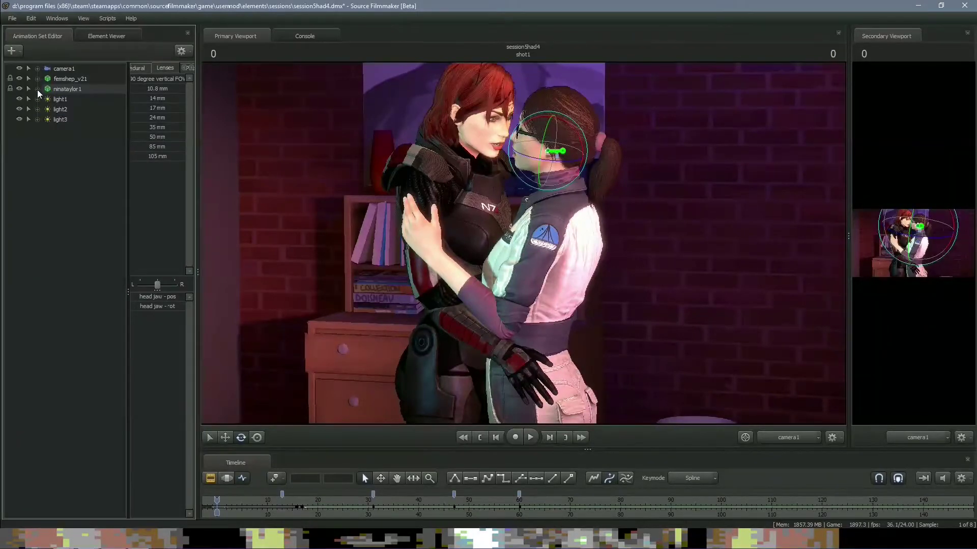
right_click(52, 158)
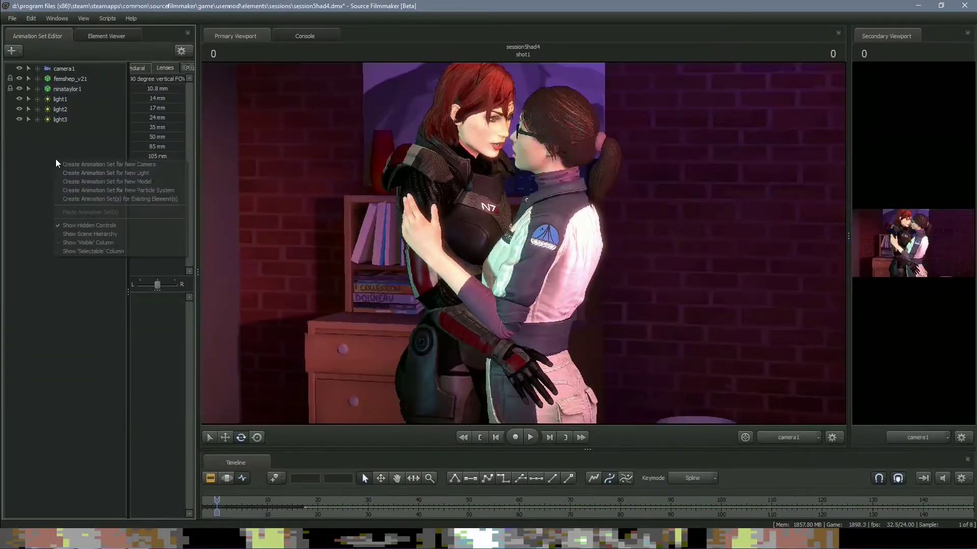
left_click(120, 166)
left_click(62, 131)
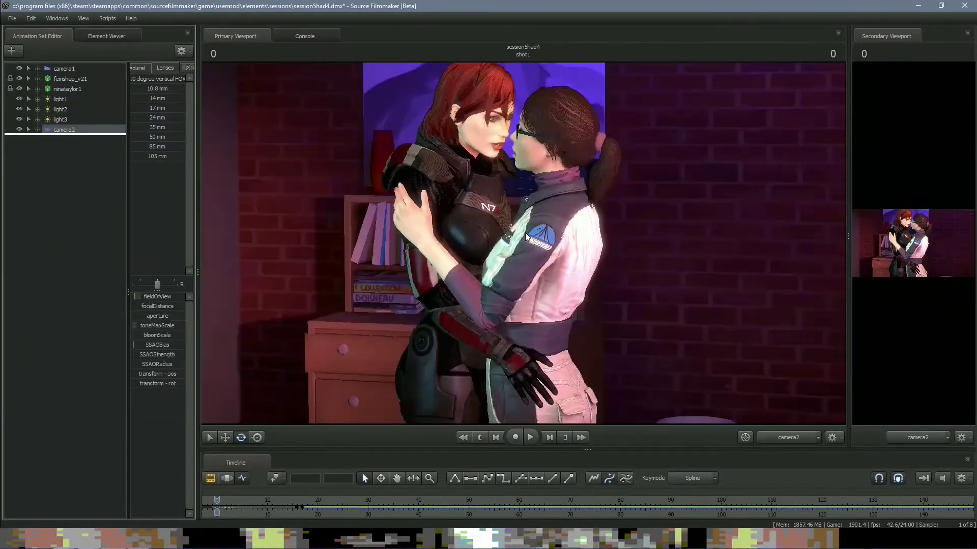
Move camera2 in for a close-up of both characters' faces, applied across the whole shot.
left_click(230, 475)
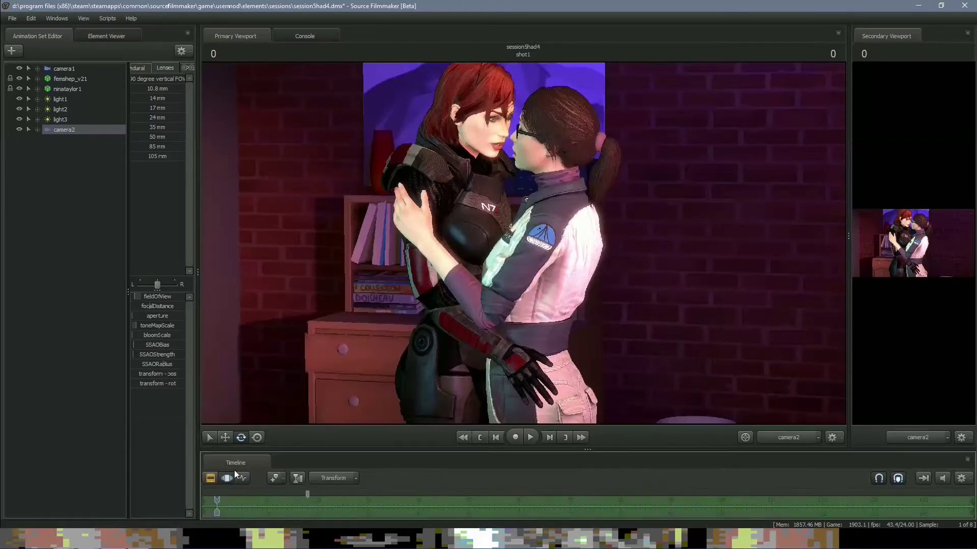
left_click_drag(451, 290, 469, 236)
key("w")
key("s")
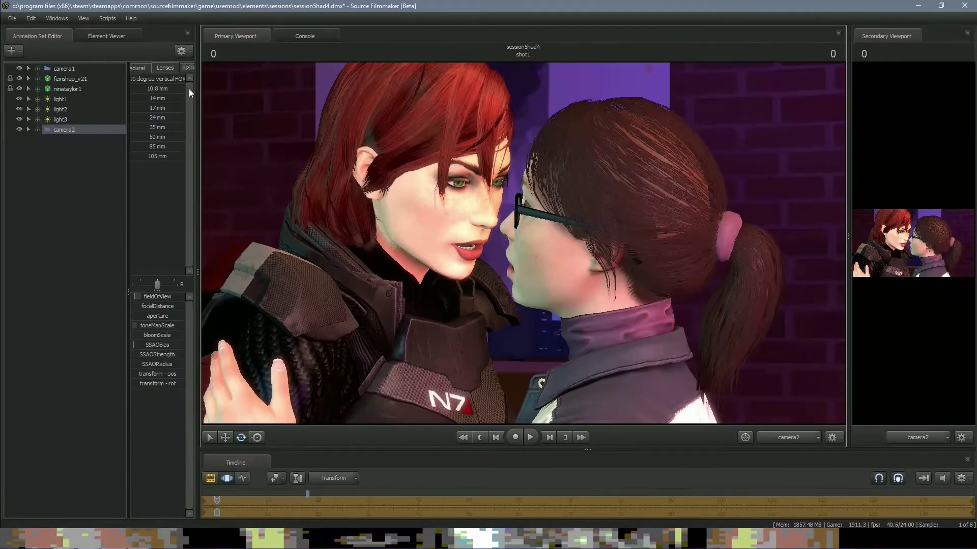
Return to camera1 and keyframe it at frame 0 and at frame 20 with the view tilted slightly up and to the side.
left_click(71, 70)
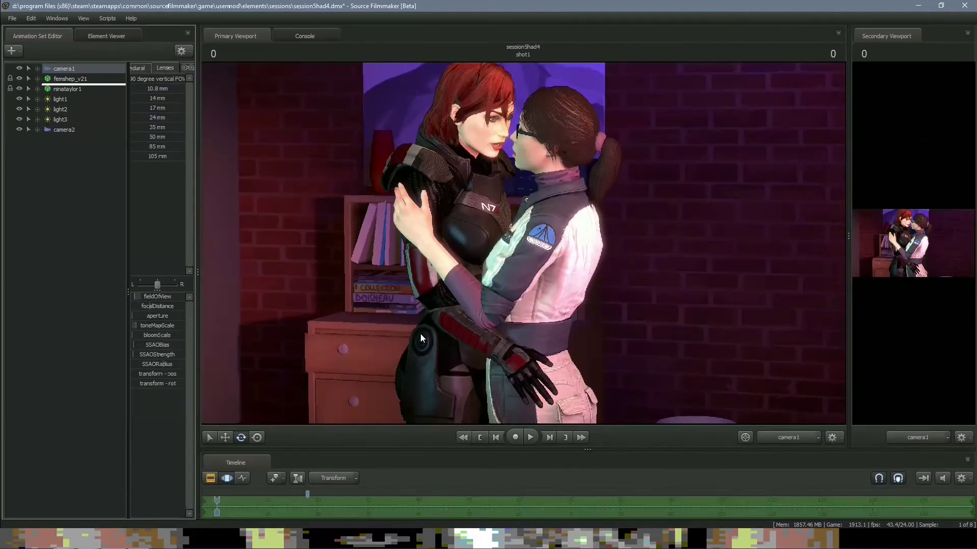
left_click(241, 479)
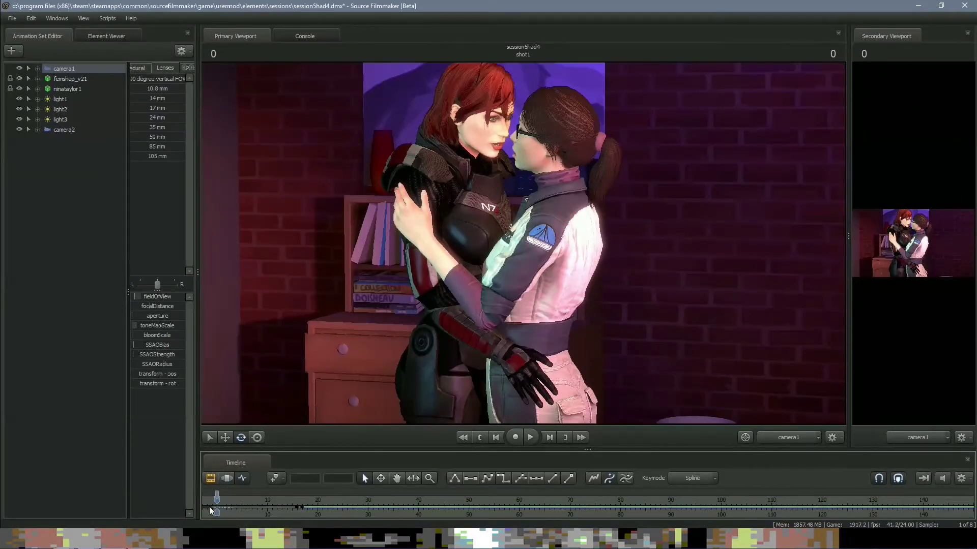
left_click_drag(217, 503, 317, 511)
left_click_drag(385, 408, 395, 393)
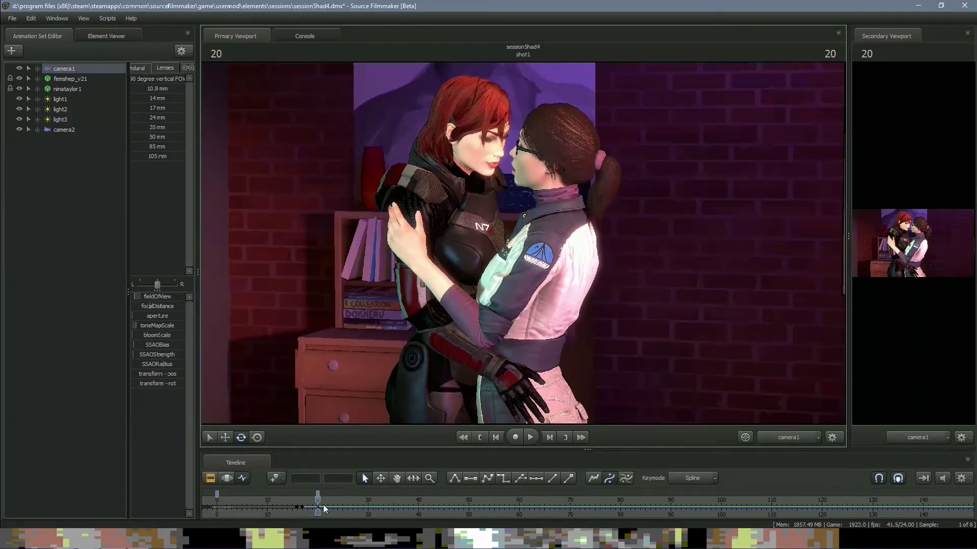
Add camera1 keyframes at frames 40 and 60, tilting slightly down and back up, and play the shot to check the camera sway.
left_click_drag(323, 509, 417, 514)
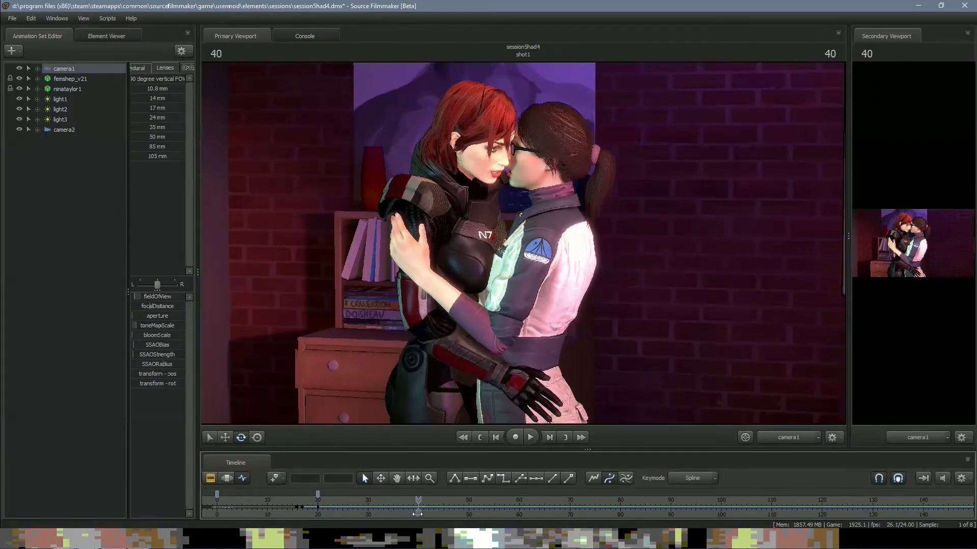
key("m")
left_click_drag(523, 264, 523, 275)
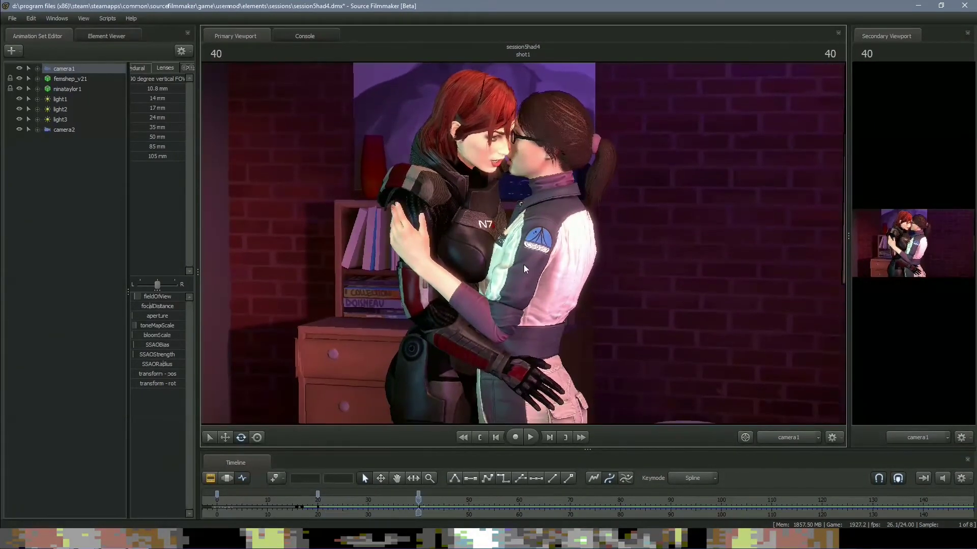
left_click_drag(418, 512, 519, 512)
left_click_drag(523, 361, 523, 351)
key("space")
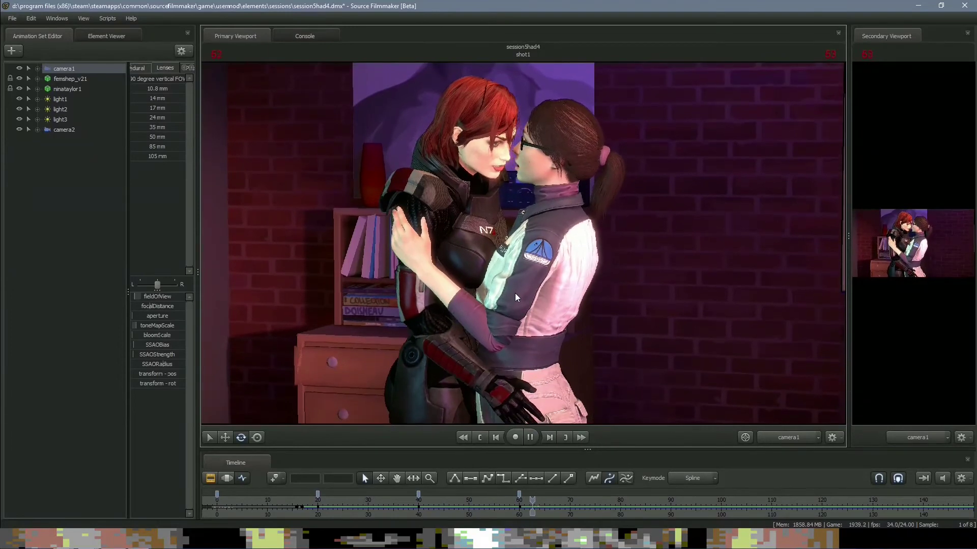
key("space")
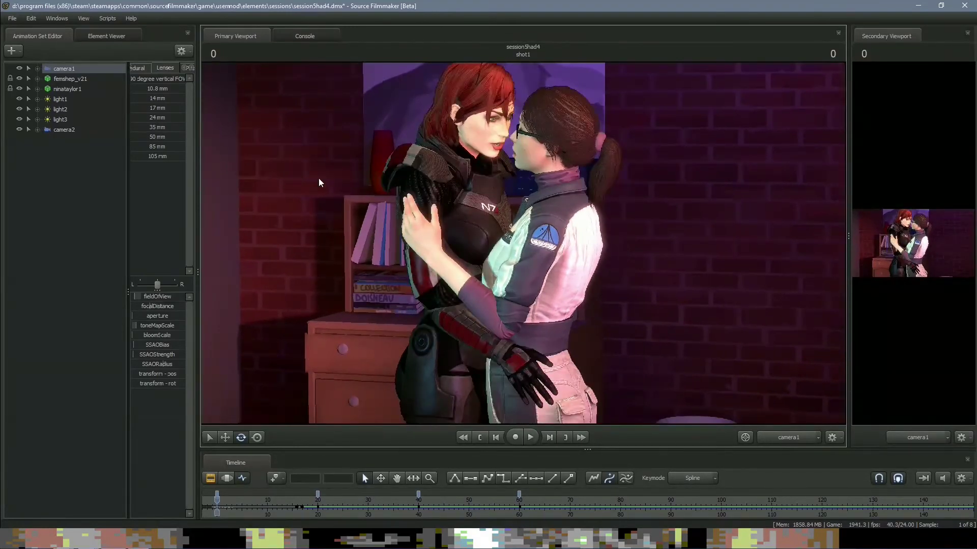
Start a movie export, saving the session's changes, and set the export format to AVI.
left_click(13, 19)
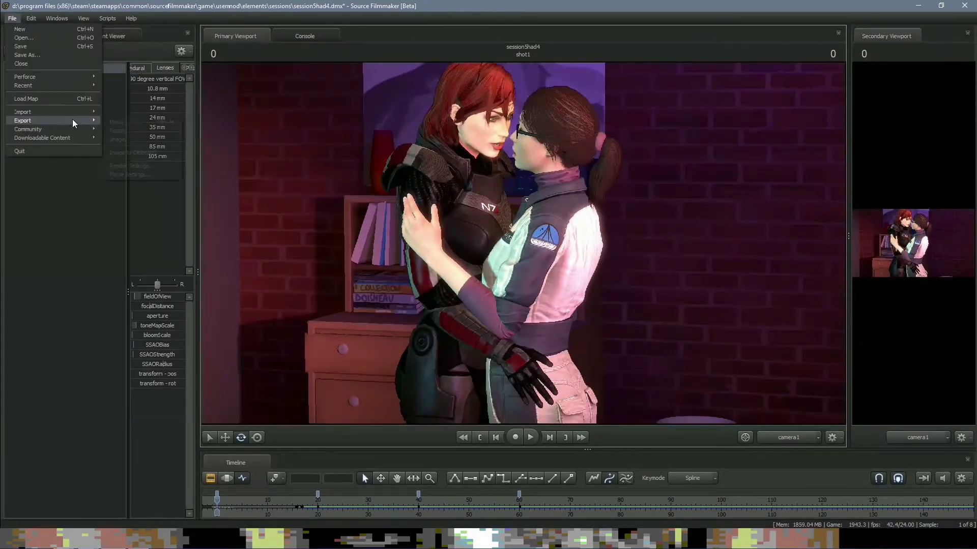
mouse_move(78, 120)
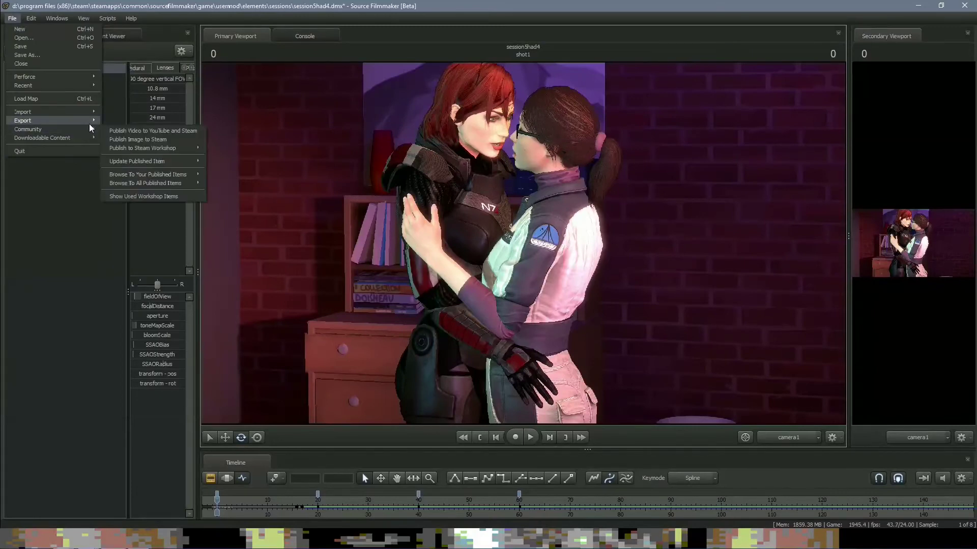
left_click(128, 123)
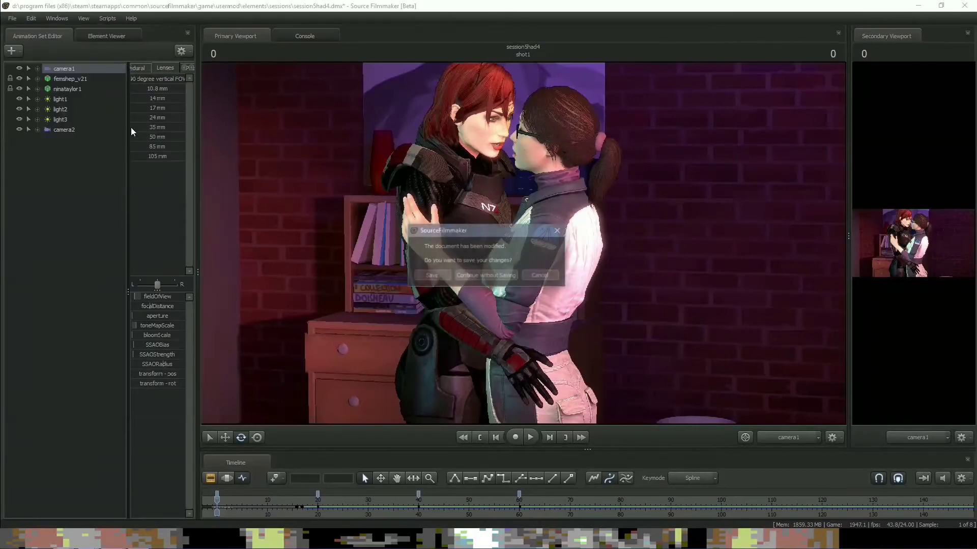
left_click(433, 276)
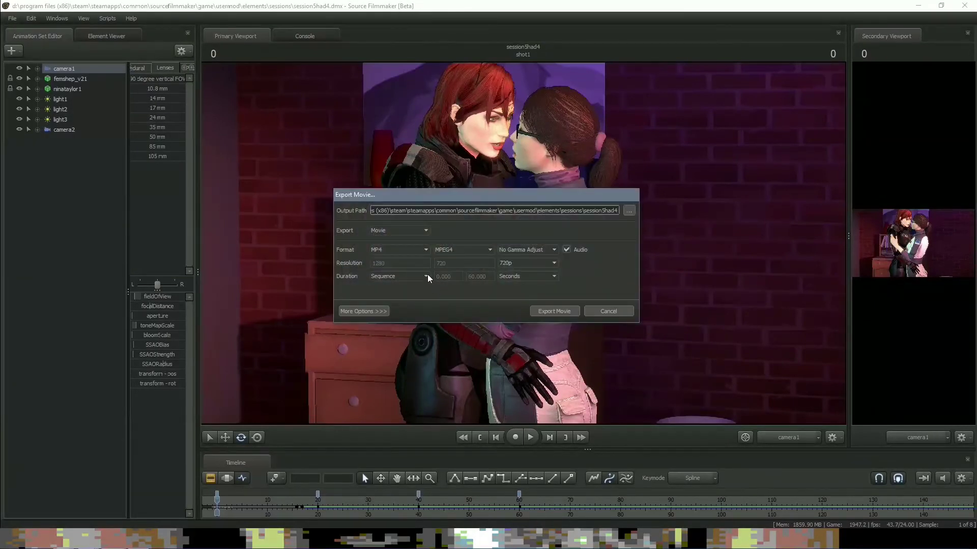
left_click(425, 249)
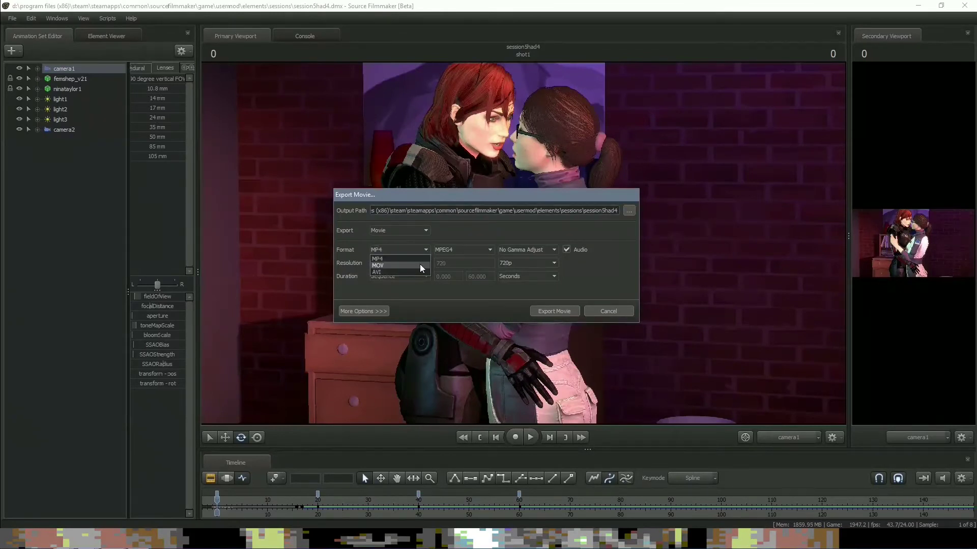
left_click(417, 269)
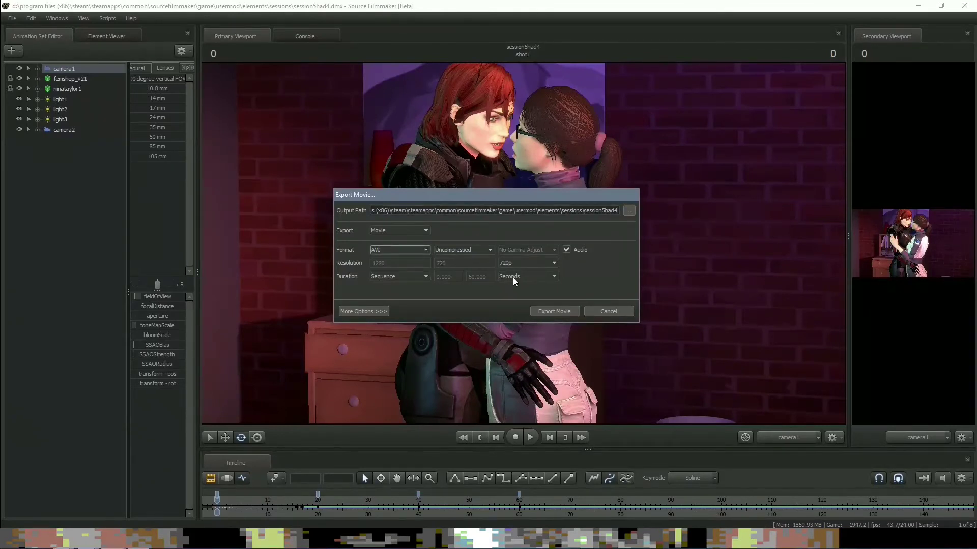
Set the export to 1080p with duration in frames and a custom range of 0 to 60.
left_click(517, 264)
left_click(512, 298)
left_click(530, 279)
left_click(522, 292)
left_click(396, 276)
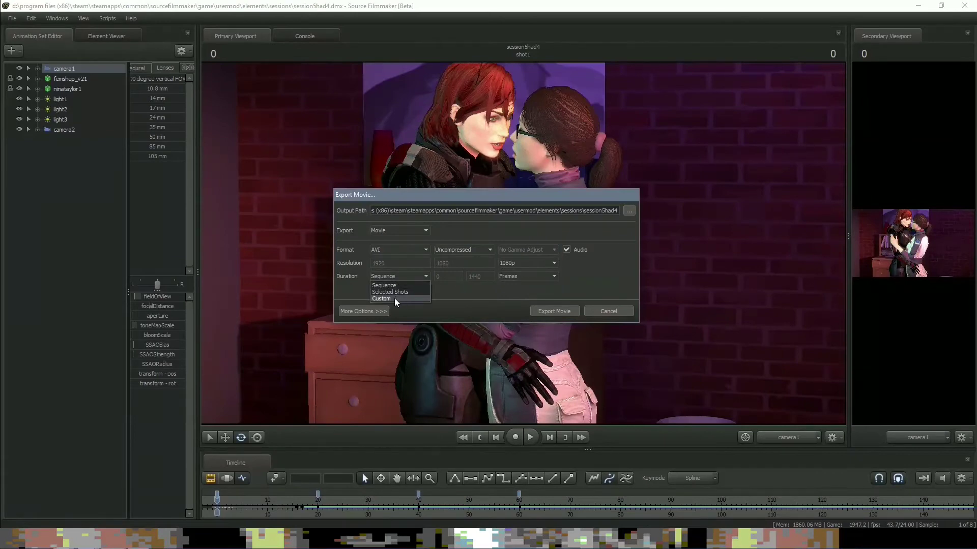
left_click(394, 298)
left_click(438, 276)
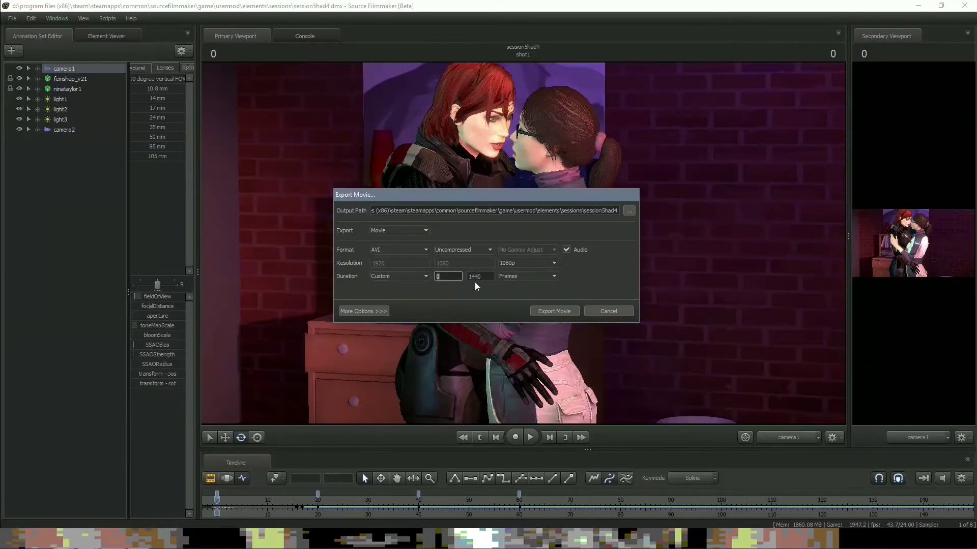
double_click(474, 277)
type("60")
Choose the Desktop as the output location with file name 1 and export the movie.
left_click(628, 210)
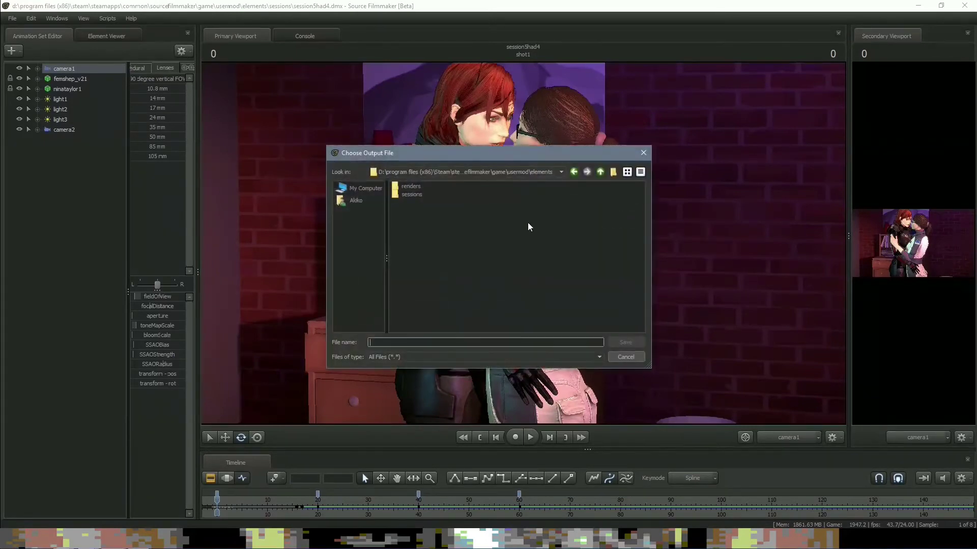
left_click(364, 188)
left_click(356, 200)
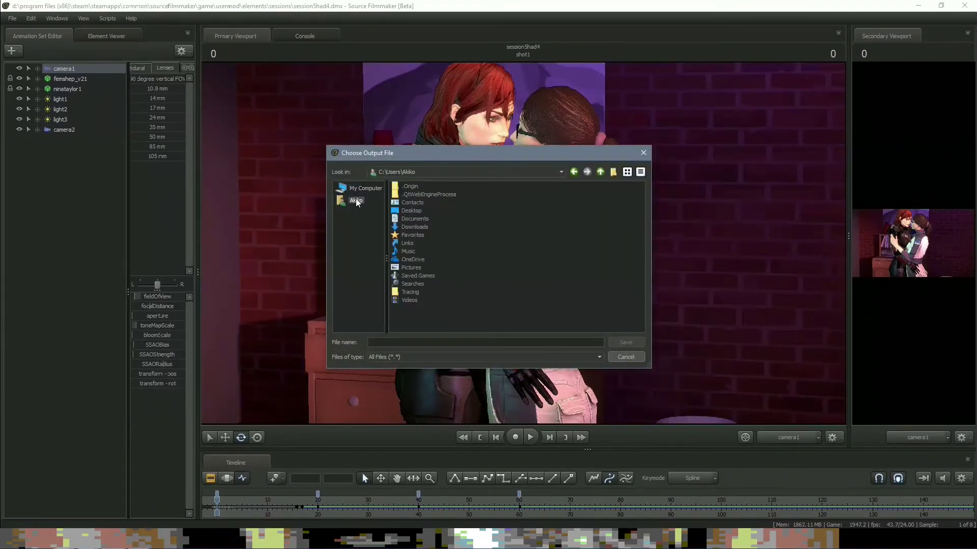
double_click(416, 210)
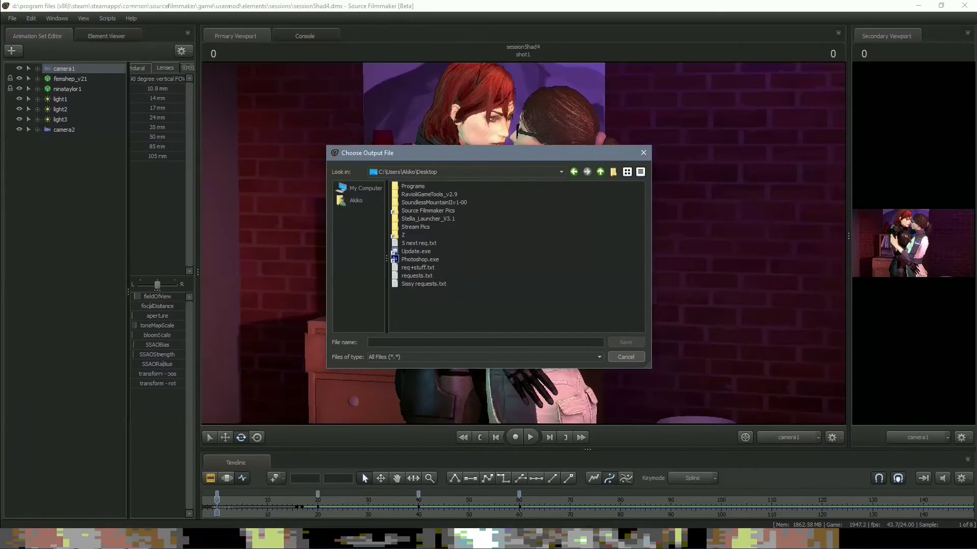
left_click(417, 342)
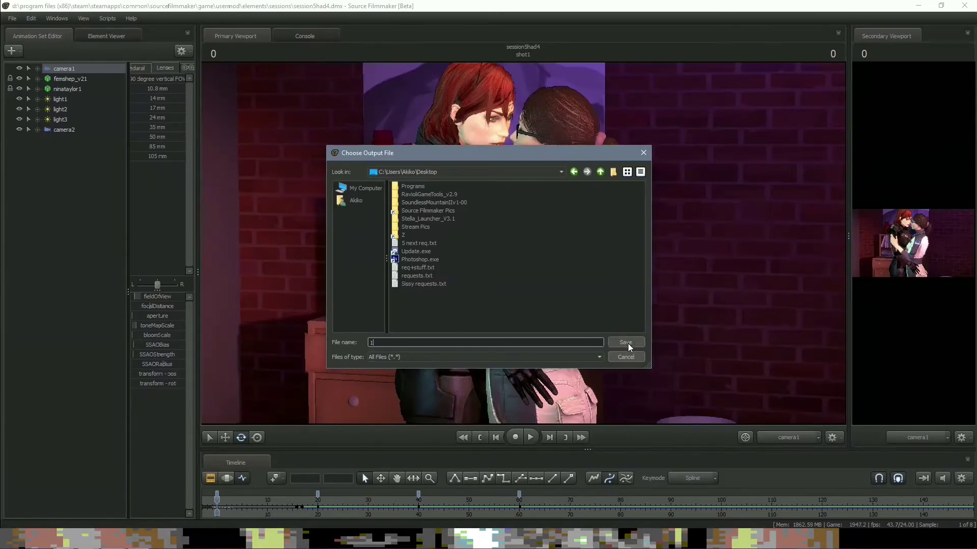
left_click(626, 343)
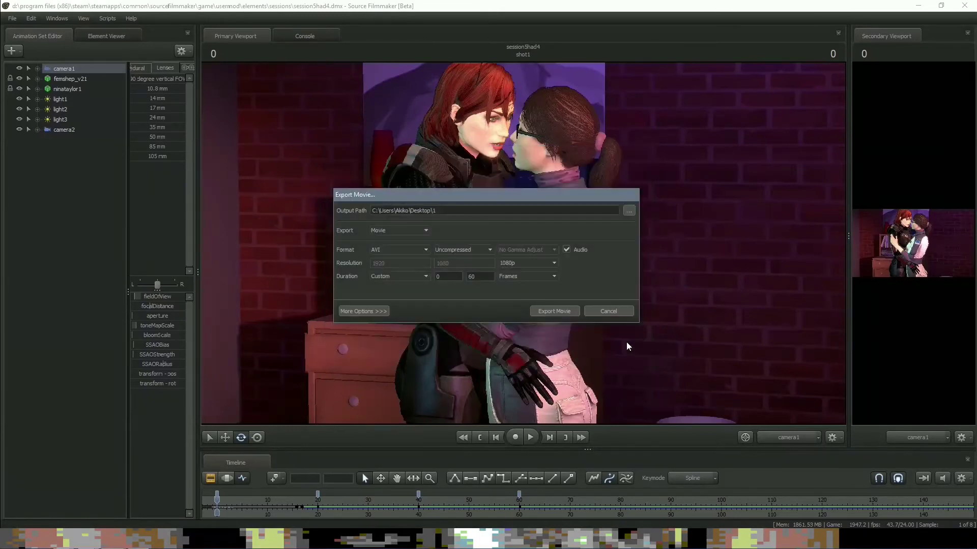
left_click(557, 311)
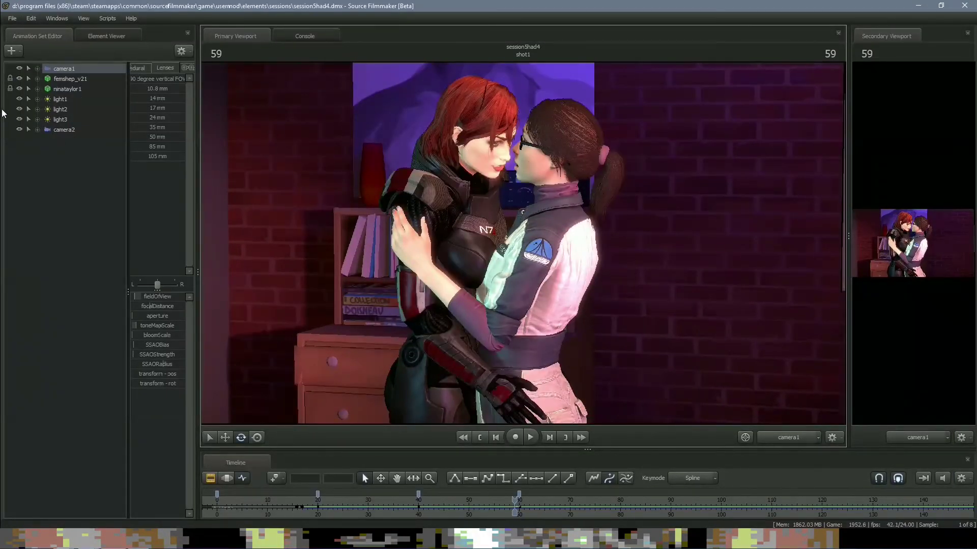
Switch to camera2 and keyframe its view at frames 0, 20 and 40 with slight up-and-down tilts.
left_click(59, 130)
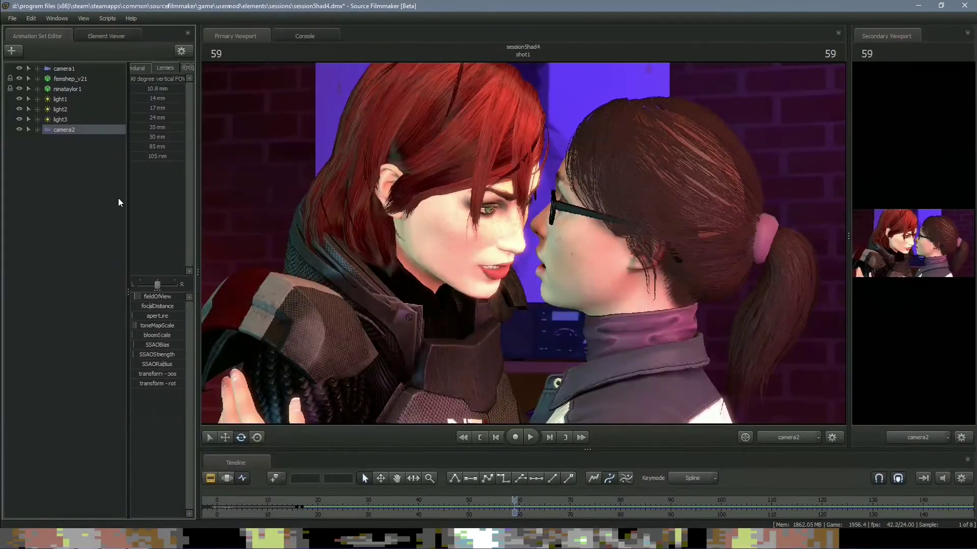
left_click_drag(517, 501, 216, 501)
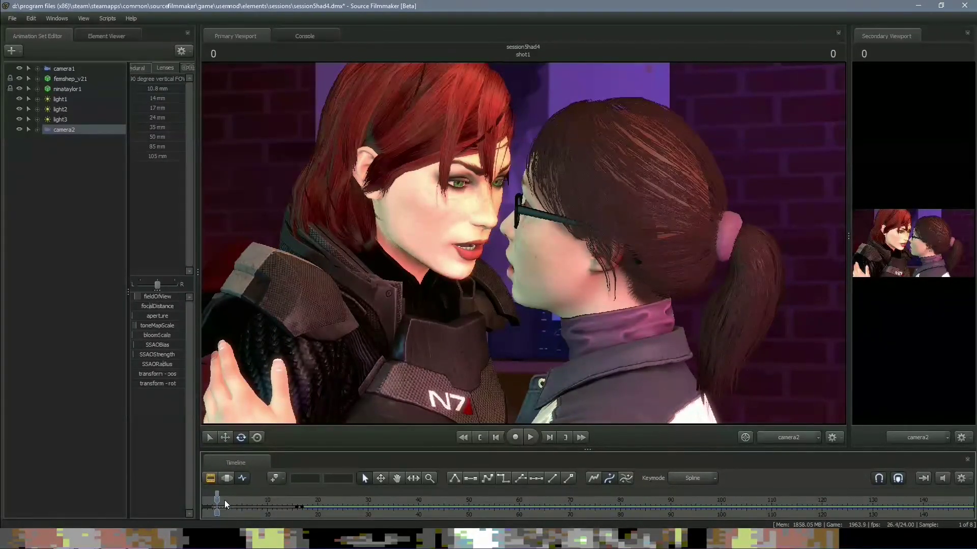
left_click_drag(217, 500, 318, 498)
left_click_drag(336, 397, 337, 417)
left_click_drag(317, 501, 418, 501)
left_click_drag(425, 402, 431, 376)
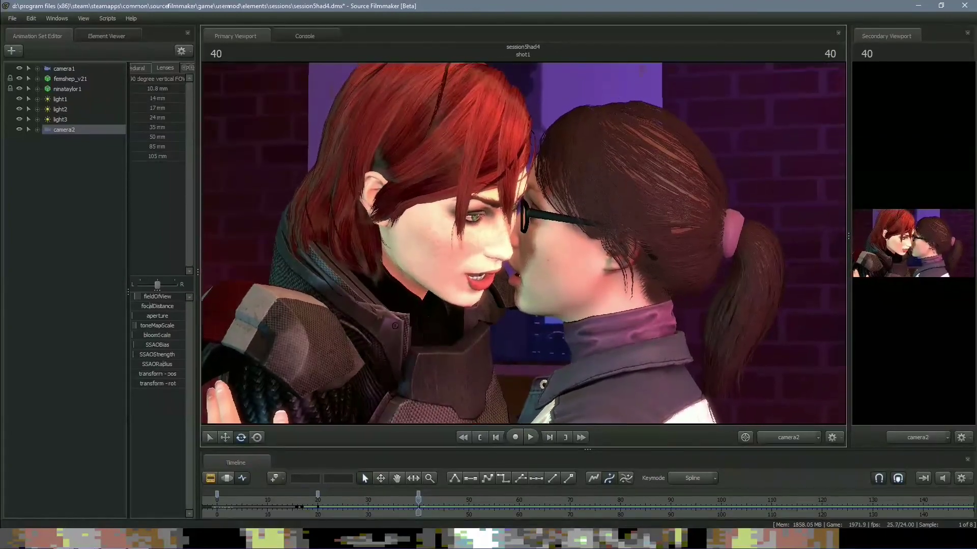
Add a camera2 keyframe at frame 60 with a slight tilt and play the shot from the start to check the sway.
left_click_drag(419, 513, 519, 514)
left_click_drag(514, 235, 511, 248)
key("Home")
key("space")
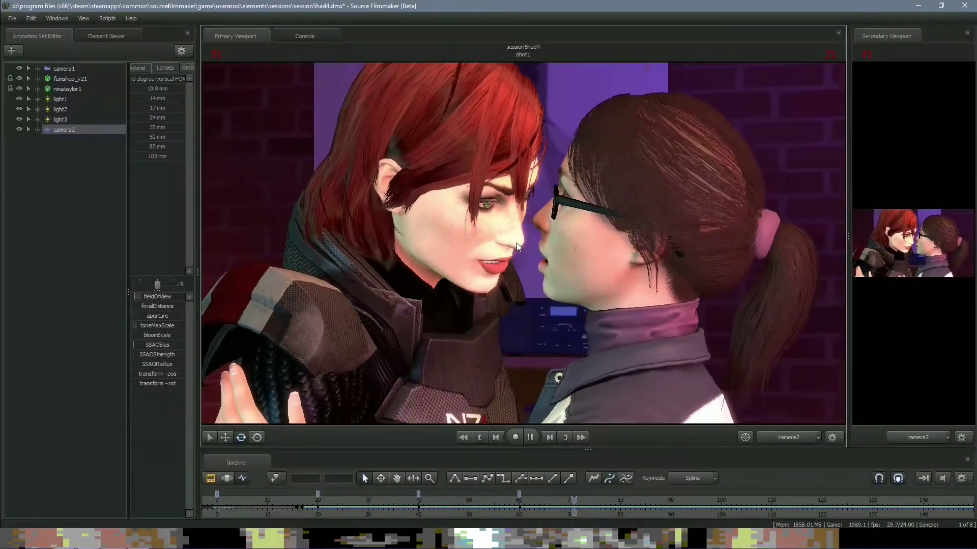
key("space")
key("Home")
left_click(11, 20)
mouse_move(64, 122)
left_click(139, 131)
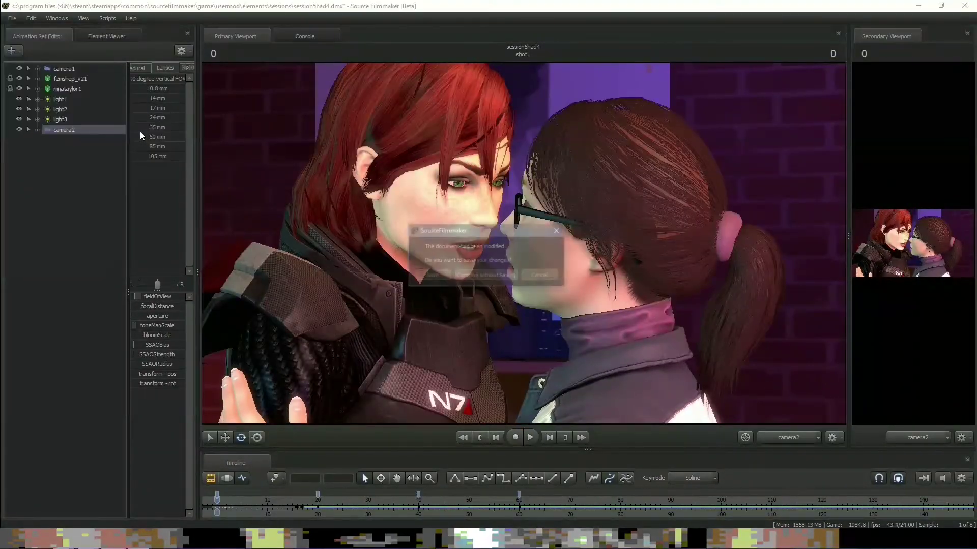
left_click(435, 275)
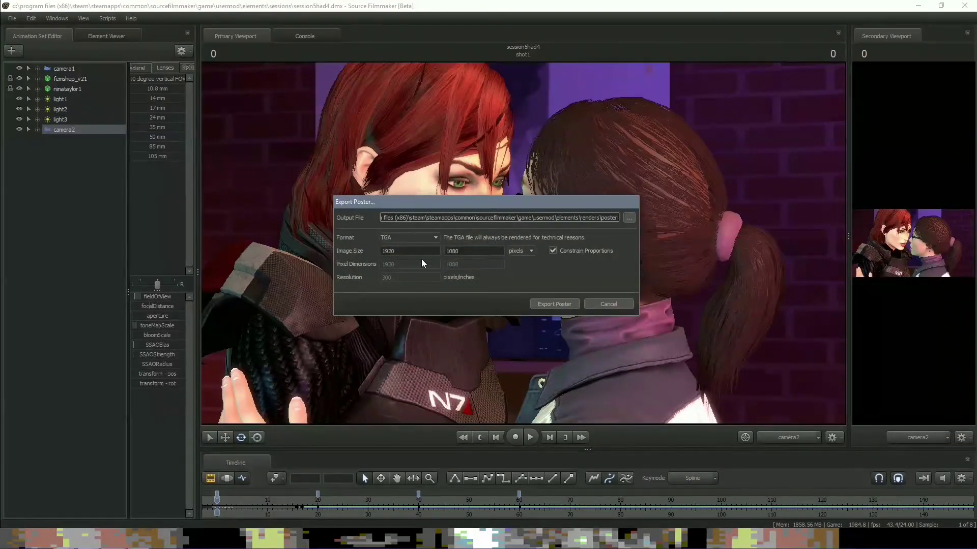
left_click(601, 302)
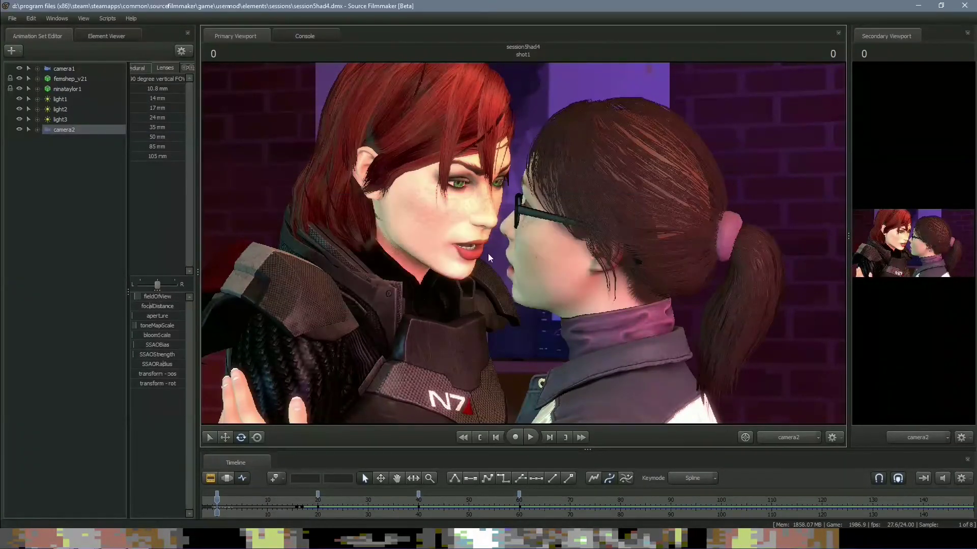
Start a movie export of the camera2 close-up.
left_click(9, 17)
mouse_move(57, 124)
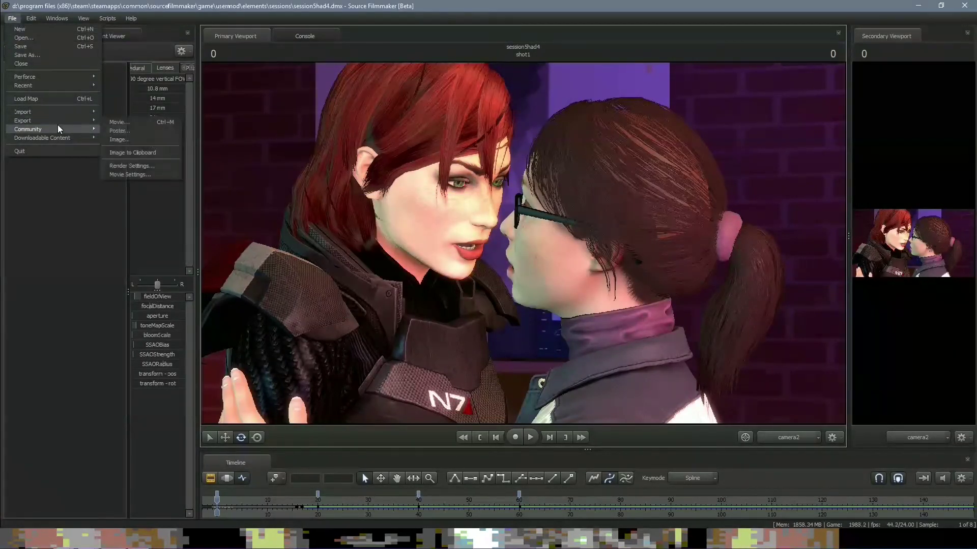
left_click(142, 123)
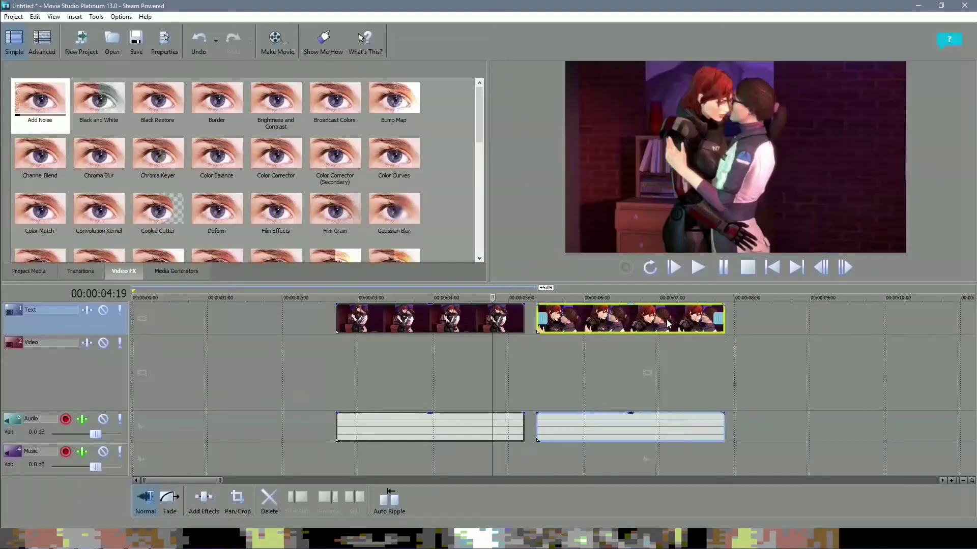
In Movie Studio Platinum, move the wide-shot clip to the start of the timeline and preview it.
left_click_drag(445, 327, 240, 327)
left_click(674, 268)
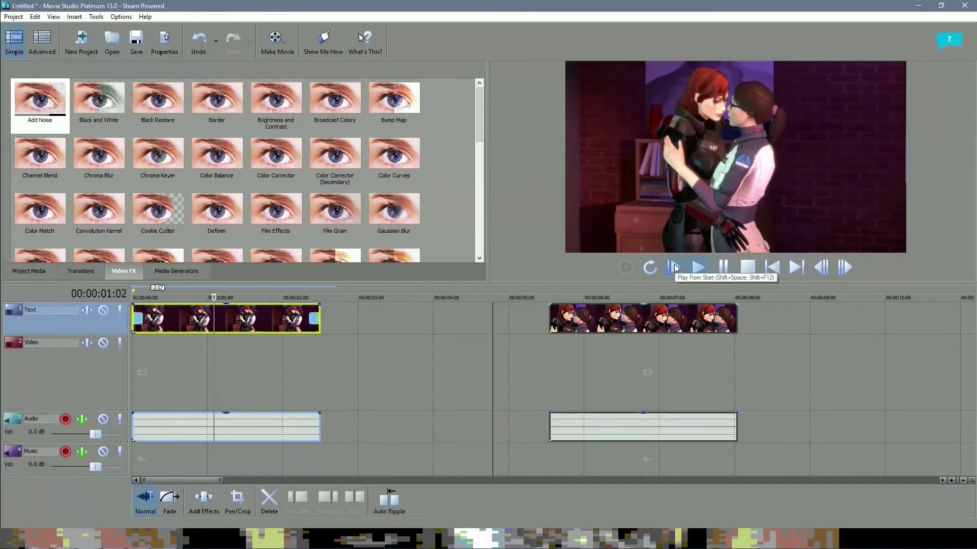
left_click(747, 268)
Place the close-up clip so it slightly overlaps the wide shot's end and reverse the close-up.
left_click_drag(639, 326, 400, 316)
right_click(417, 316)
left_click(474, 208)
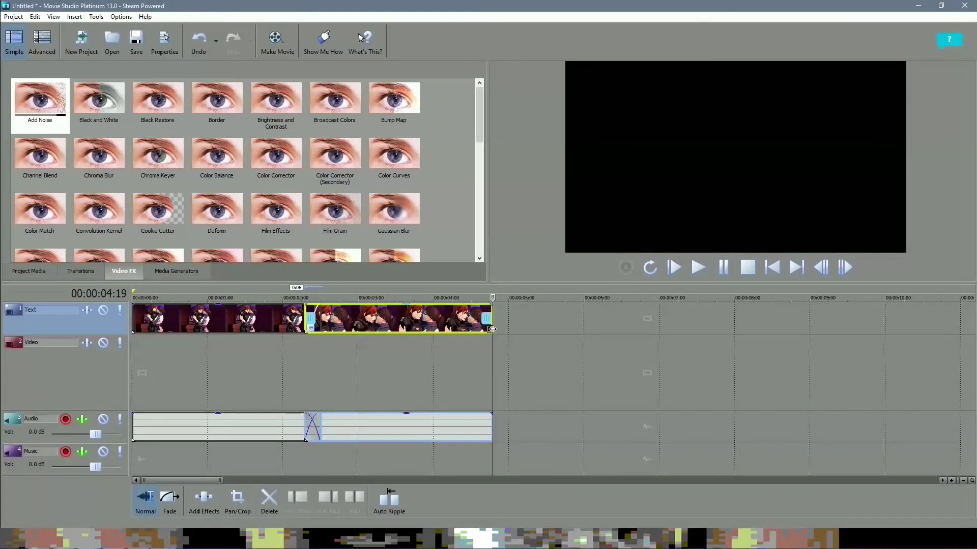
Trim the close-up clip's end by 1:06, add a fade-in to the wide shot and a fade-out to the close-up, and preview the sequence.
left_click_drag(491, 331, 378, 310)
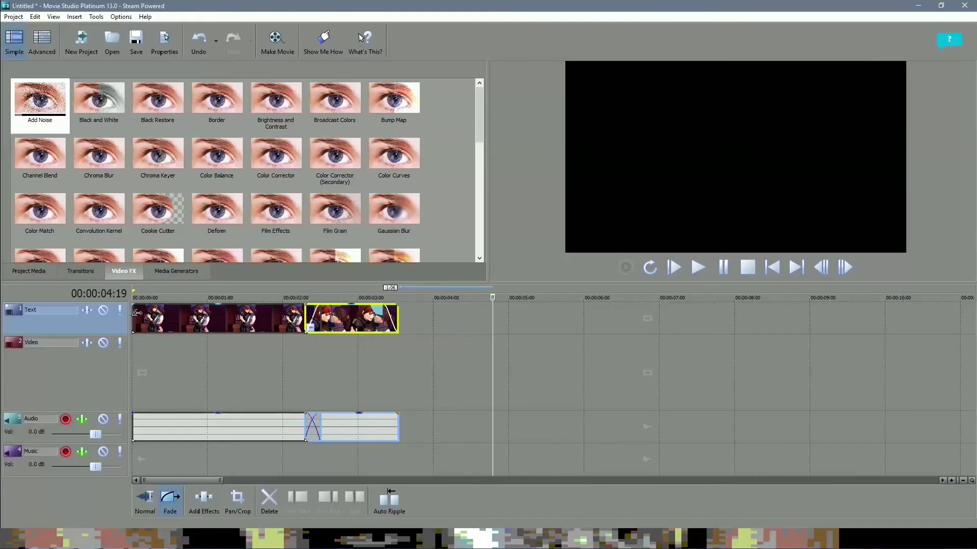
left_click_drag(137, 307, 138, 308)
left_click(676, 273)
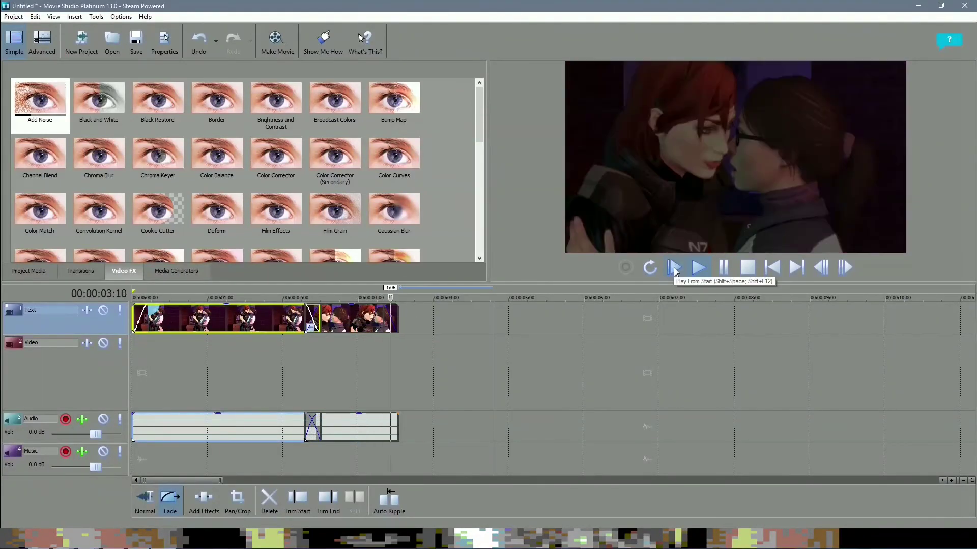
left_click(748, 268)
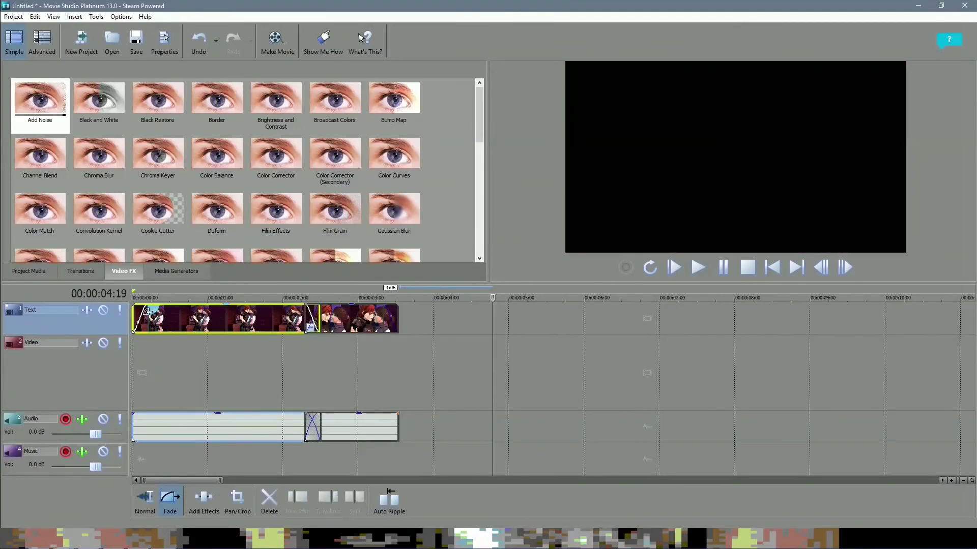
left_click_drag(397, 305, 376, 304)
left_click(677, 267)
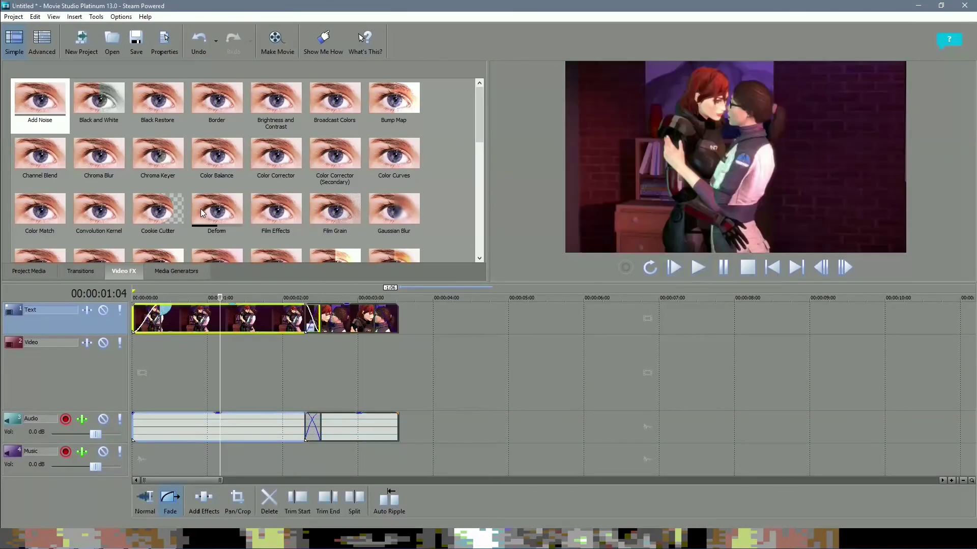
Apply HitFilm Color Temperature to the wide-shot clip and set its temperature to about 5864.
scroll(201, 209, "down", 1)
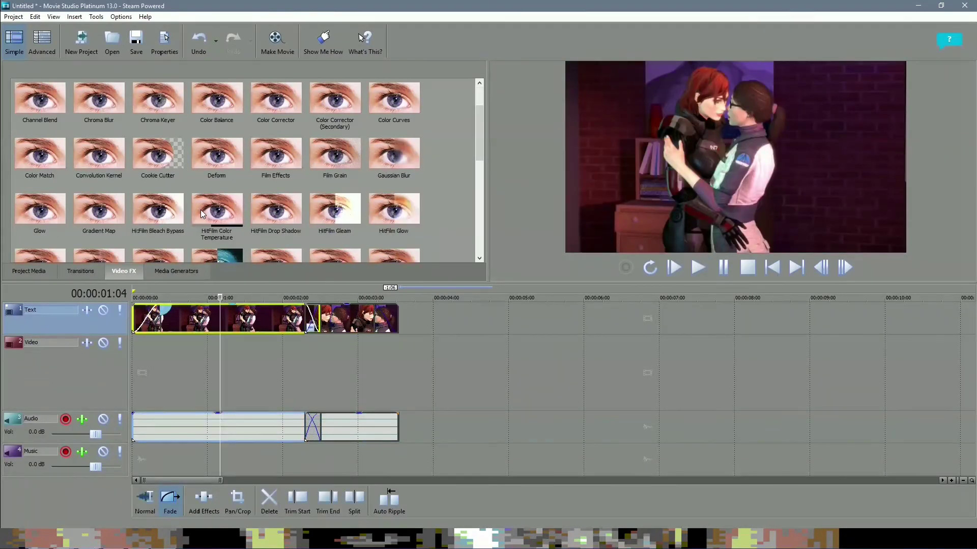
left_click_drag(217, 212, 219, 217)
left_click_drag(243, 319, 245, 320)
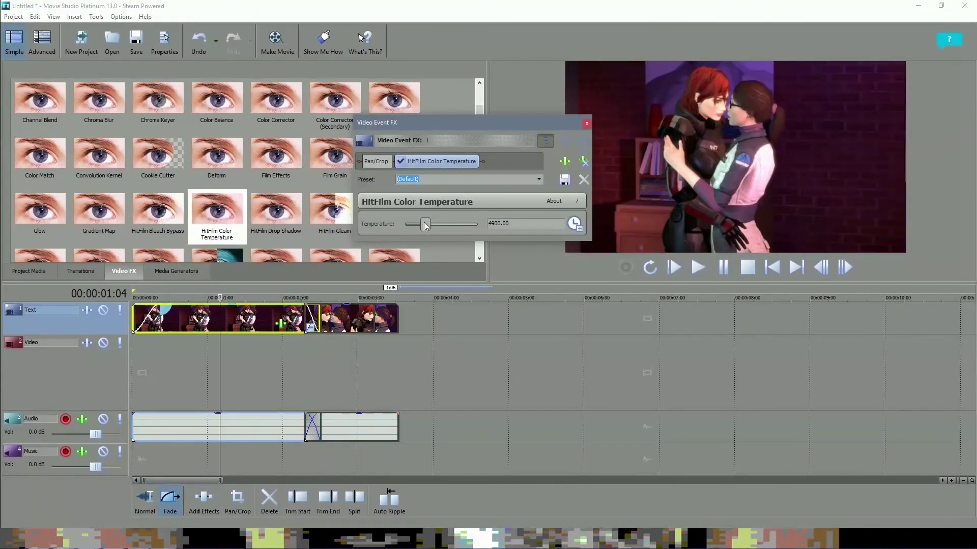
left_click_drag(425, 226, 428, 228)
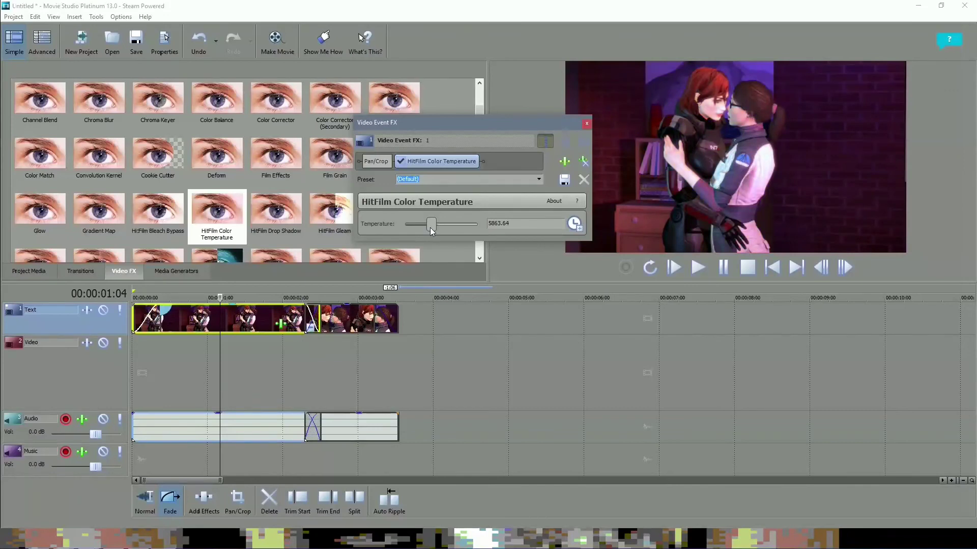
left_click(587, 124)
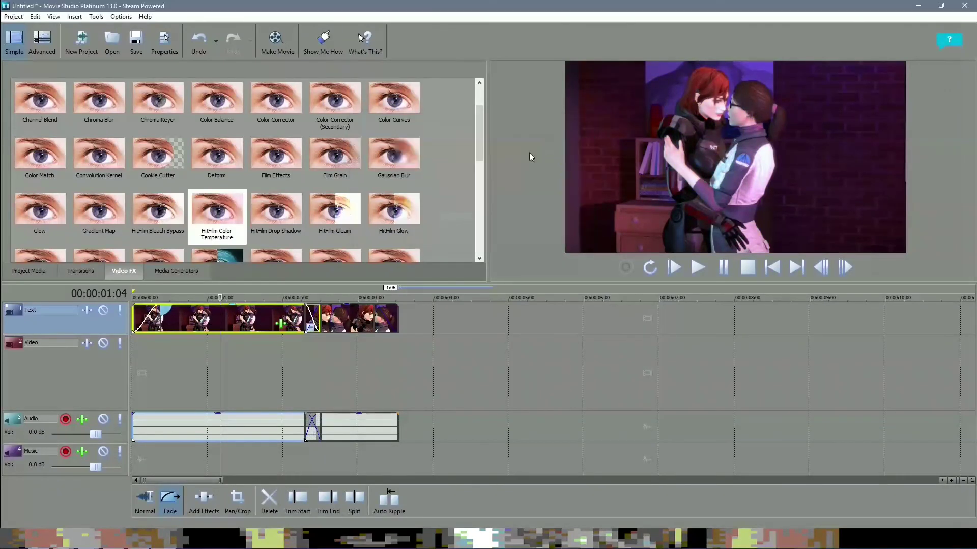
Apply HitFilm Color Temperature to the close-up clip and cool its colours slightly.
left_click(348, 318)
left_click_drag(217, 216, 362, 317)
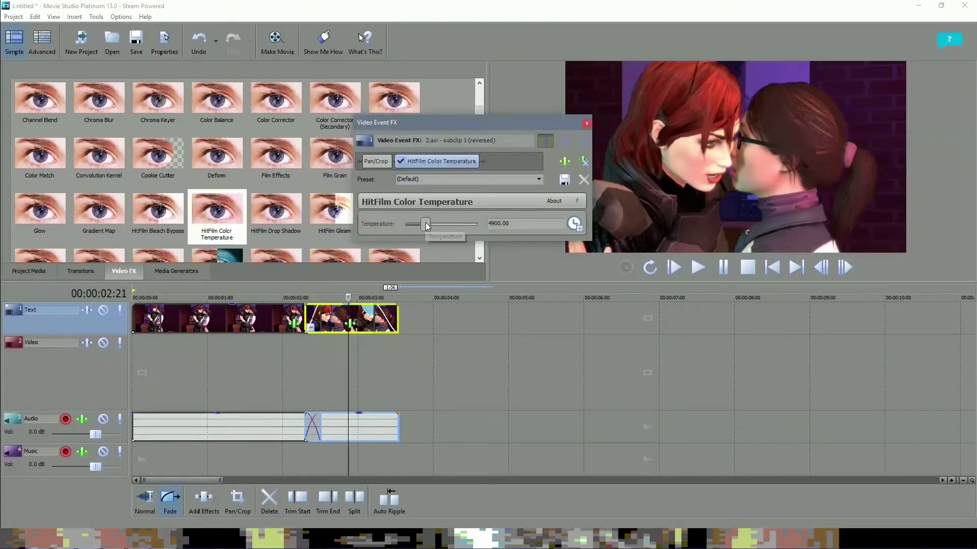
left_click(587, 124)
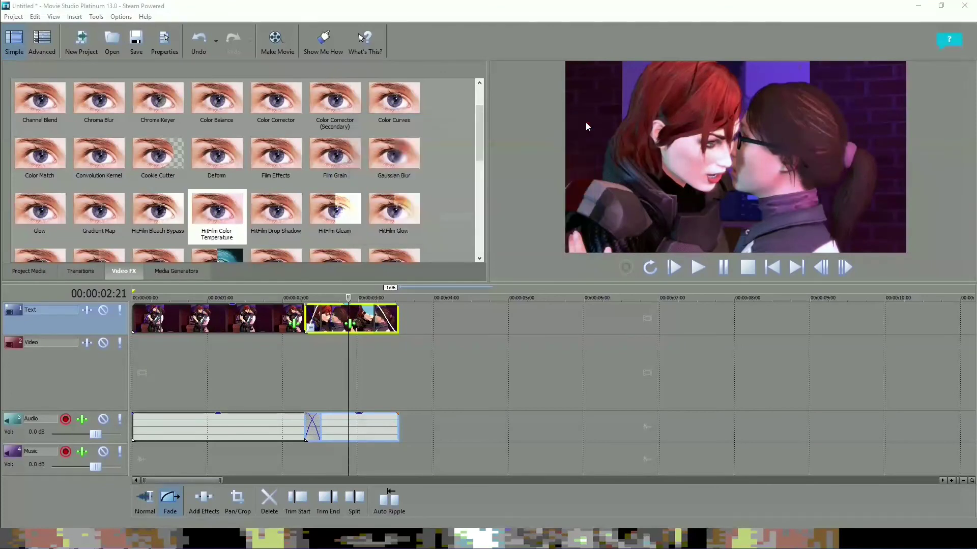
Apply Color Curves to the reversed close-up clip and lower the shadow end of the RGB curve slightly.
left_click_drag(391, 106, 333, 338)
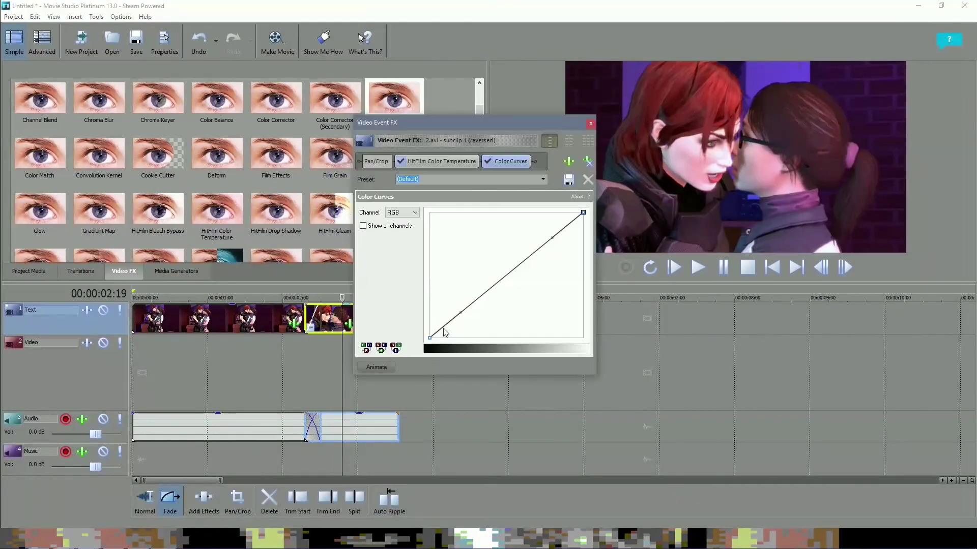
left_click_drag(461, 312, 472, 320)
left_click(591, 125)
Apply Color Curves to the wide-shot clip and darken its shadows slightly on the RGB curve.
left_click_drag(342, 298, 292, 298)
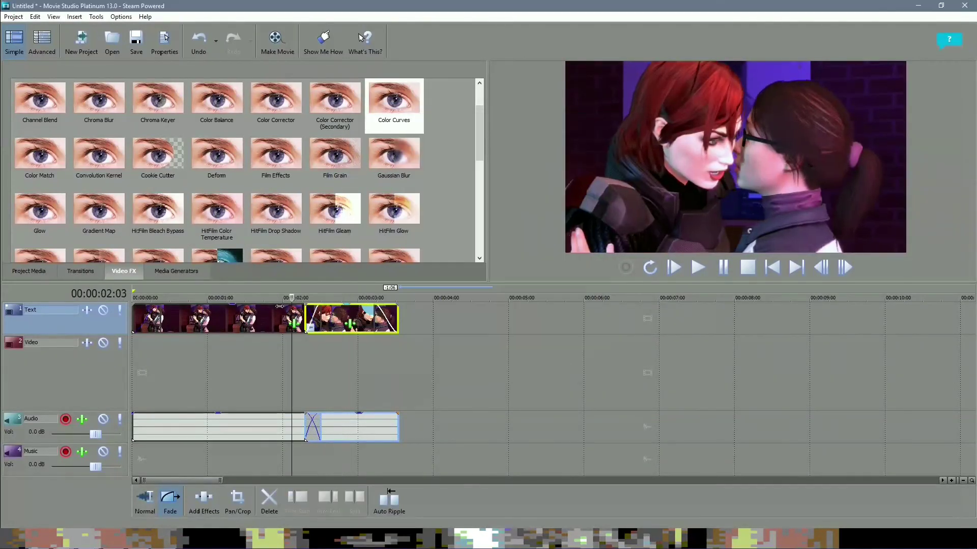
left_click(244, 319)
left_click_drag(395, 104, 262, 320)
left_click_drag(461, 312, 467, 319)
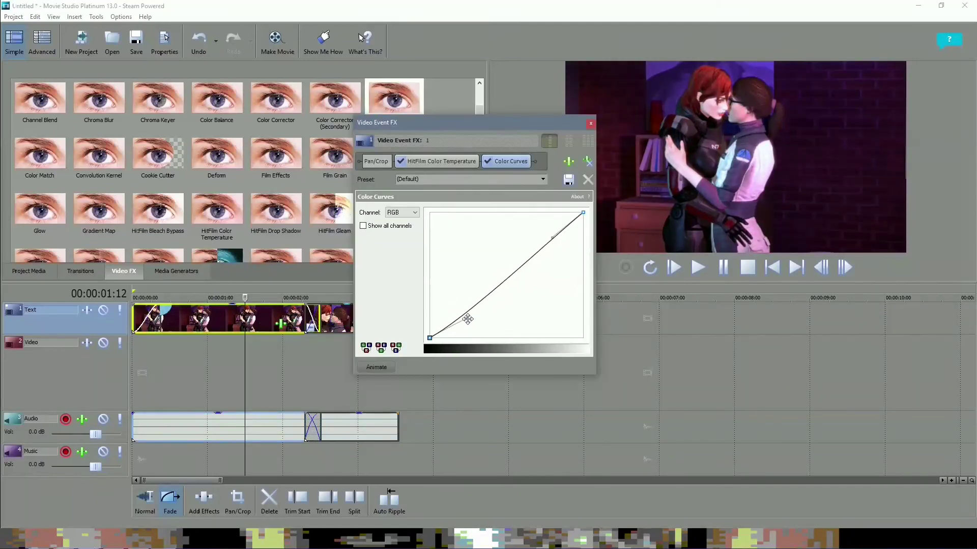
left_click(591, 124)
Add the Mass Effect 2 (Asari Dancers) HD audio file from the Anime Sounds folder to the start of the Music track.
mouse_move(43, 548)
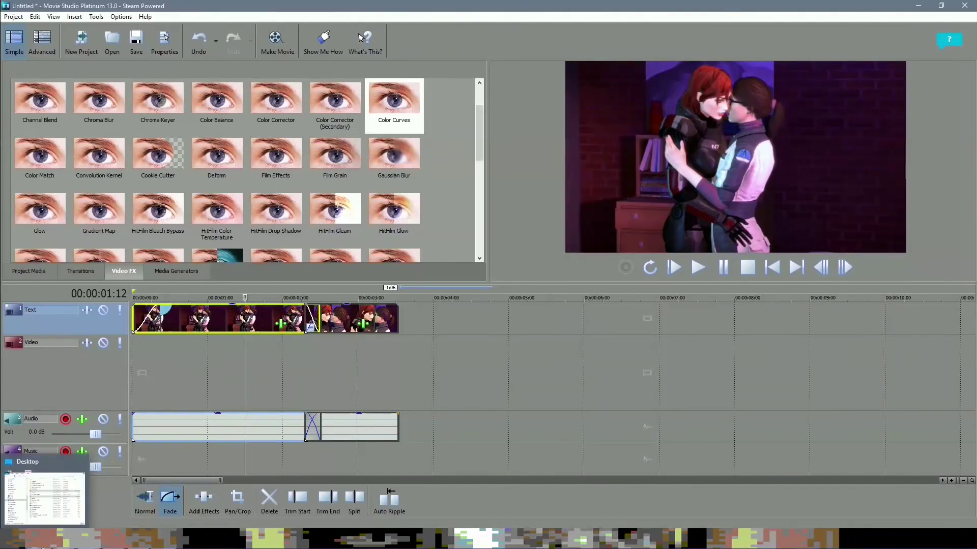
left_click(44, 498)
left_click(54, 347)
double_click(170, 155)
left_click_drag(197, 283, 137, 459)
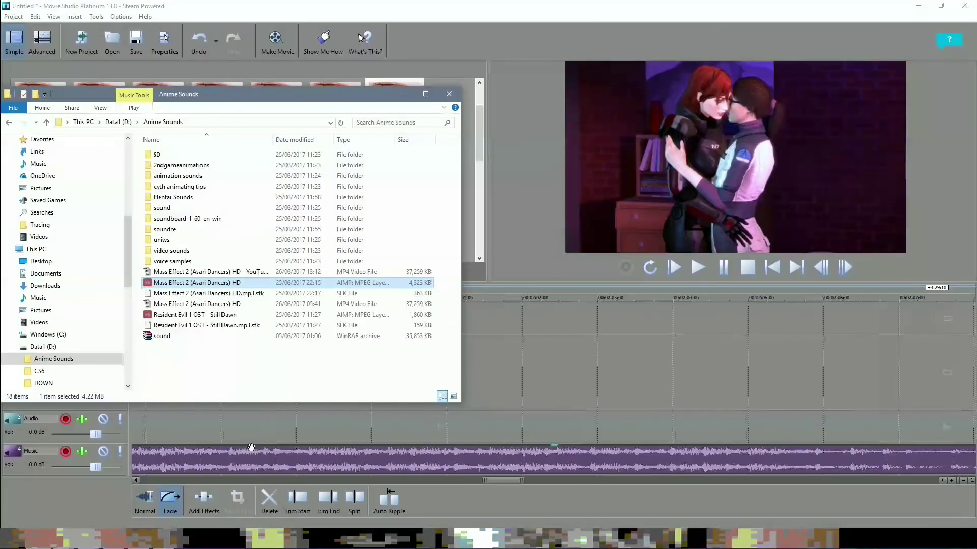
left_click(507, 316)
Trim the music clip to the video's length, cutting its quiet opening and shifting and extending it so it spans both shots.
scroll(506, 338, "down", 10)
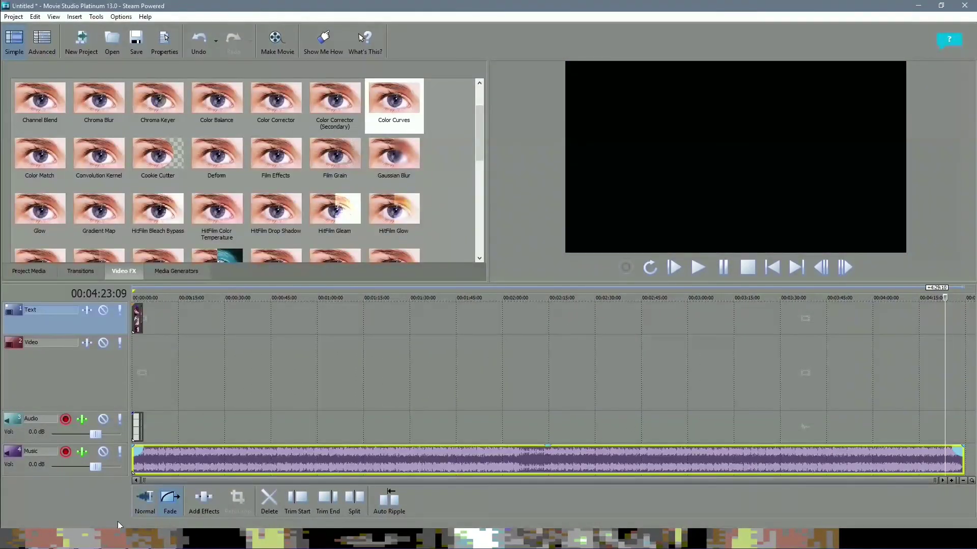
left_click_drag(963, 463, 106, 487)
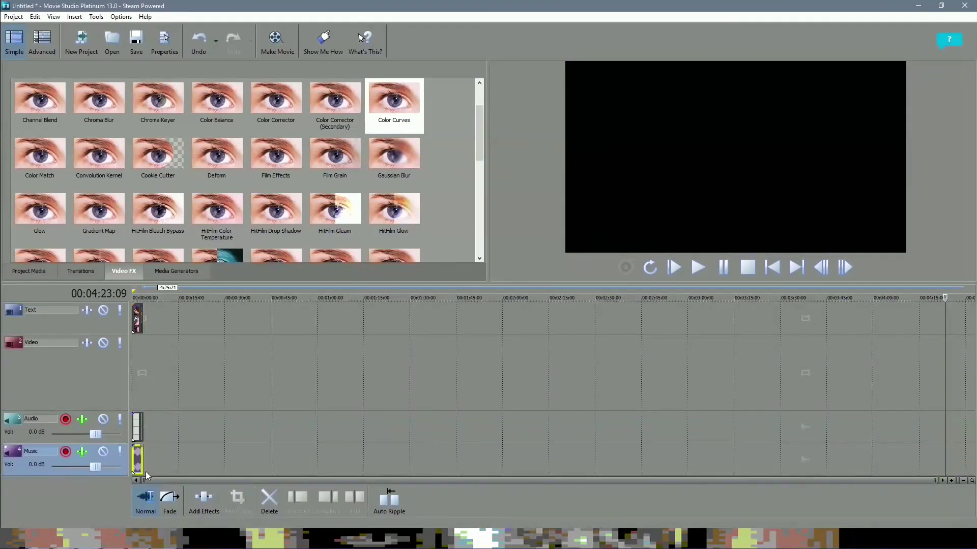
left_click(139, 301)
scroll(168, 342, "up", 10)
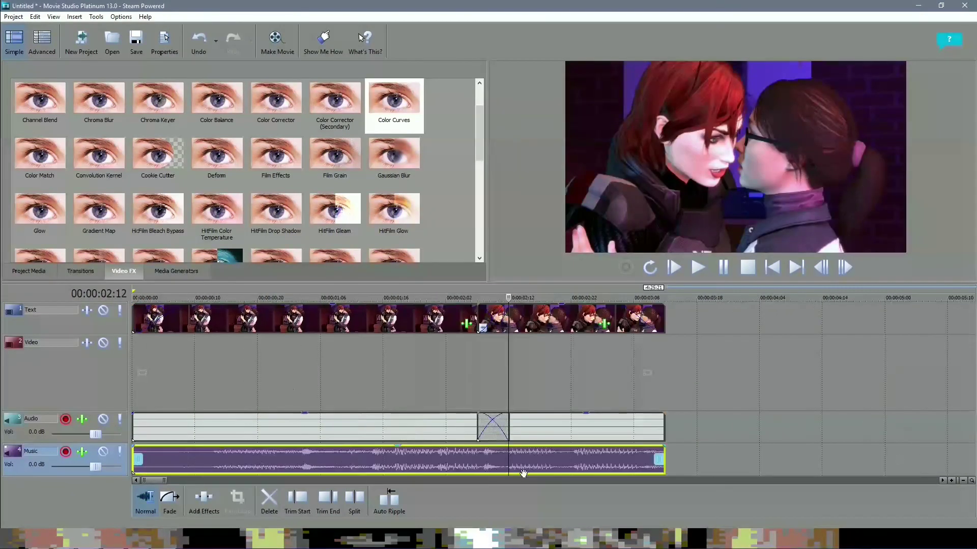
left_click_drag(135, 464, 202, 471)
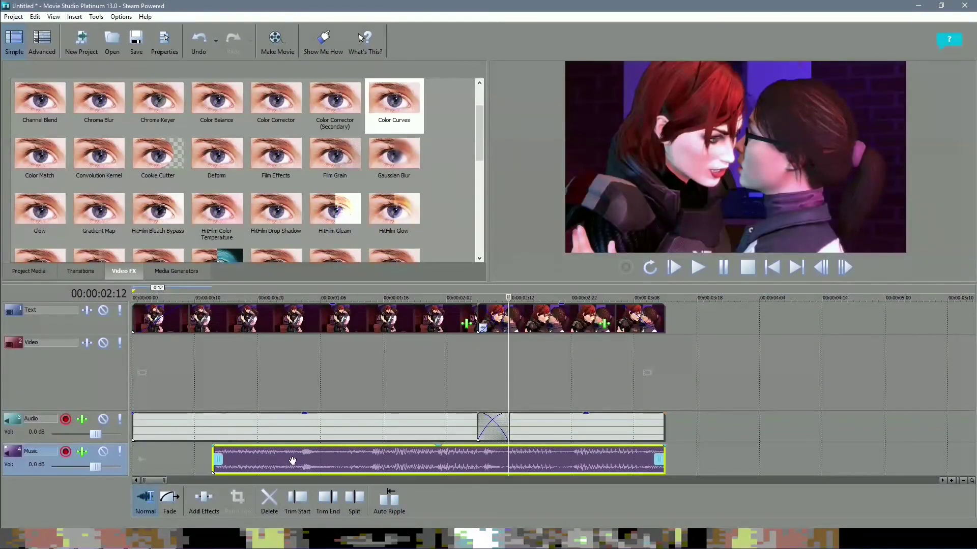
left_click_drag(293, 460, 180, 460)
left_click_drag(585, 464, 663, 463)
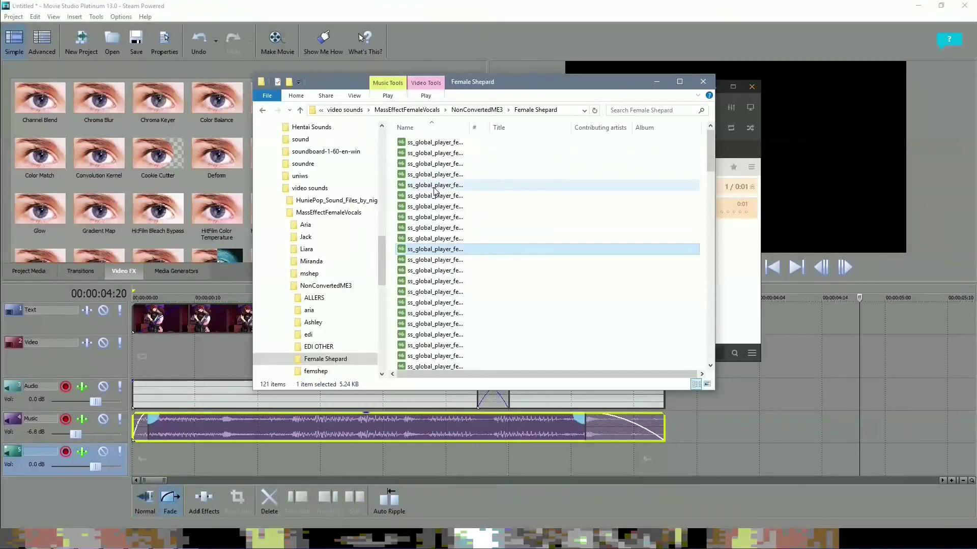
Audition voice samples in the Female Shepard folder and place ss_global_player_female_S_INT.003 on the empty audio track below the music, under the wide shot.
left_click(433, 185)
left_click(431, 168)
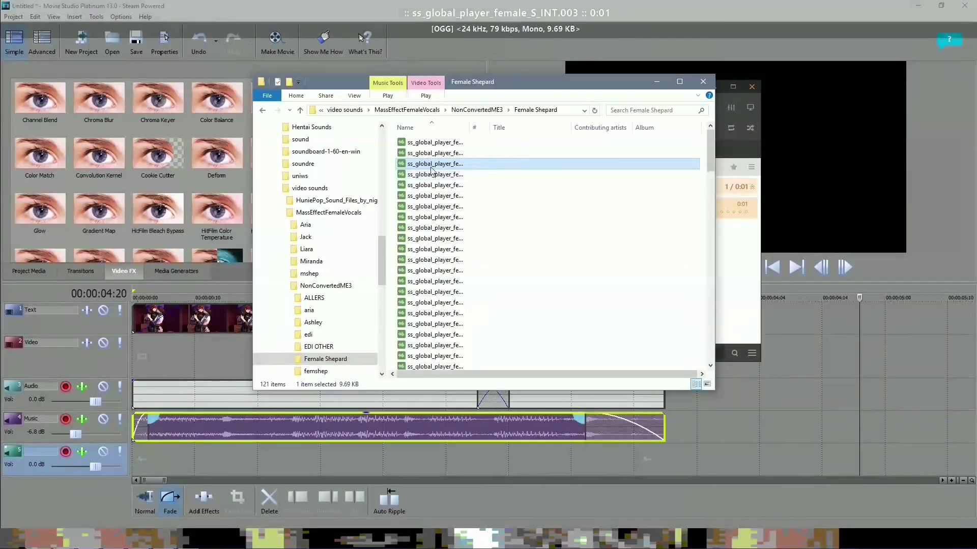
left_click_drag(302, 433, 301, 460)
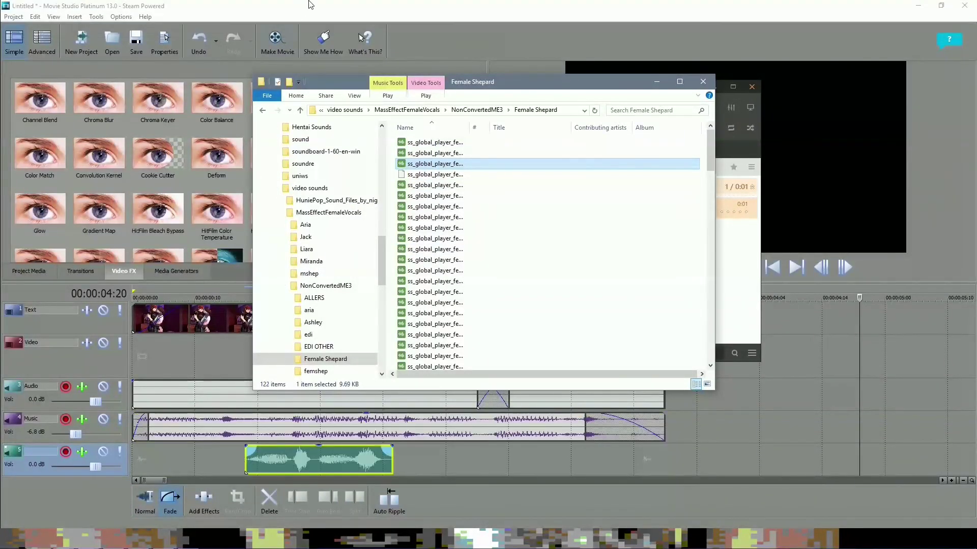
left_click(307, 5)
Shift the voice clip slightly later under the wide shot and play the sequence from the start.
left_click(294, 297)
left_click_drag(293, 298, 345, 298)
mouse_move(311, 458)
left_mouse_down()
mouse_move(416, 464)
mouse_move(326, 461)
left_mouse_up()
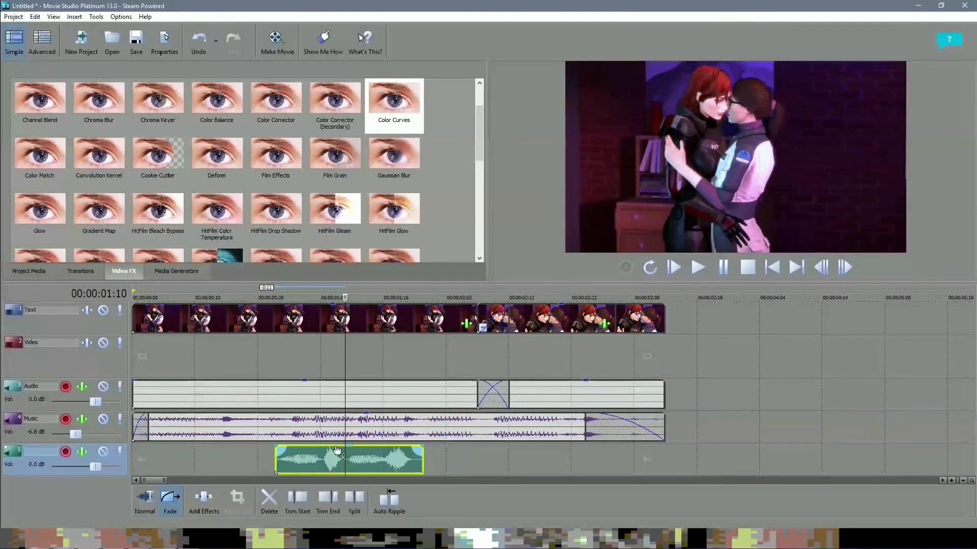
left_click(675, 268)
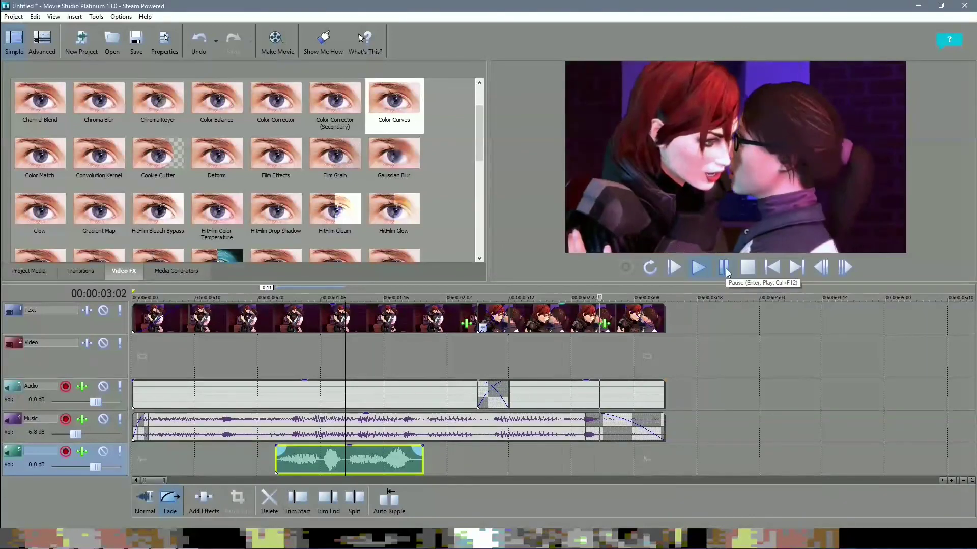